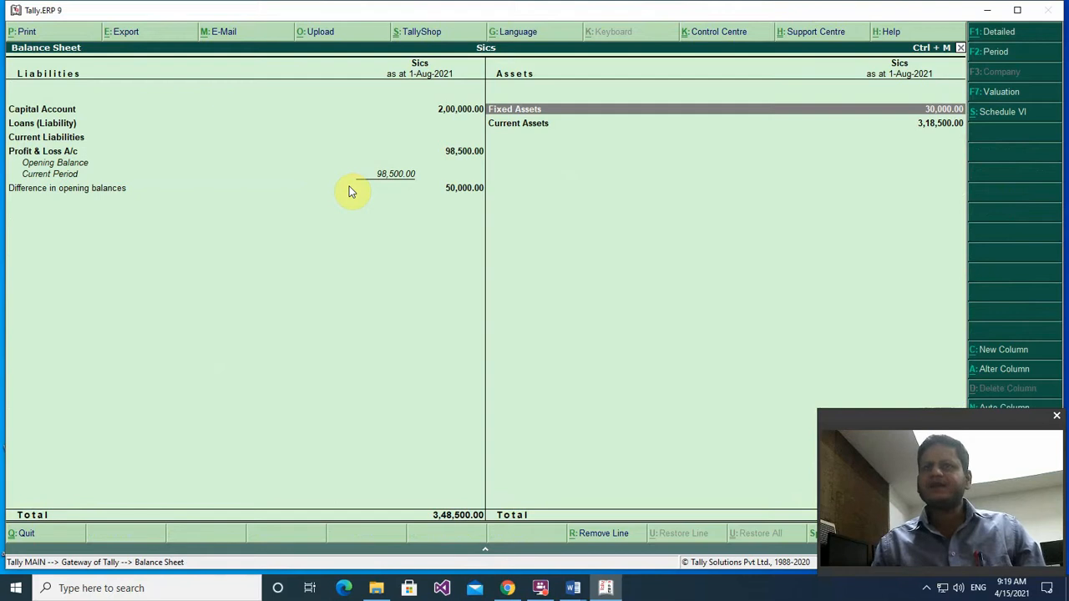
Examine the balance sheet's Current Assets down through Closing Stock to the Fixed Assets stock group's items.
key("Down")
key("Return")
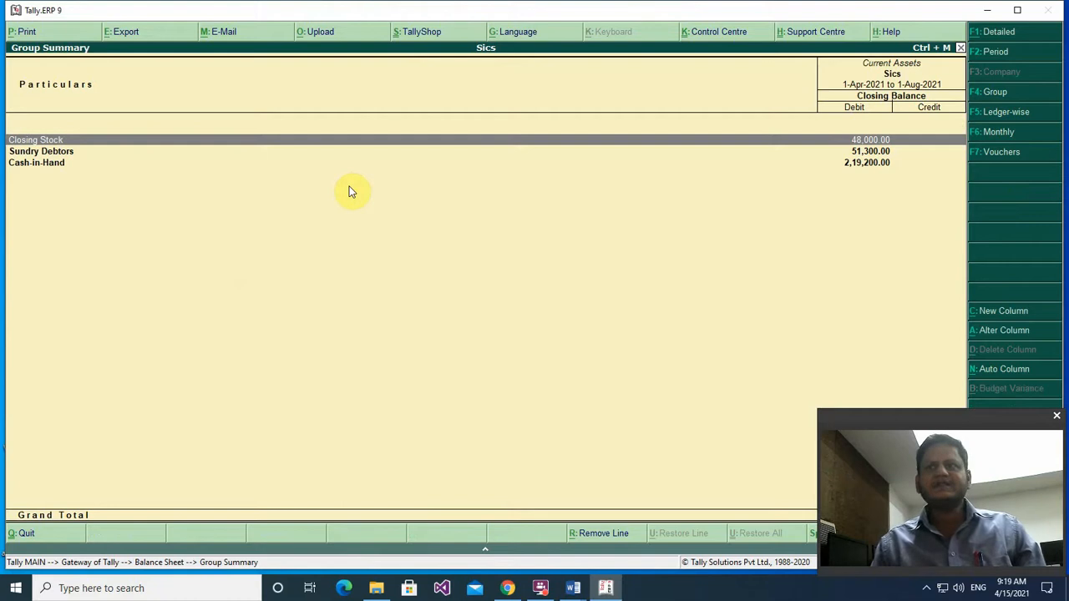
key("Return")
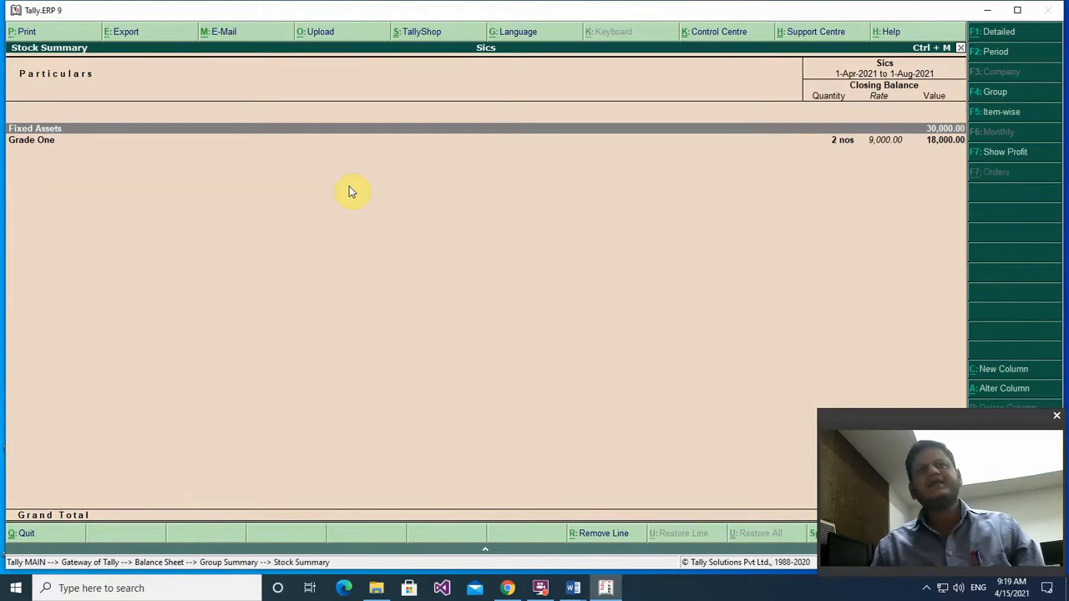
key("Return")
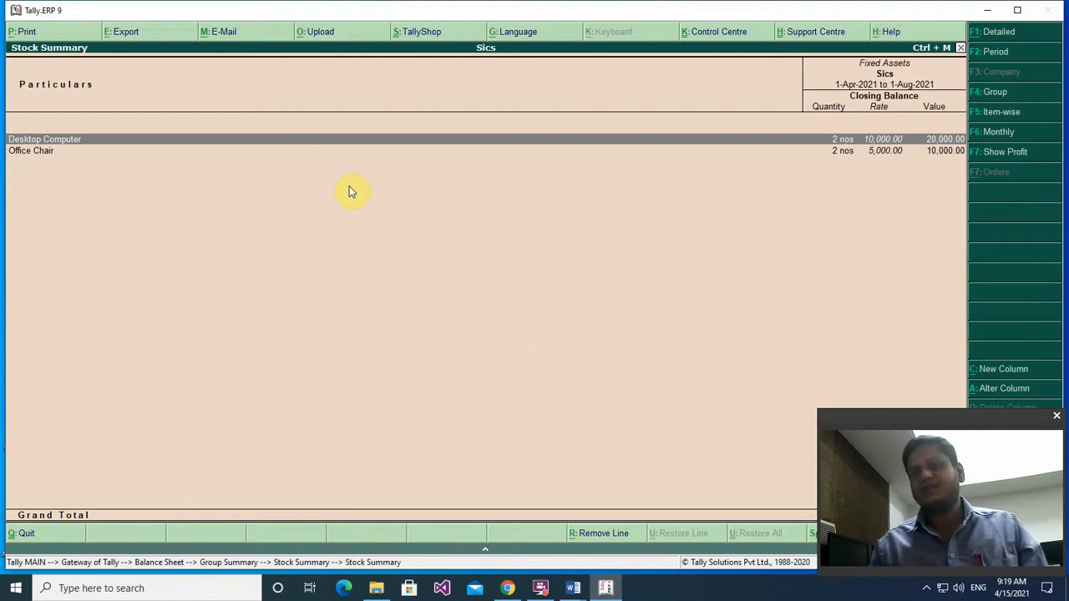
key("Escape")
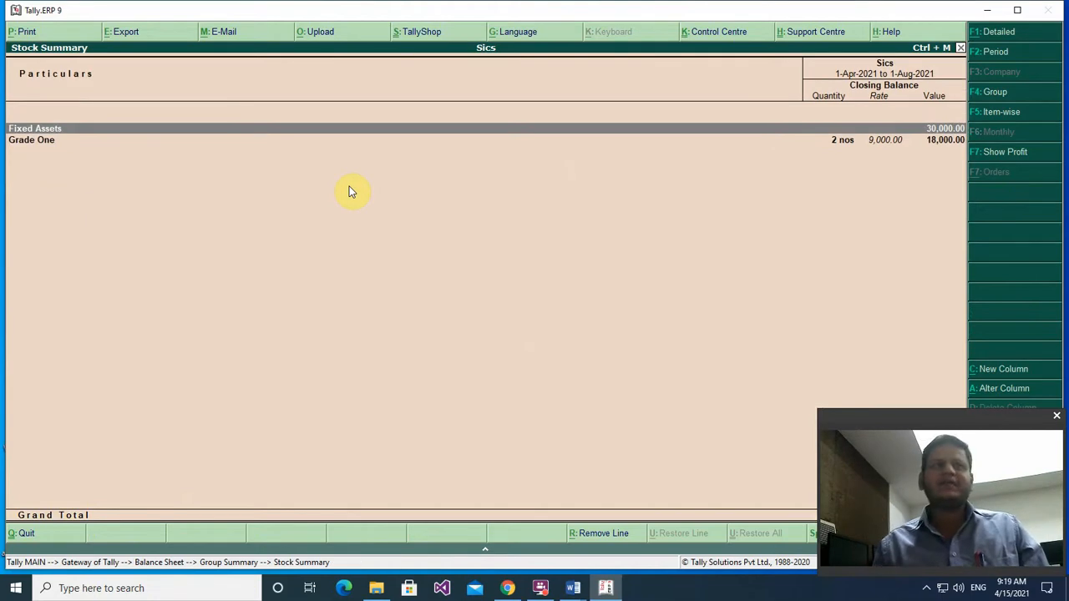
key("Escape")
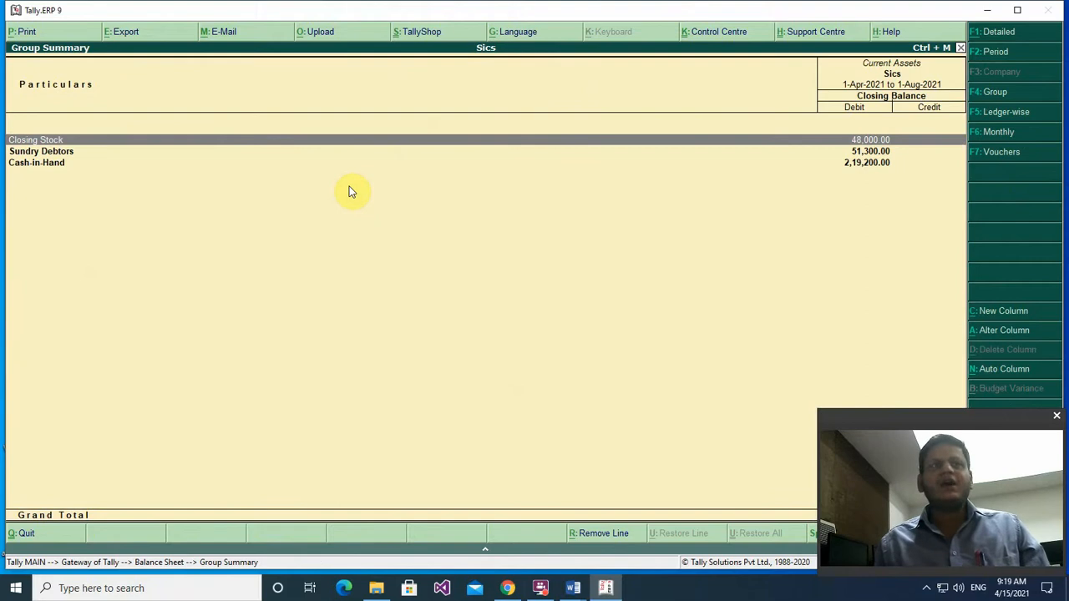
key("Escape")
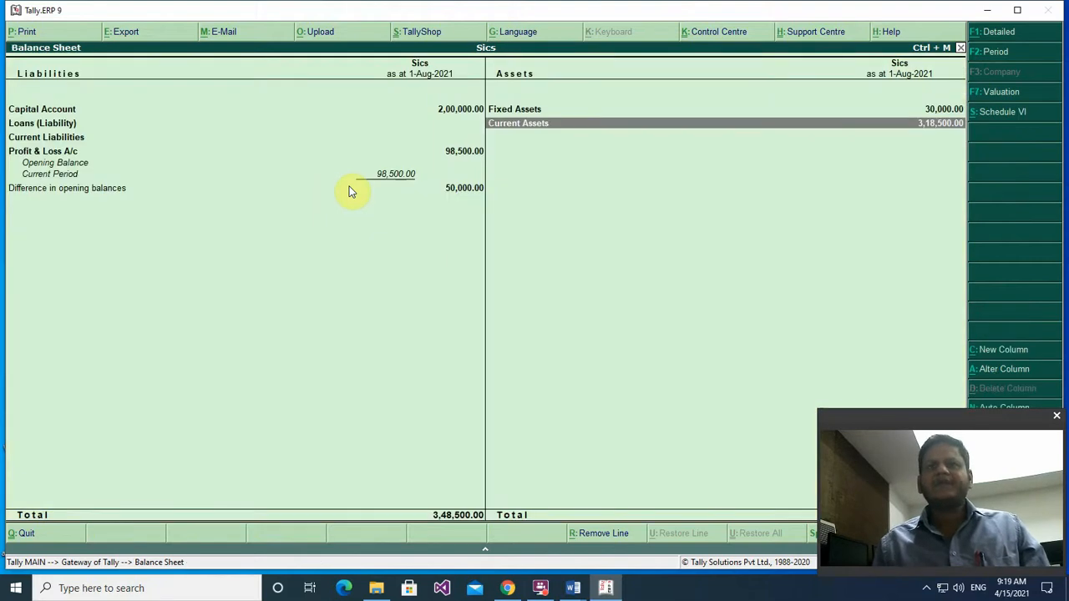
Recheck the Closing Stock breakdown under Current Assets by stock group, and leave the balance sheet.
key("Up")
key("Down")
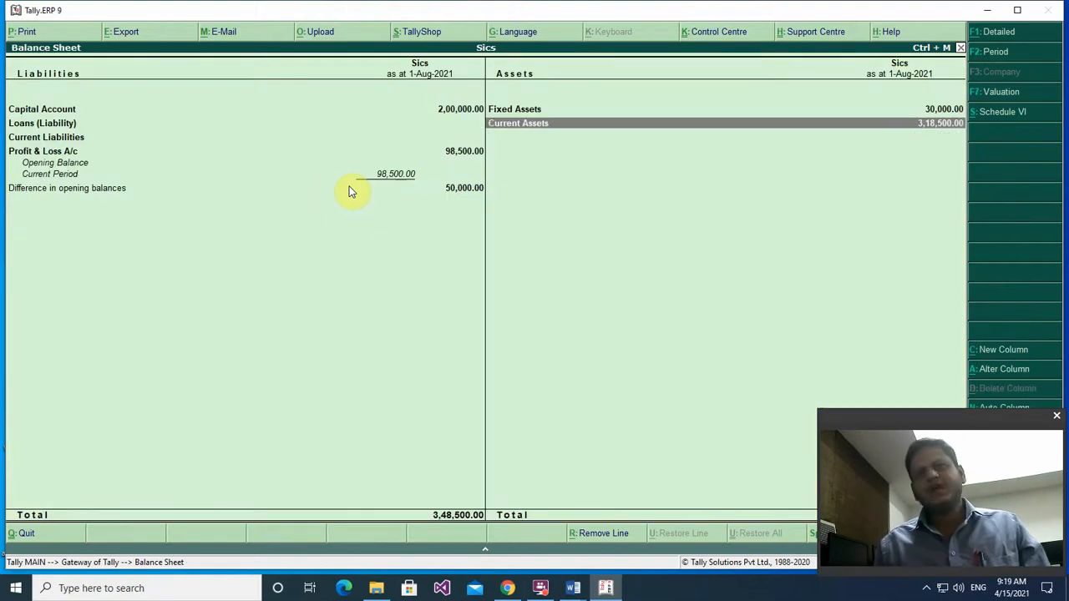
key("Return")
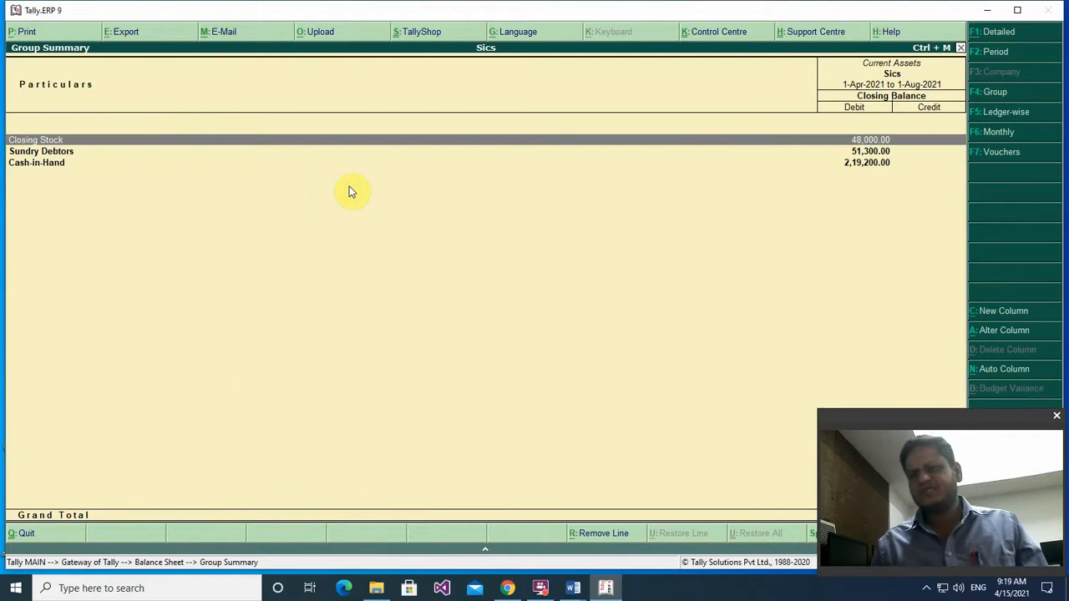
key("Return")
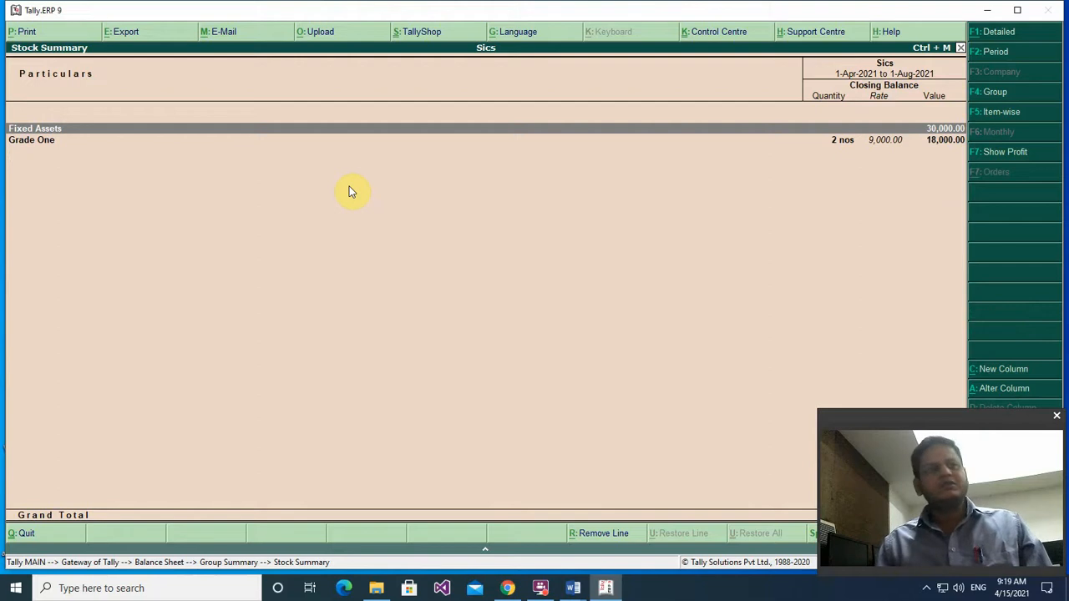
key("Escape")
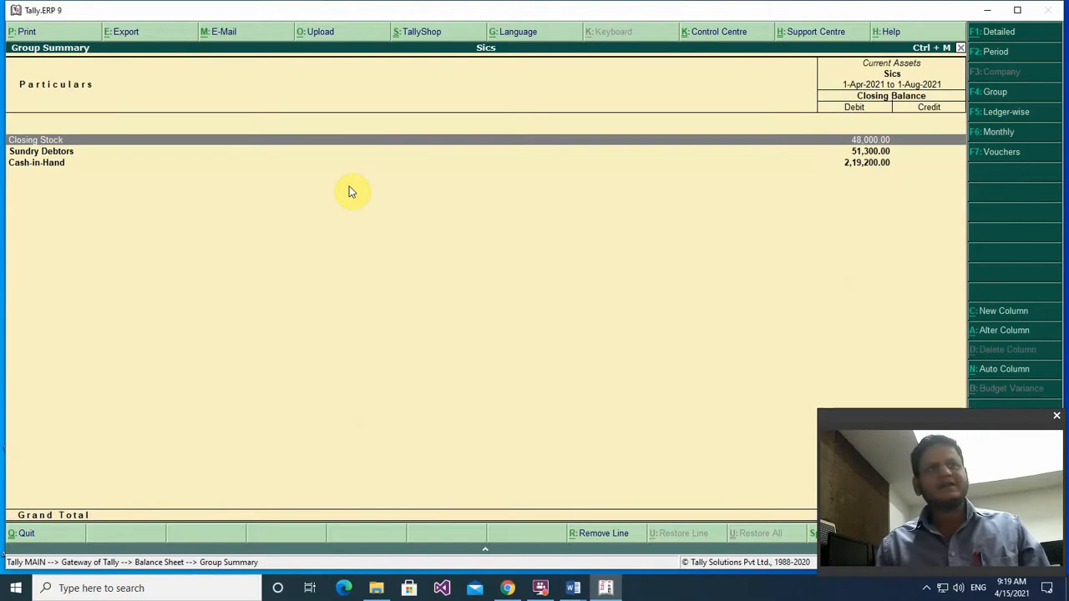
key("Escape")
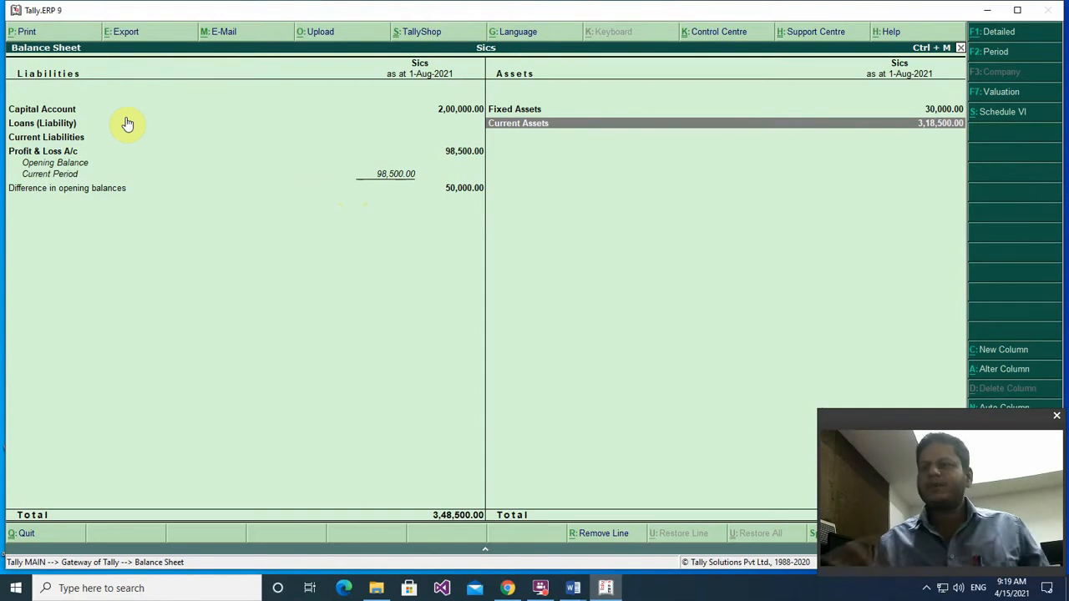
key("Escape")
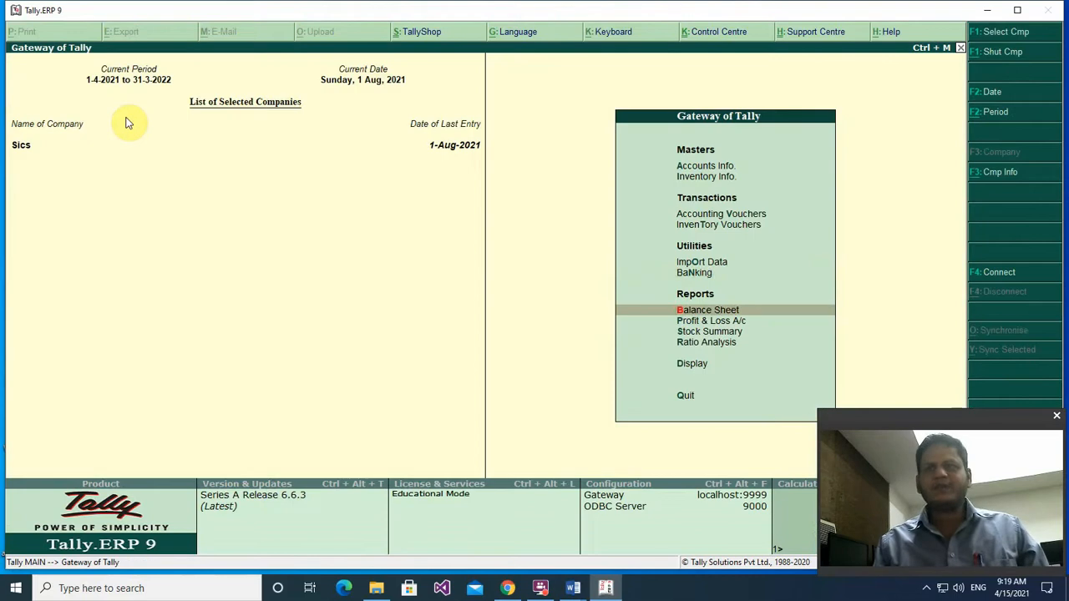
Bring up the list of stock items for single stock item alteration in the inventory masters.
key("Up")
key("Up")
key("Up")
key("Up")
key("Up")
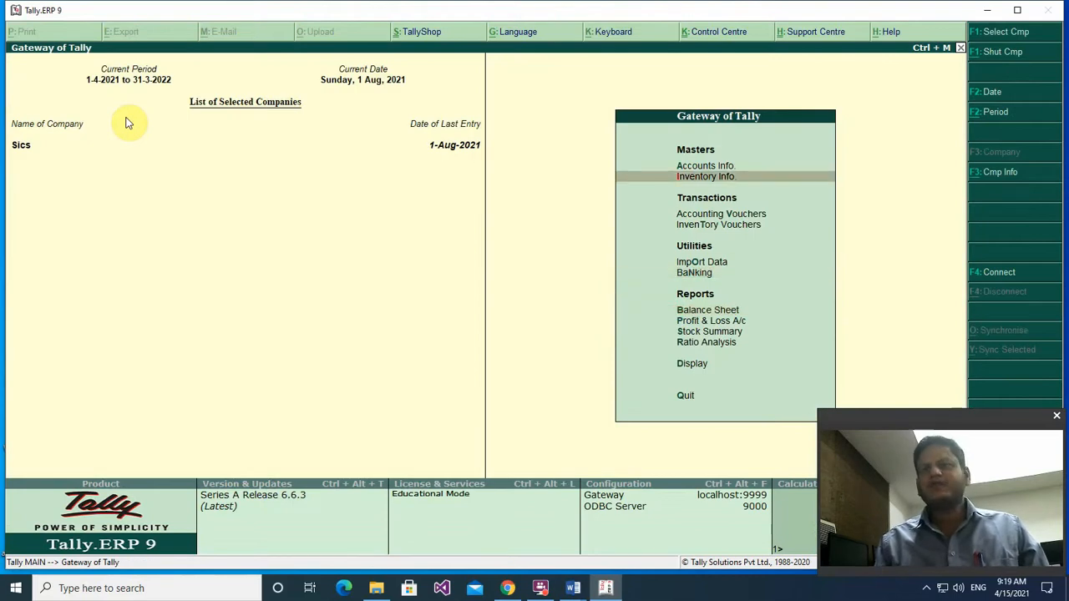
key("Return")
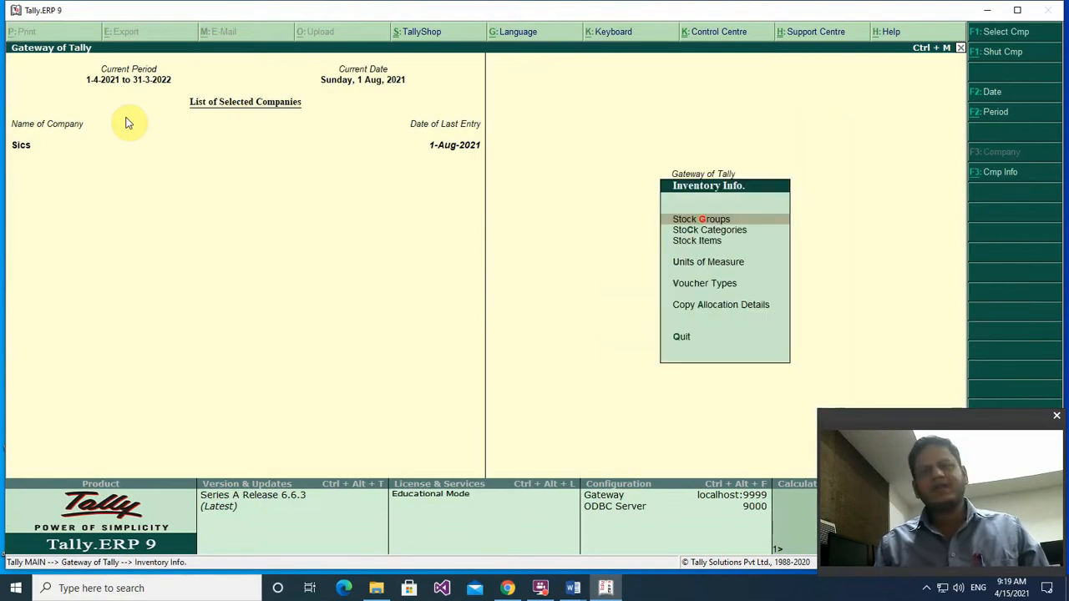
key("Down")
key("Down")
key("Return")
key("Down")
key("Down")
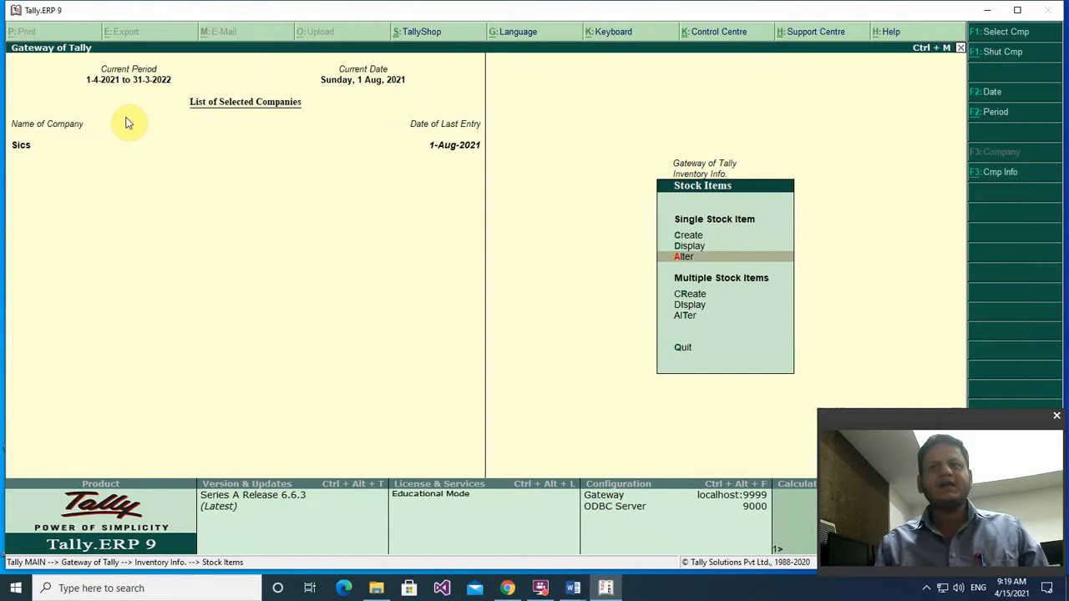
key("Return")
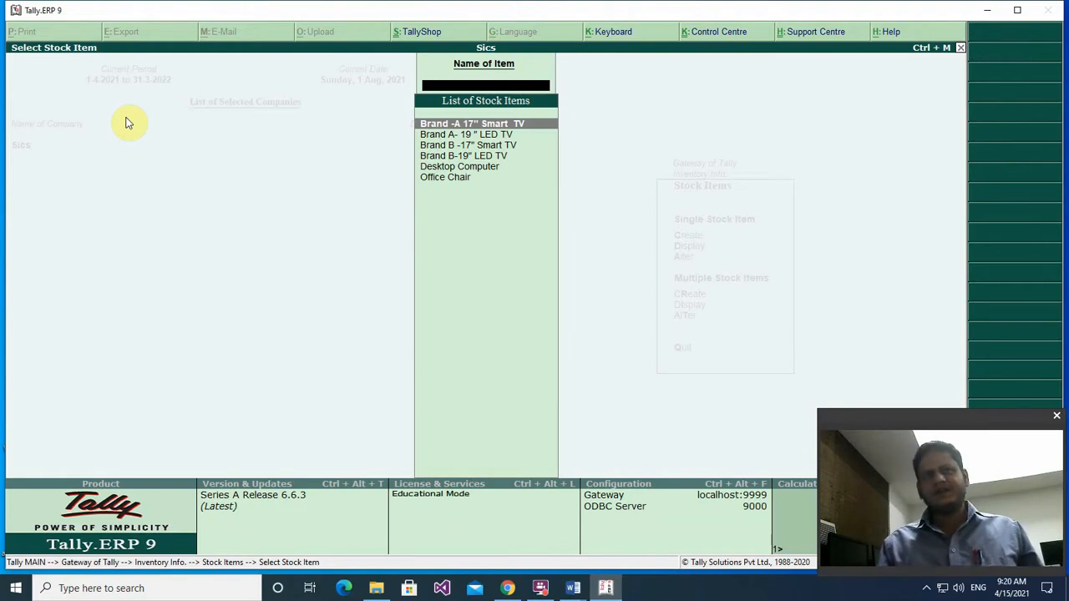
Open the Desktop Computer stock item for alteration.
key("Down")
key("Down")
key("Down")
key("Down")
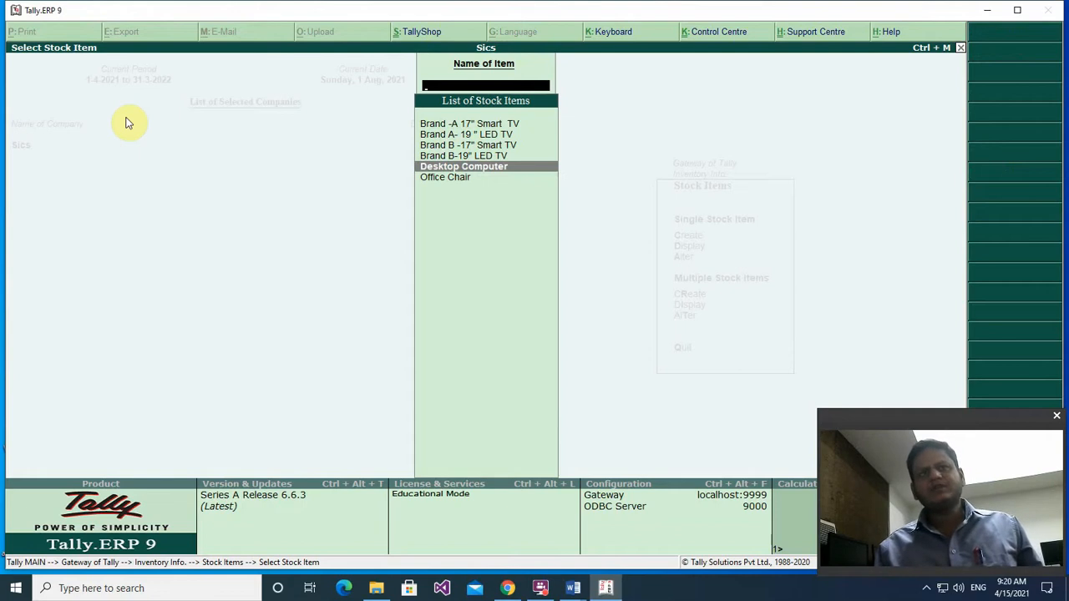
key("Return")
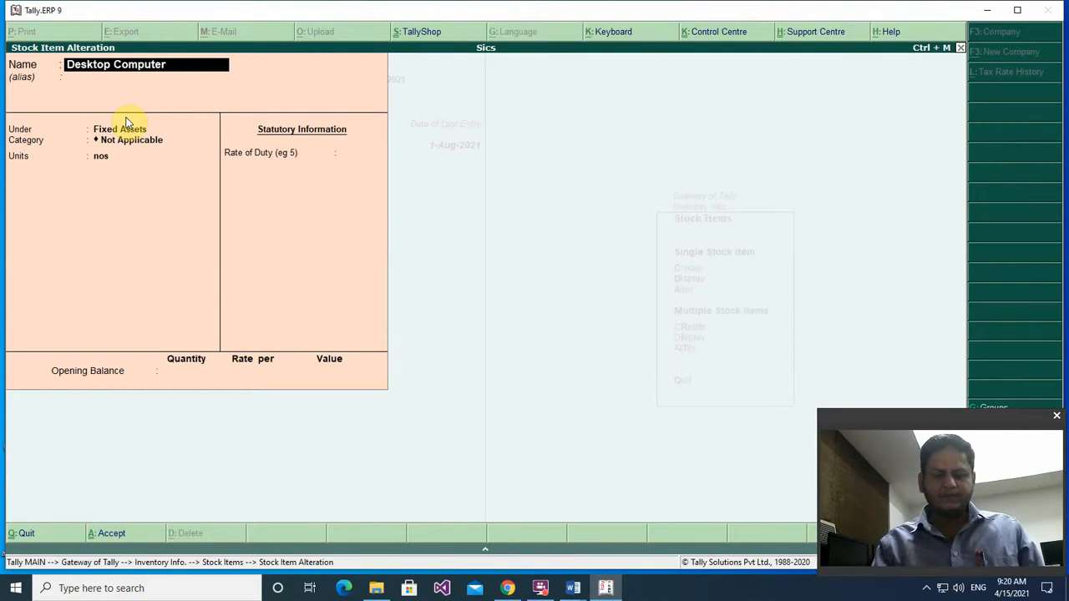
Set "Allow advanced entries in masters" to Yes in the stock item configuration, keeping the other options as they are.
key("F12")
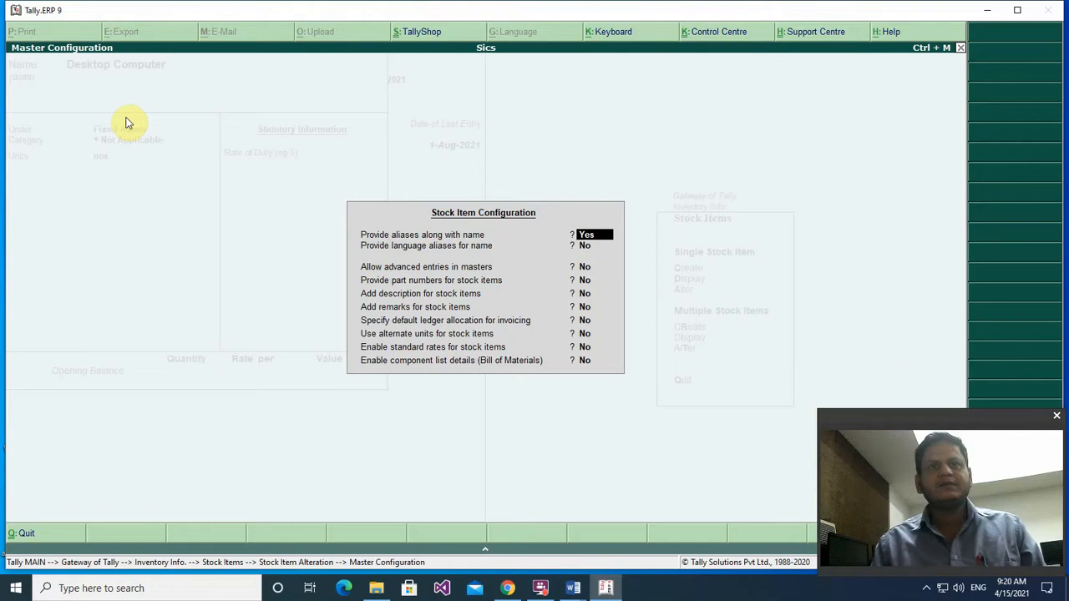
key("Return")
key("Return")
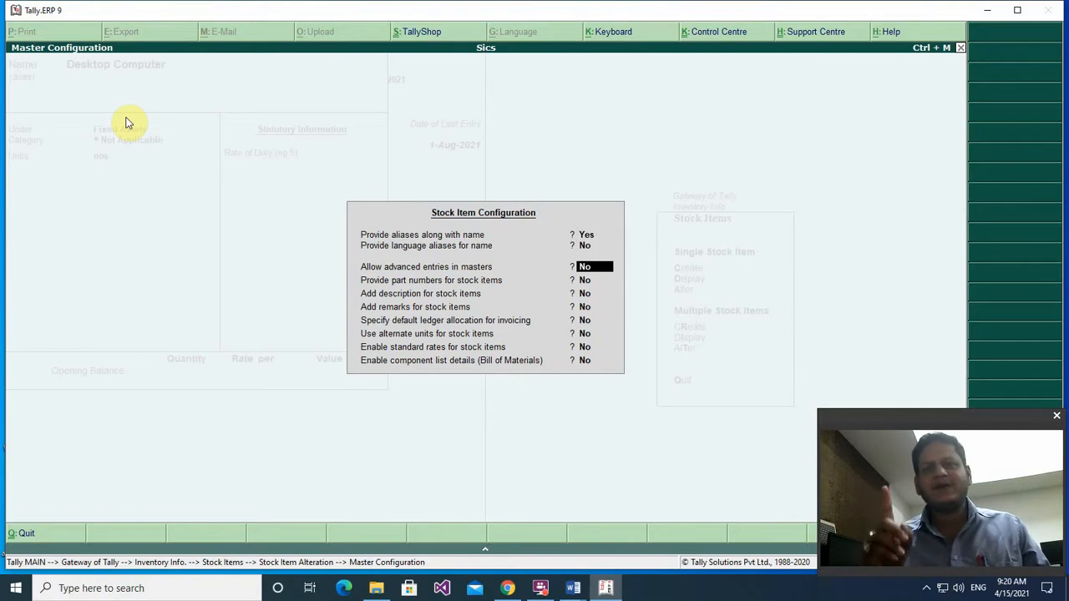
key("y")
key("Return")
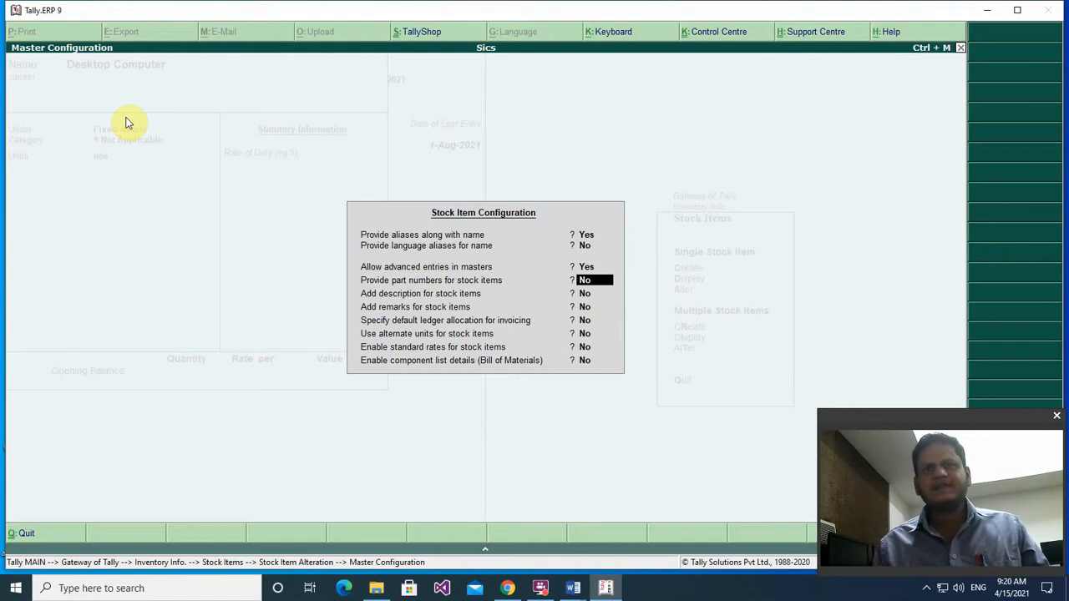
key("Return")
key("Return")
key("Return")
key("Return")
key("Return")
key("Return")
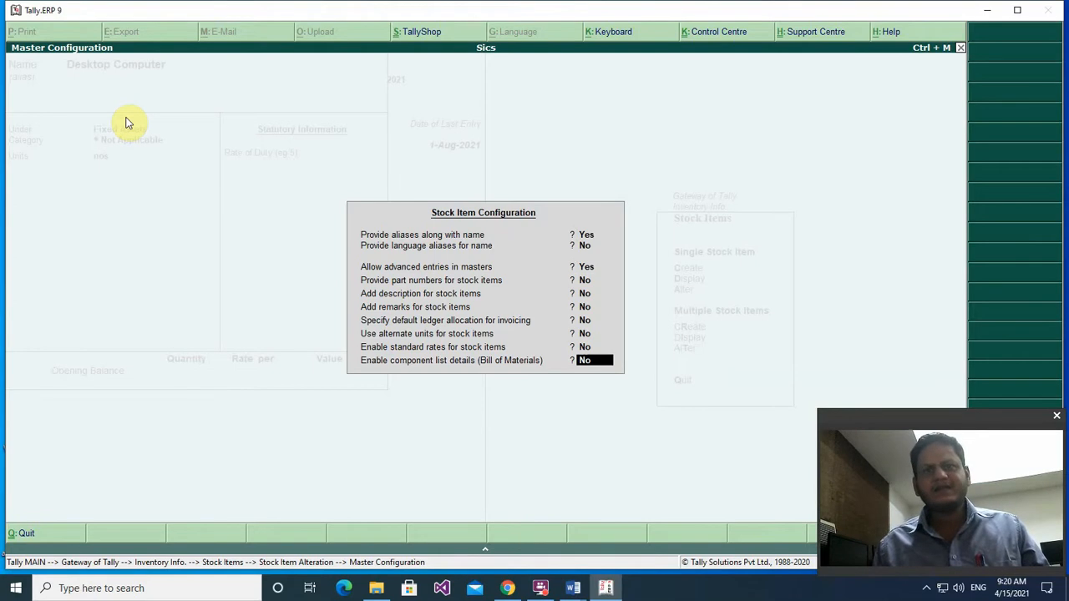
key("Return")
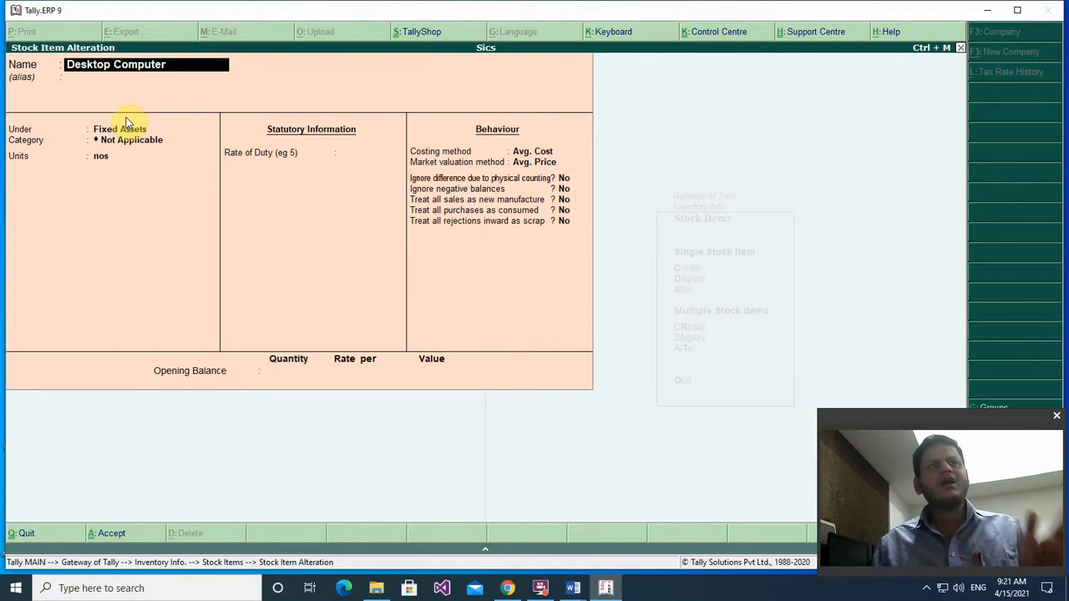
Set the Desktop Computer's costing method to At Zero Cost and save the stock item.
key("Return")
key("Return")
key("Return")
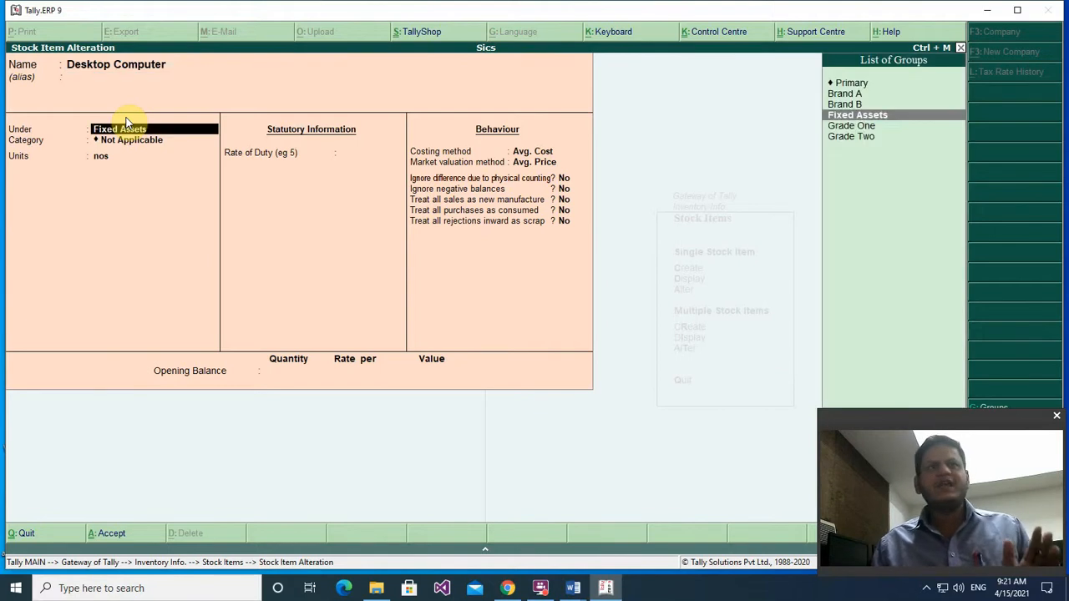
key("Return")
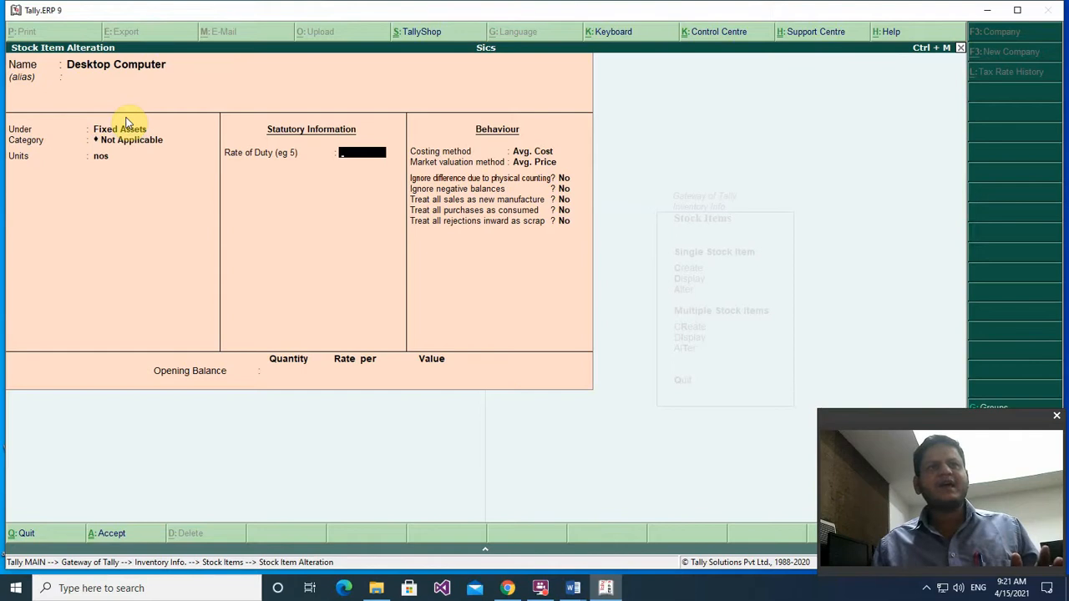
key("Return")
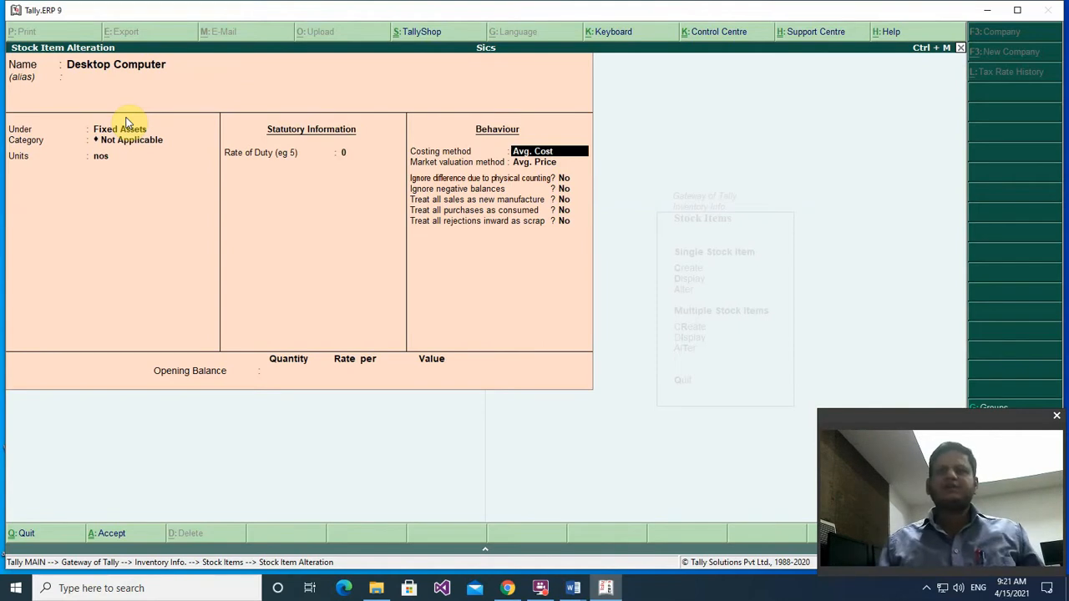
key("BackSpace")
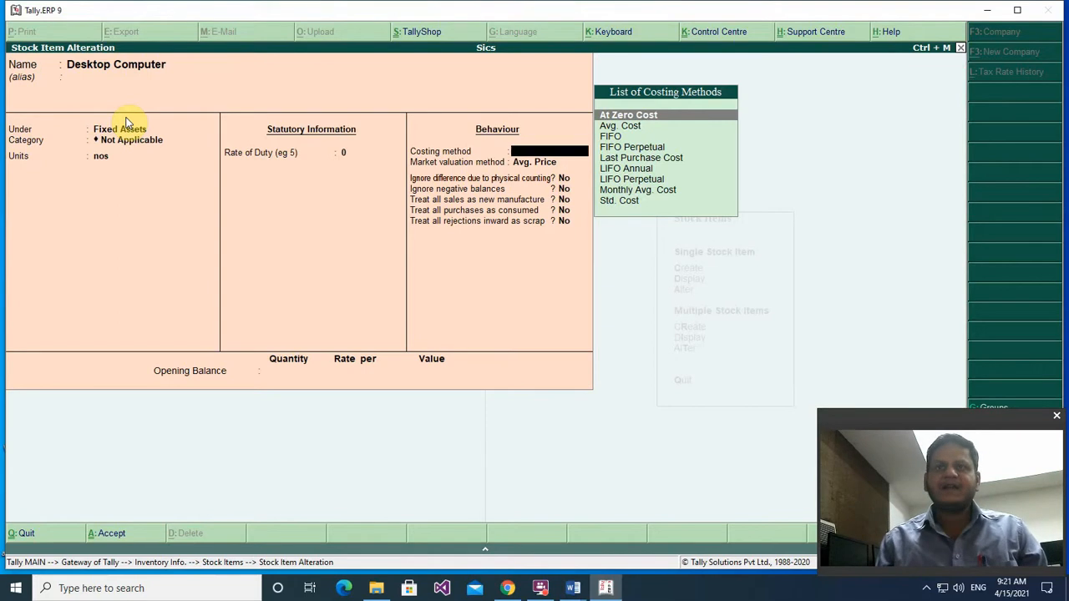
key("Return")
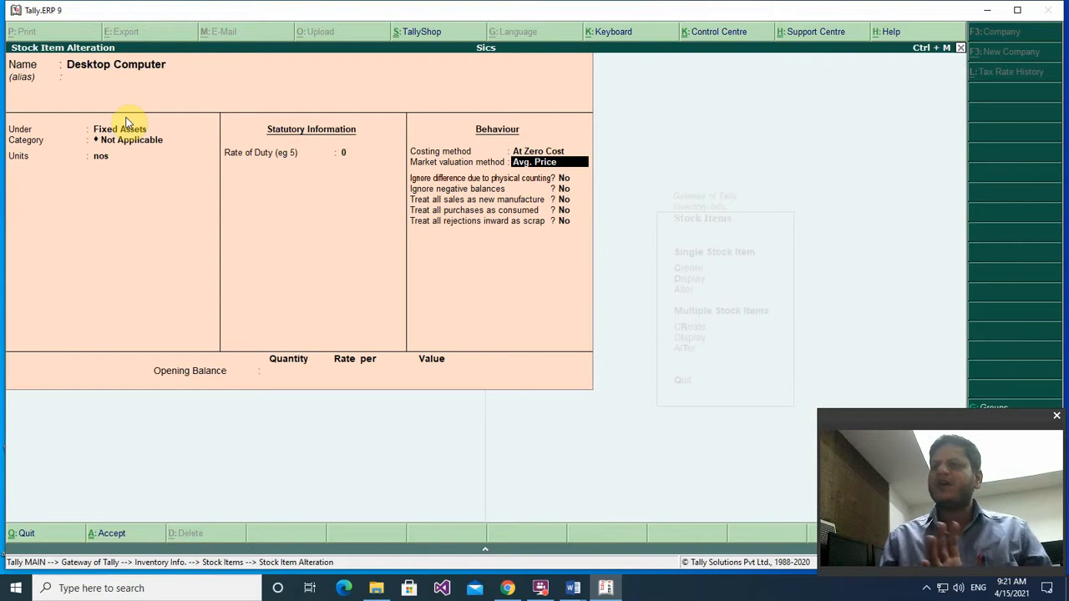
key("Return")
key("Return")
key("Return")
key("Return")
key("Return")
key("Return")
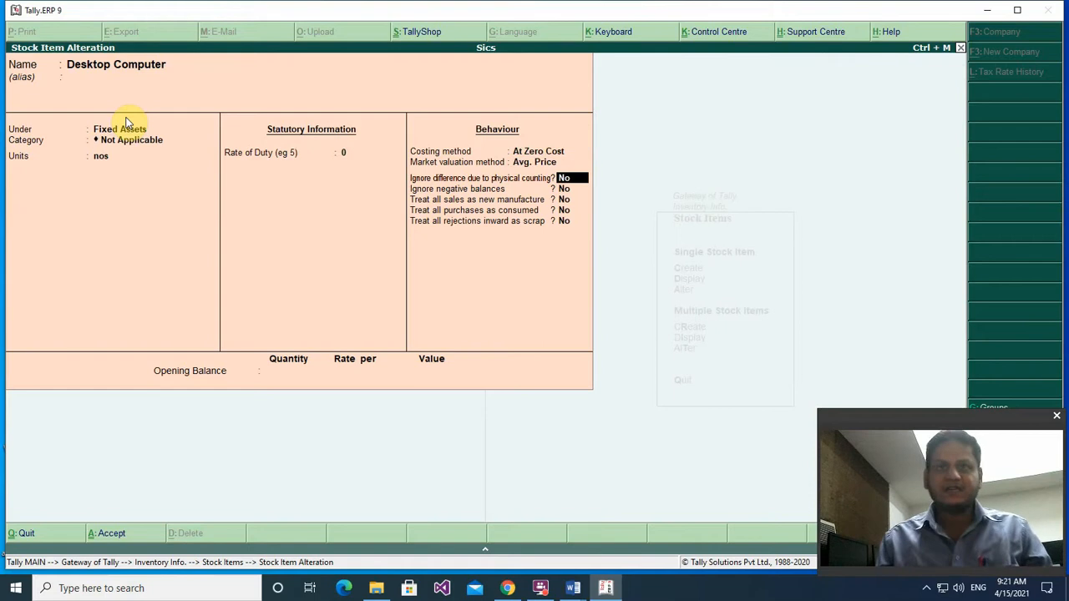
key("Return")
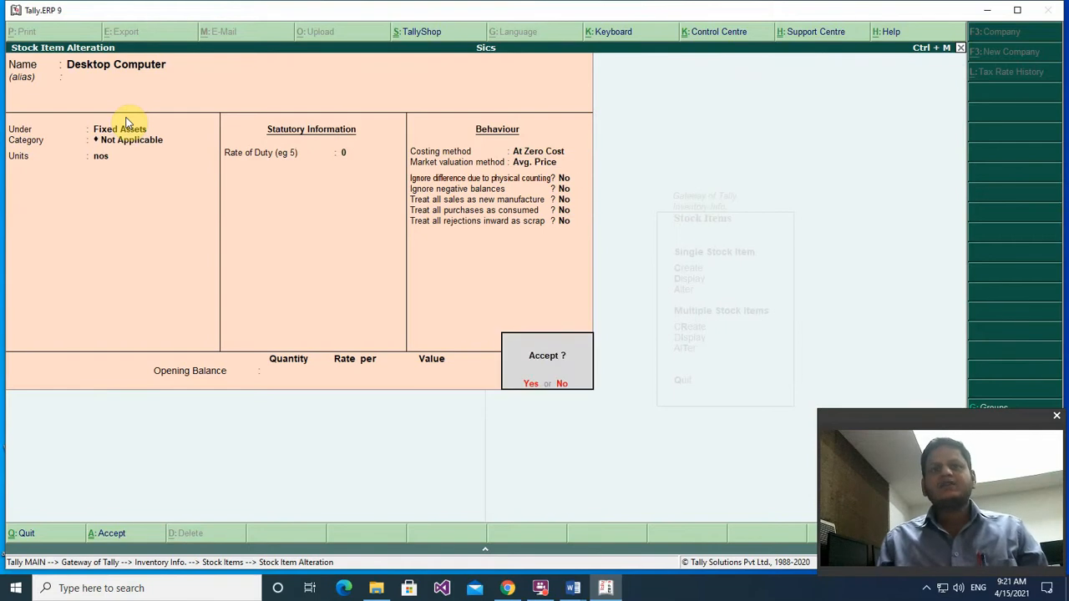
key("Return")
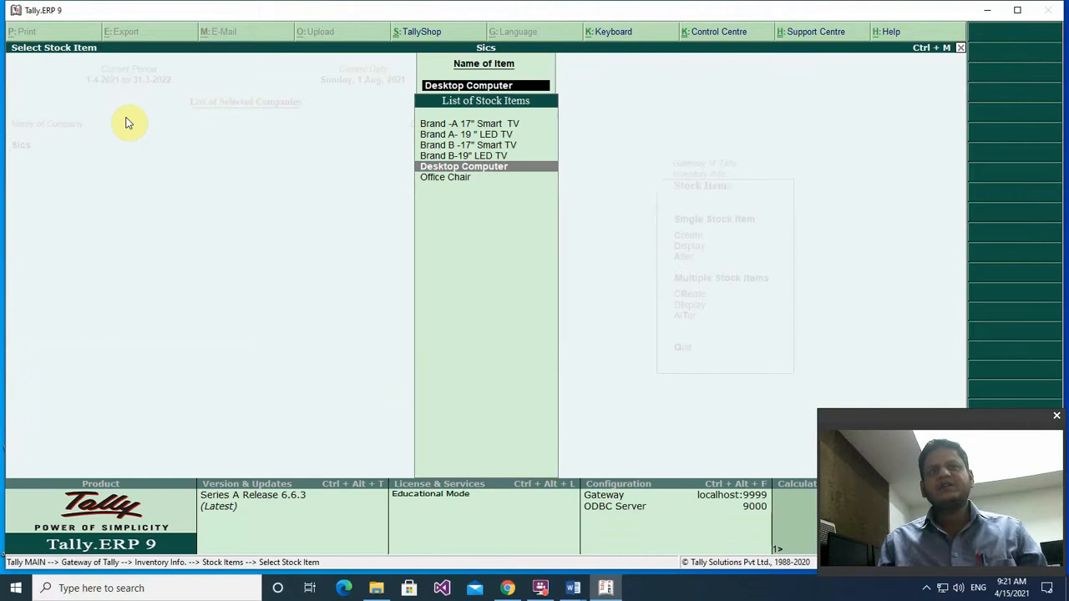
Open the Office Chair stock item for alteration and set its costing method to At Zero Cost.
key("Down")
key("Return")
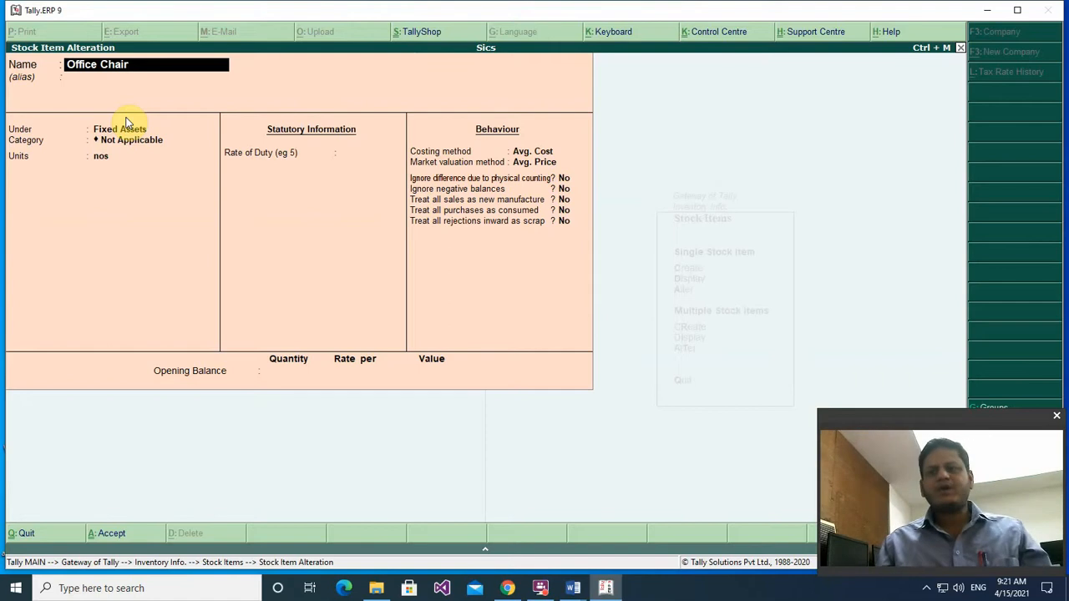
key("Return")
key("Return")
key("Return")
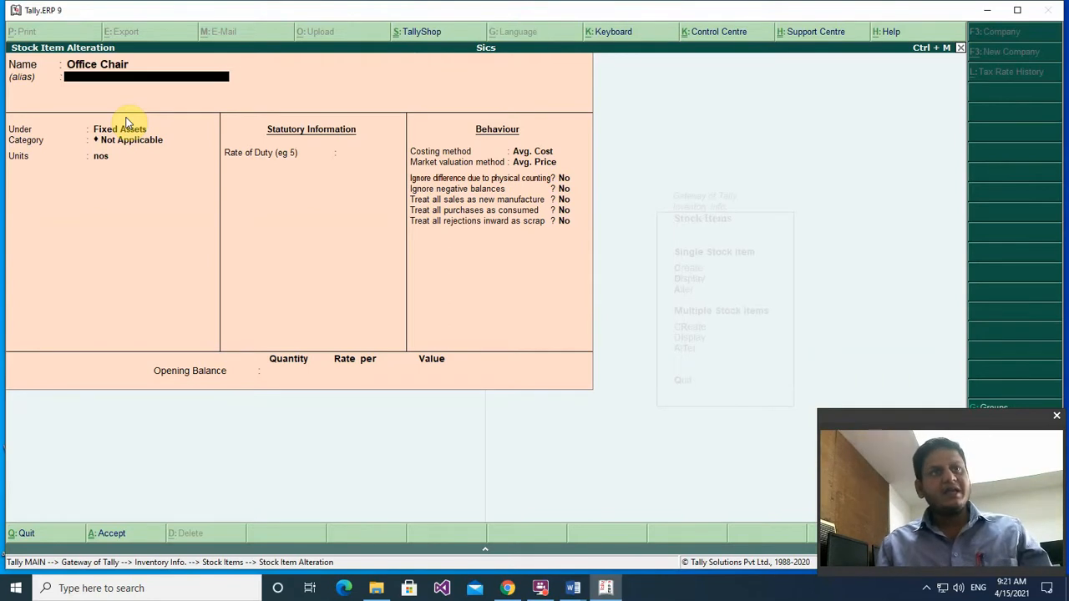
key("Return")
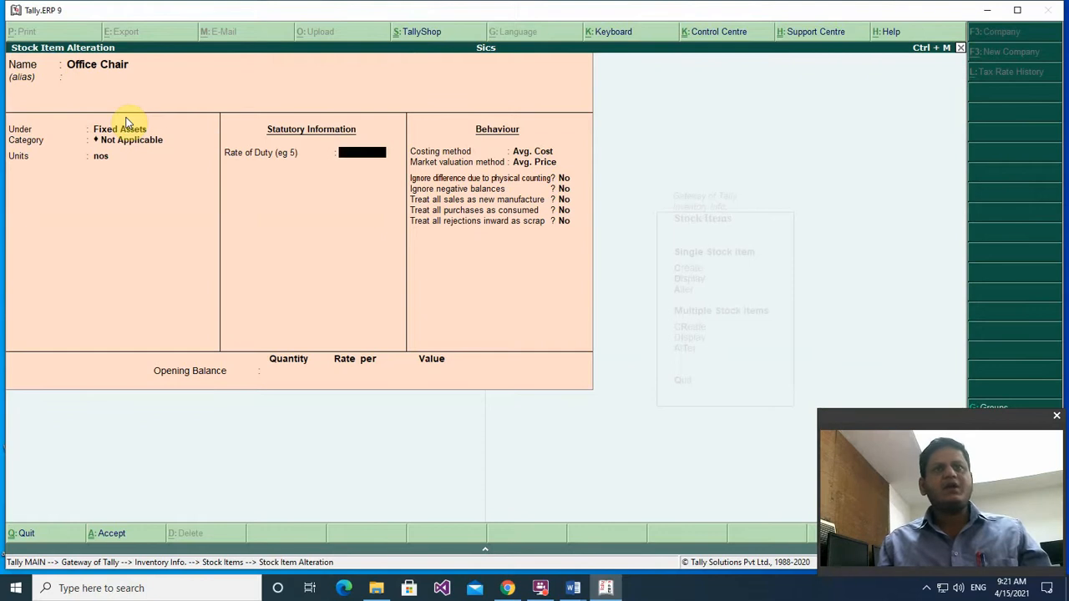
key("Return")
key("BackSpace")
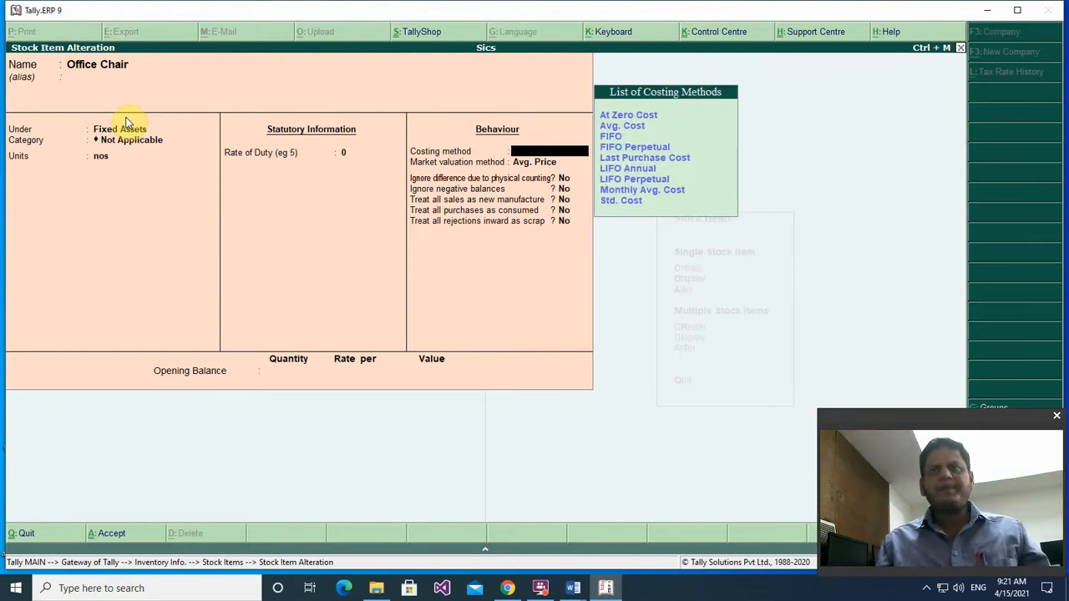
key("Down")
key("Down")
key("Up")
key("Return")
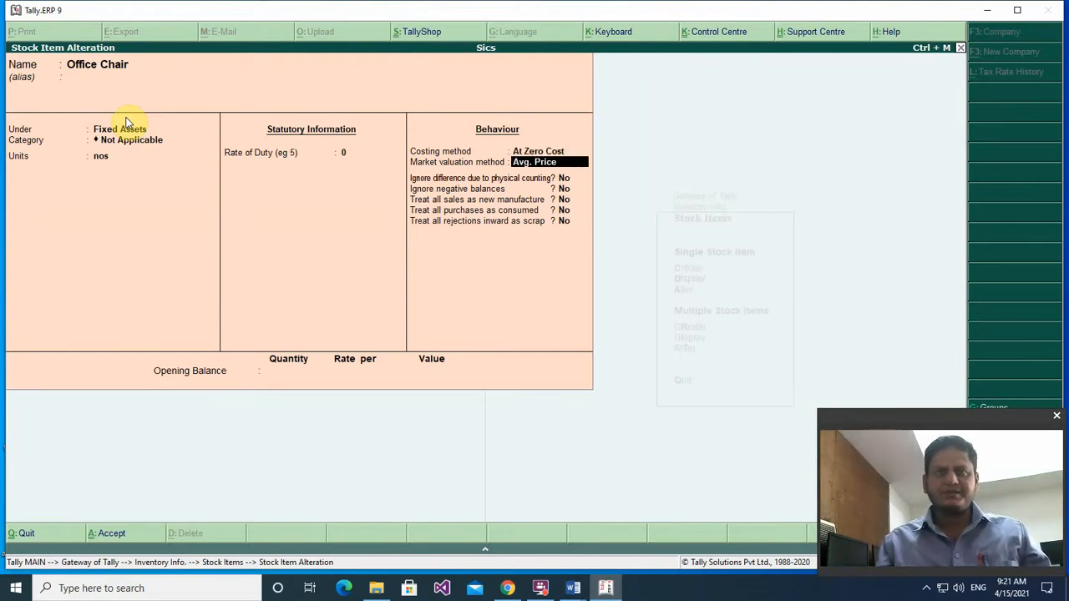
Keep the market valuation method and other behaviour options of the Office Chair as they are and save the stock item.
key("Return")
key("Return")
key("Return")
key("Return")
key("Return")
key("Return")
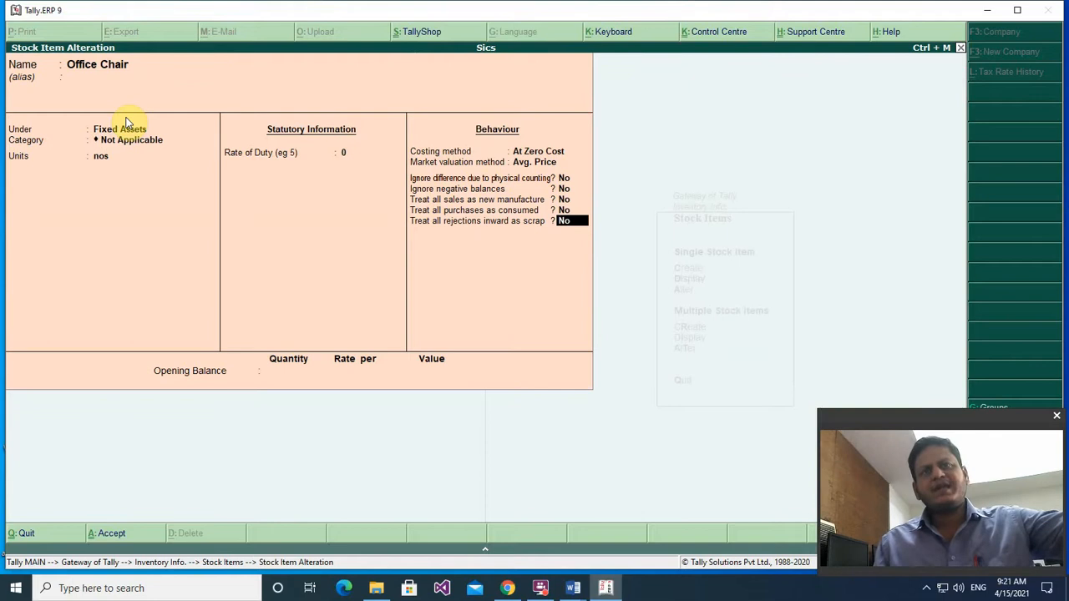
key("Return")
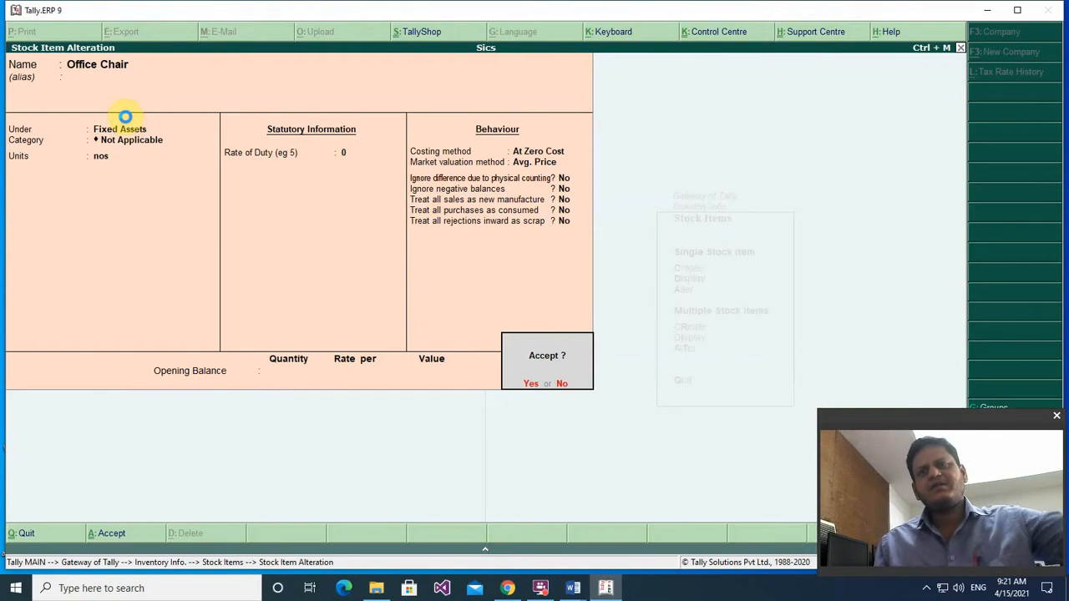
key("Return")
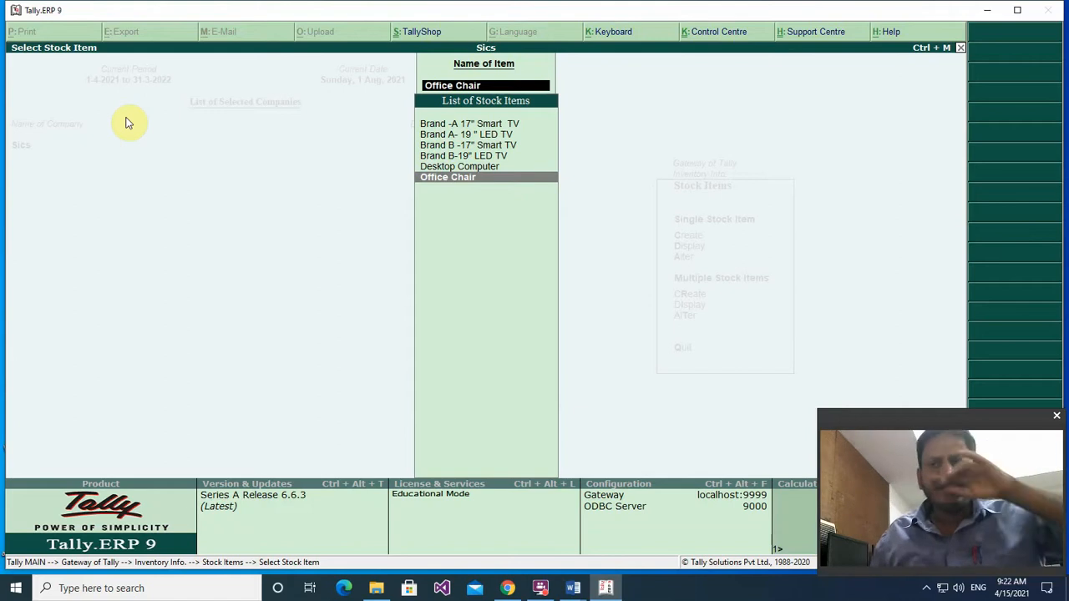
Leave the inventory masters, open the Balance Sheet and examine the Fixed Assets group summary.
key("Escape")
key("Escape")
key("Escape")
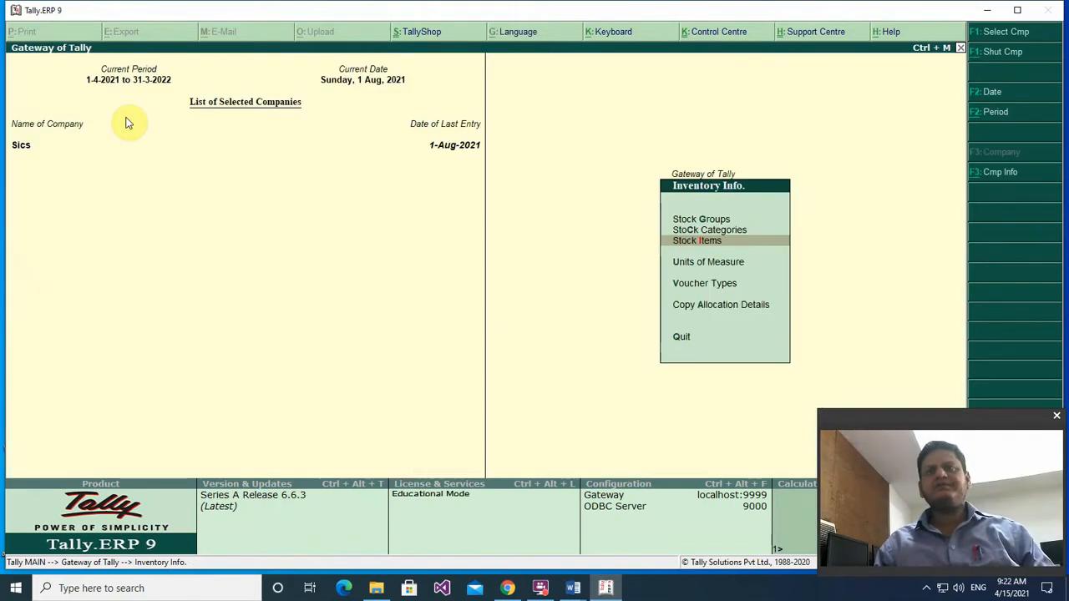
key("Escape")
key("b")
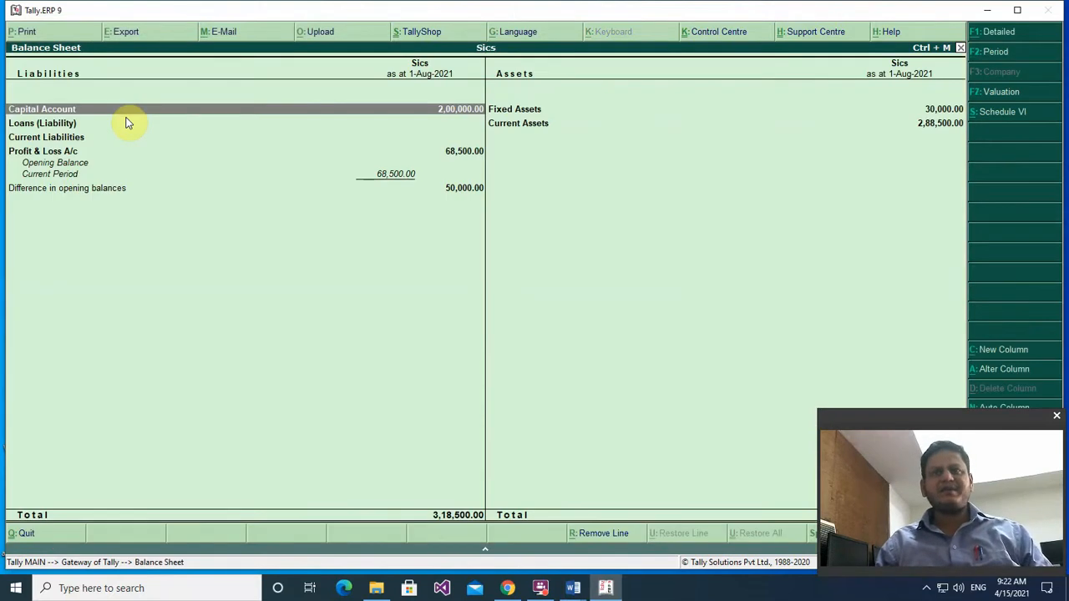
key("Right")
key("Return")
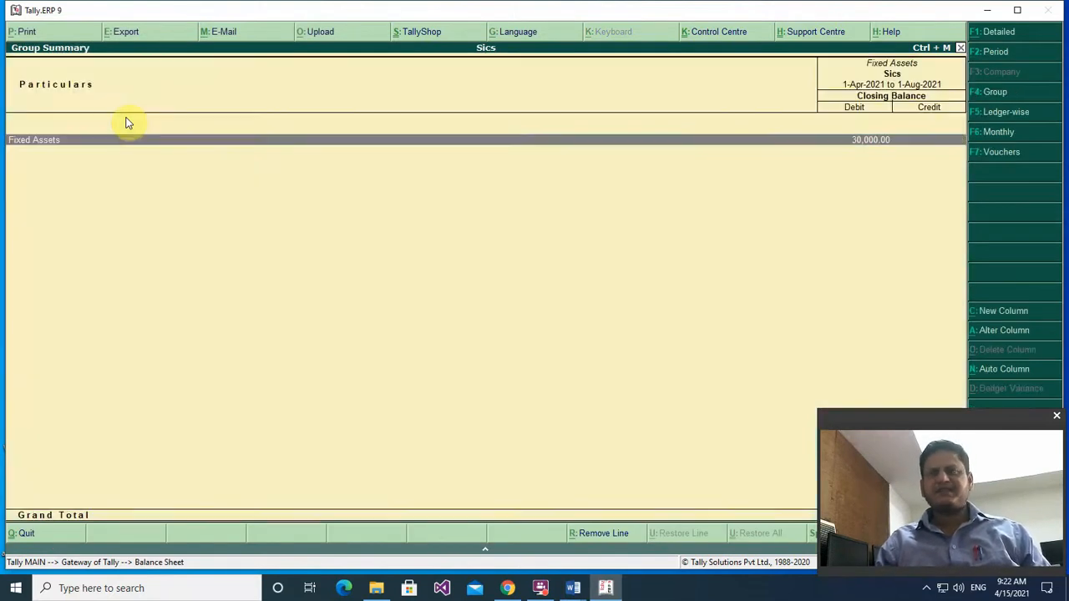
key("Escape")
Drill down from Current Assets through Closing Stock to the Grade One stock group to examine which items are counted.
key("Down")
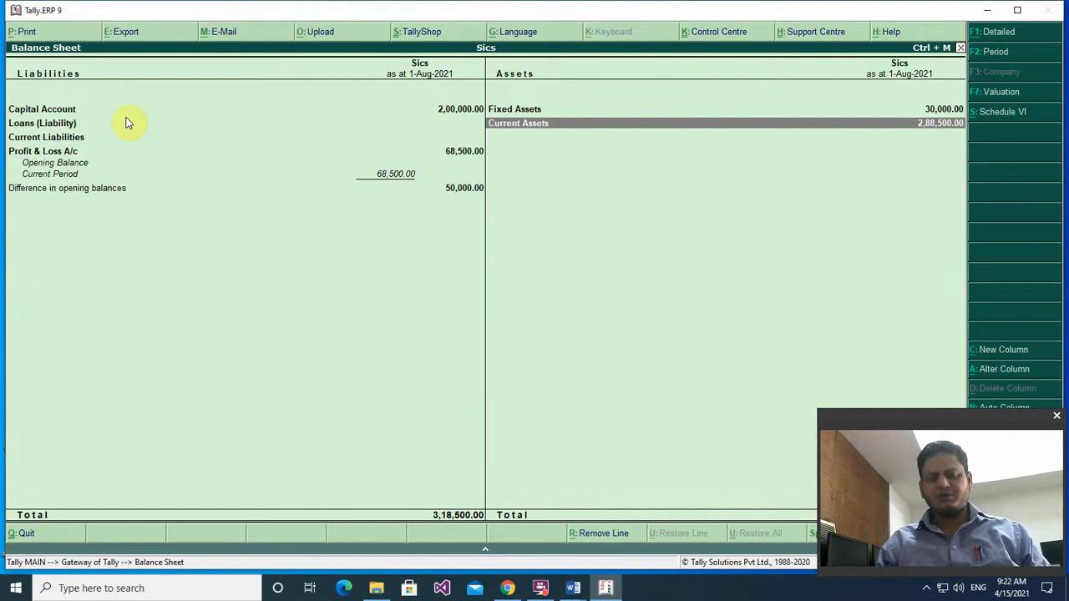
key("Return")
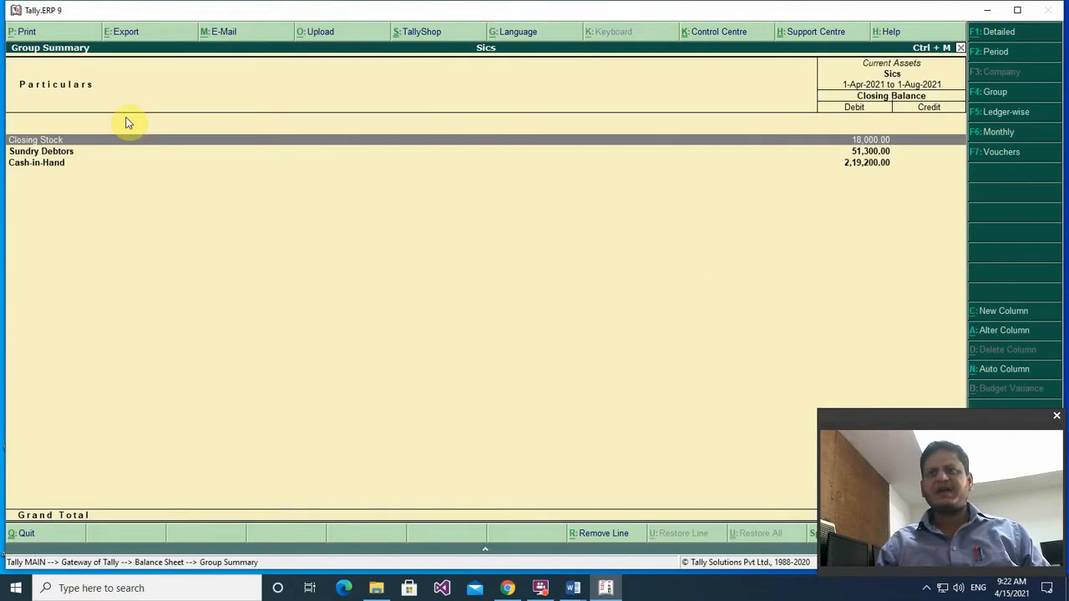
key("Return")
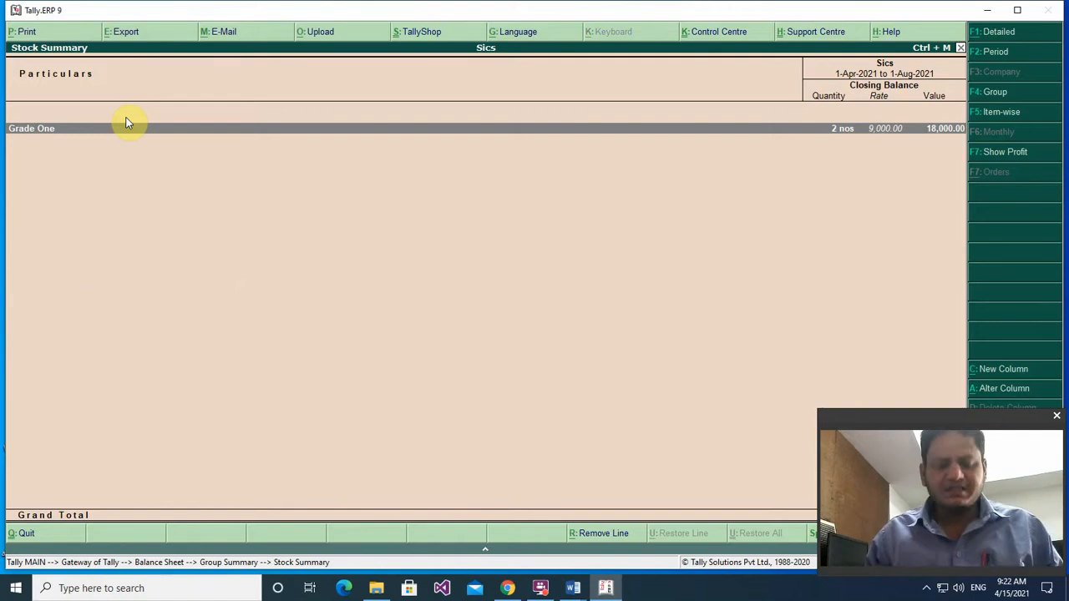
key("Return")
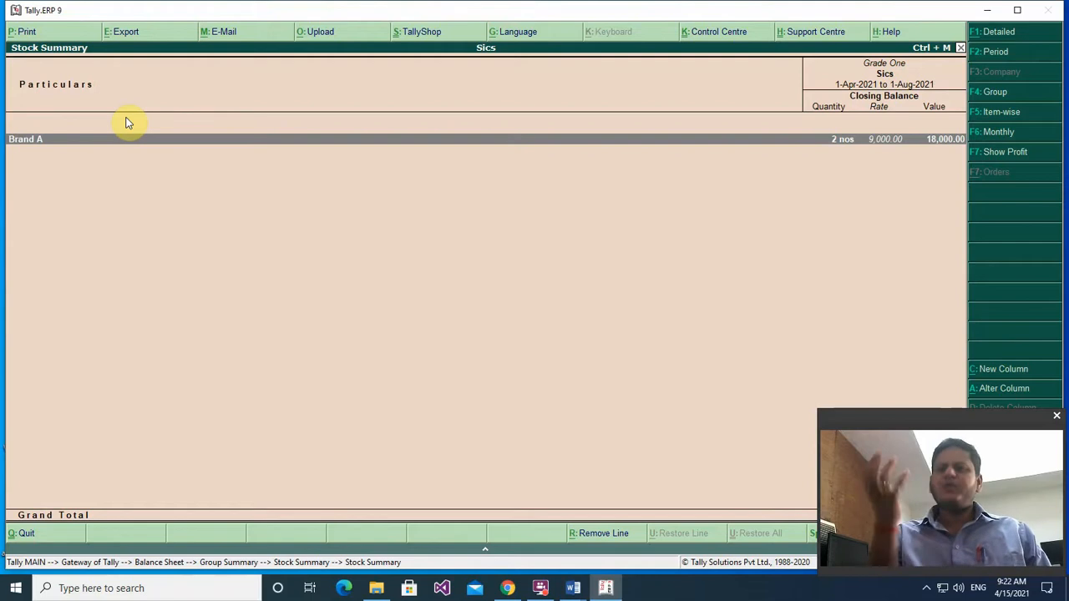
key("Escape")
key("Escape")
key("Escape")
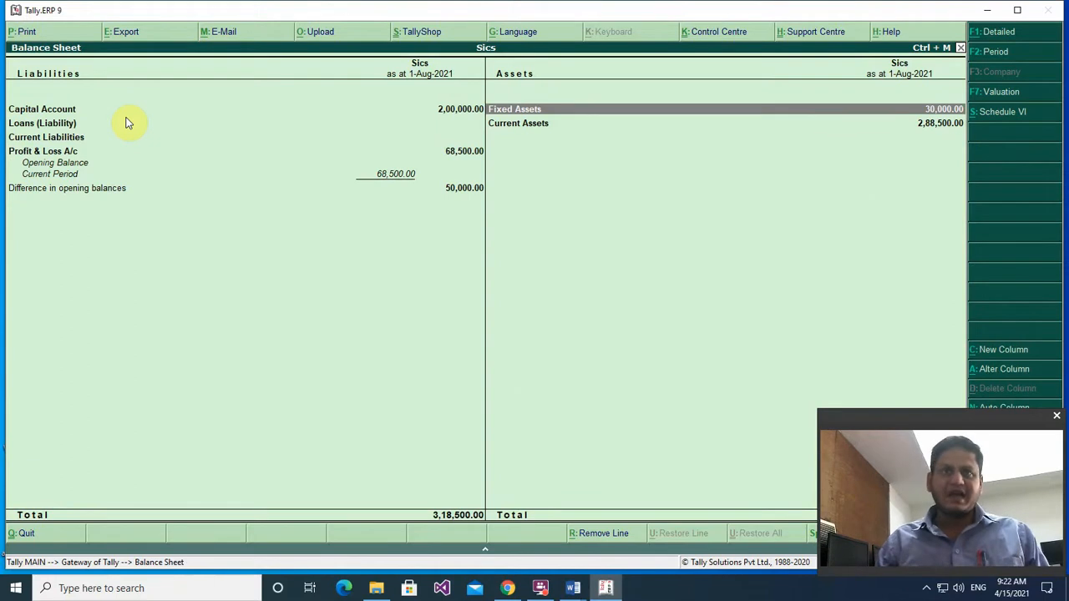
key("Down")
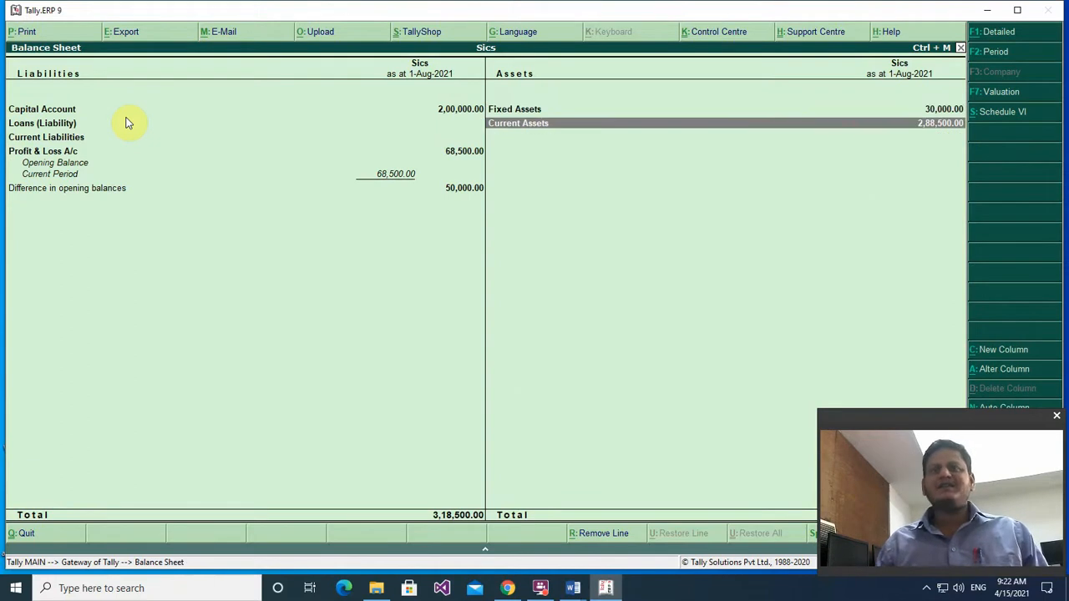
key("Return")
key("Escape")
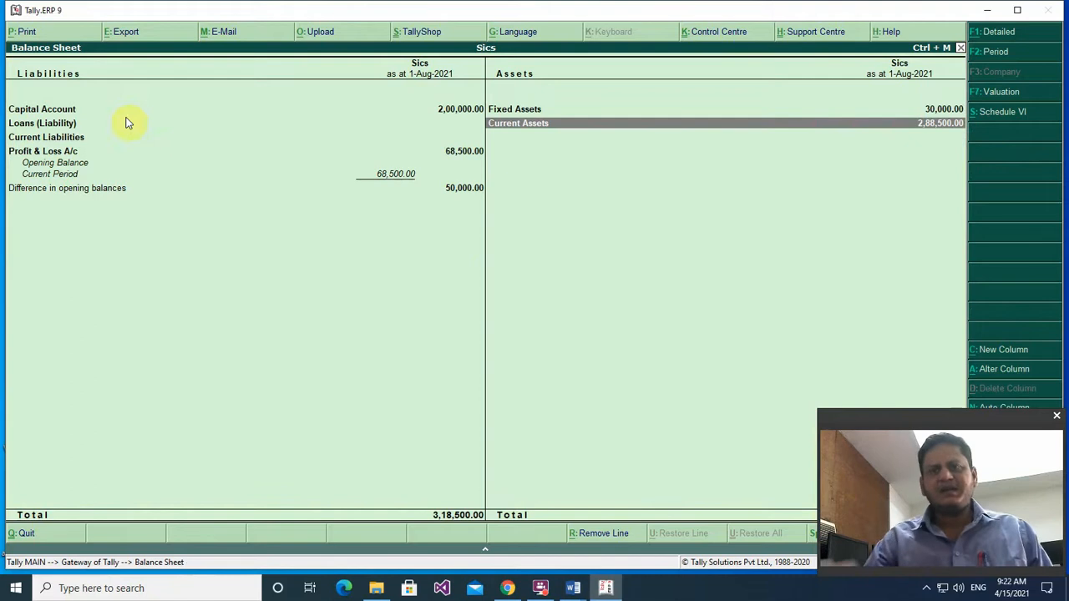
left_click_drag(891, 416, 87, 396)
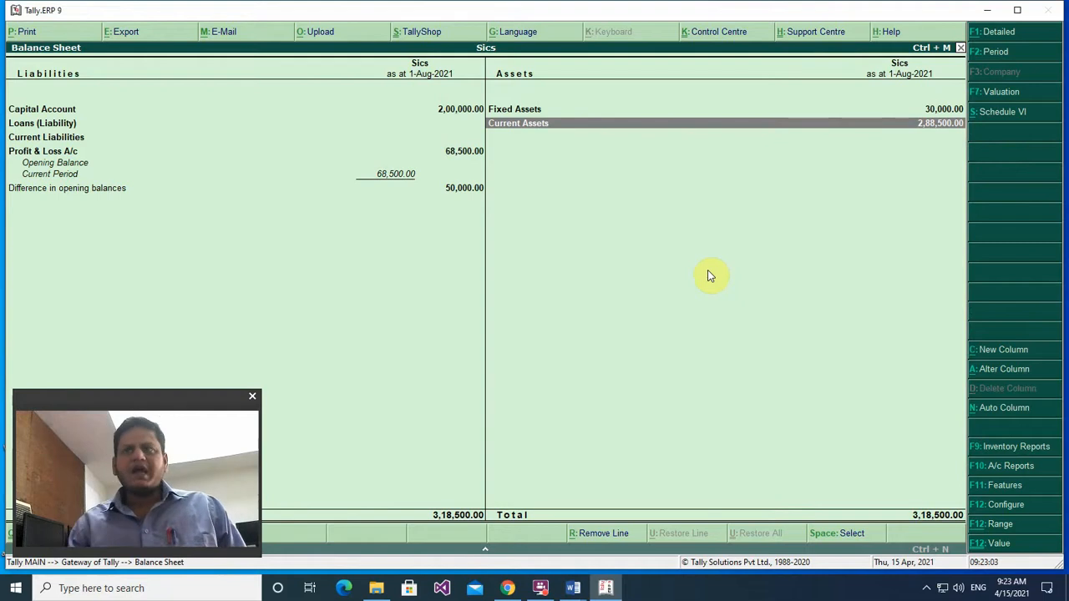
Start a new purchase voucher with supplier invoice number 5, keeping the proposed invoice date.
key("Escape")
key("Up")
key("Up")
key("Up")
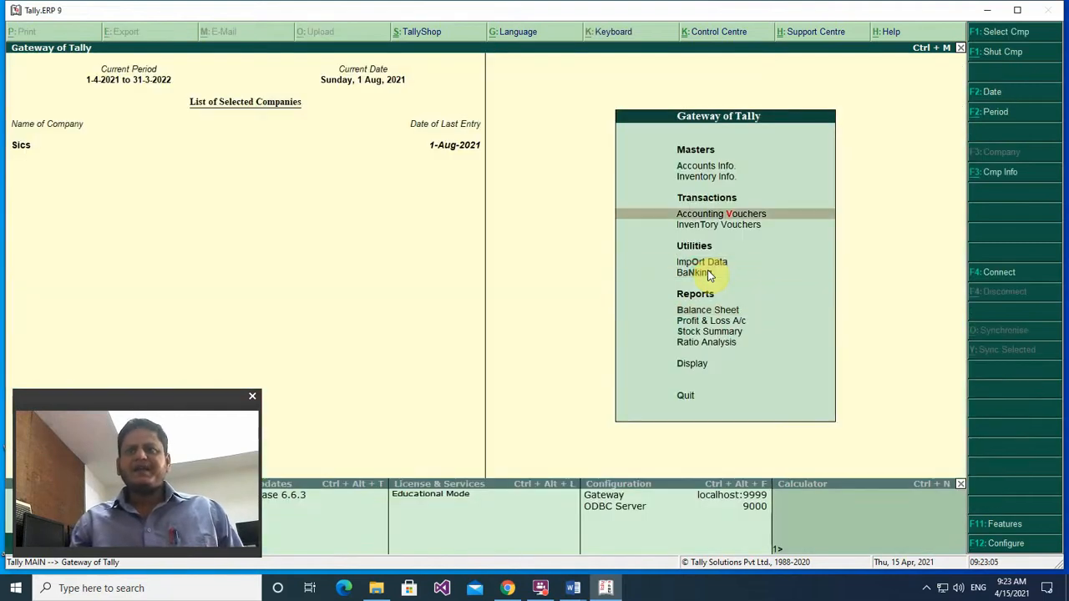
key("Return")
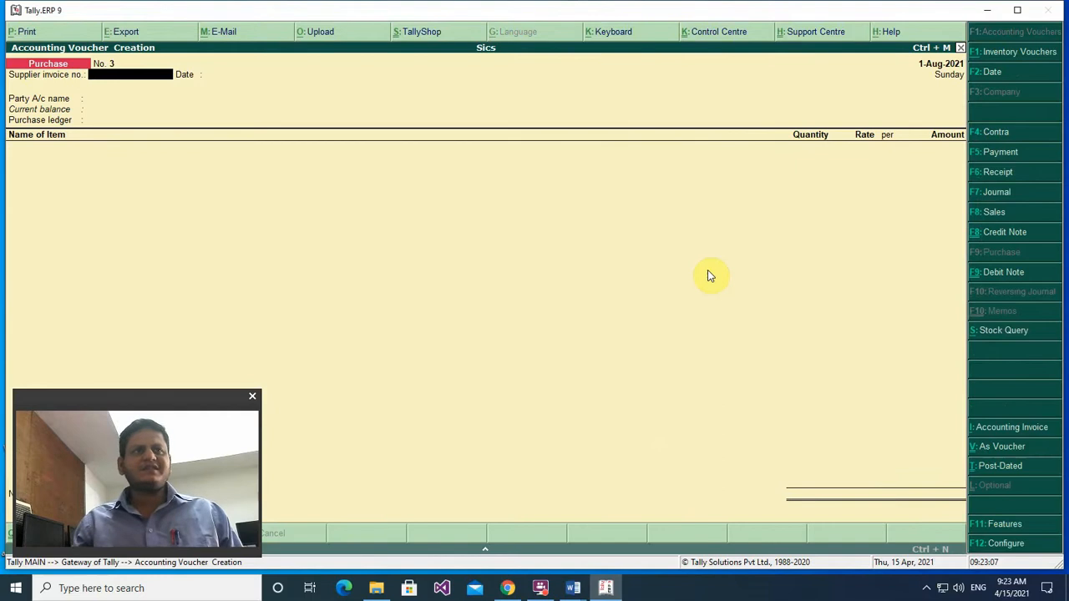
type("5")
key("Return")
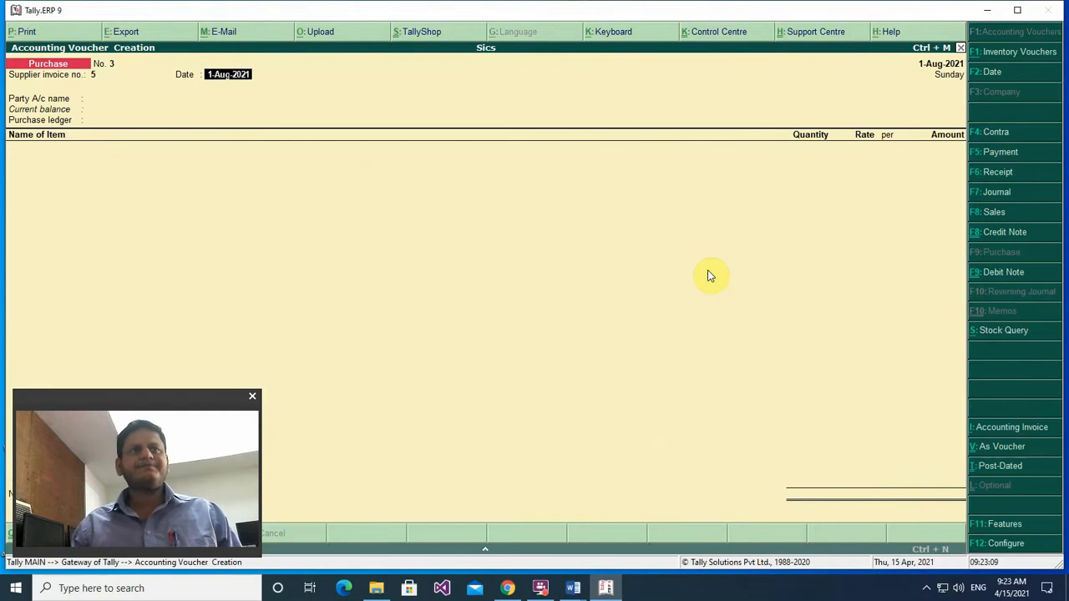
key("Return")
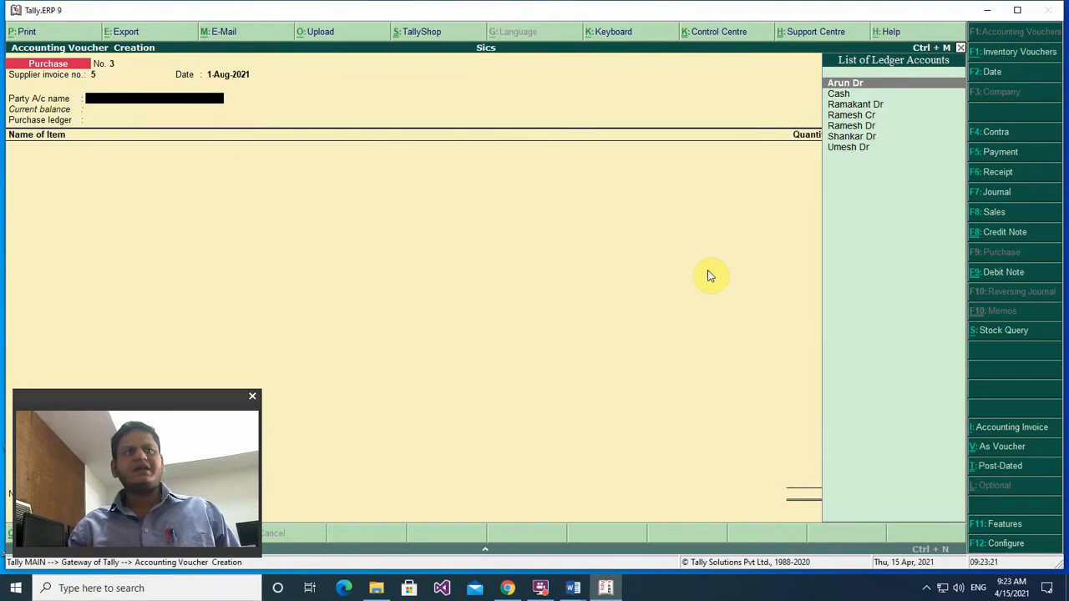
Choose Cash as the party account, keep the default supplier details, and use Fixed Assets as the purchase ledger.
key("Down")
key("Return")
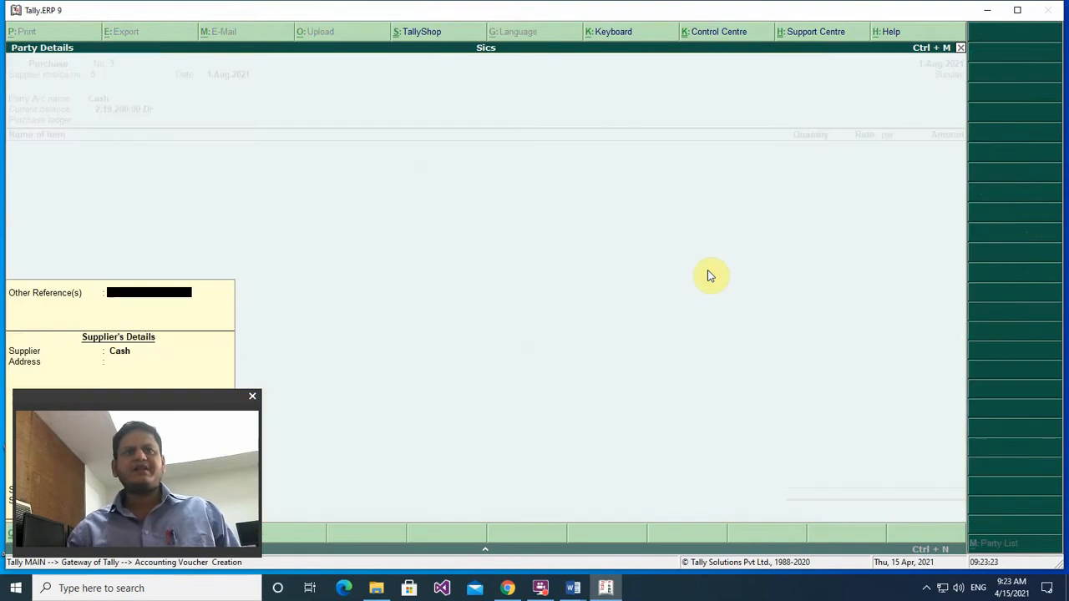
key("Return")
key("Return")
key("Return")
key("Return")
key("Return")
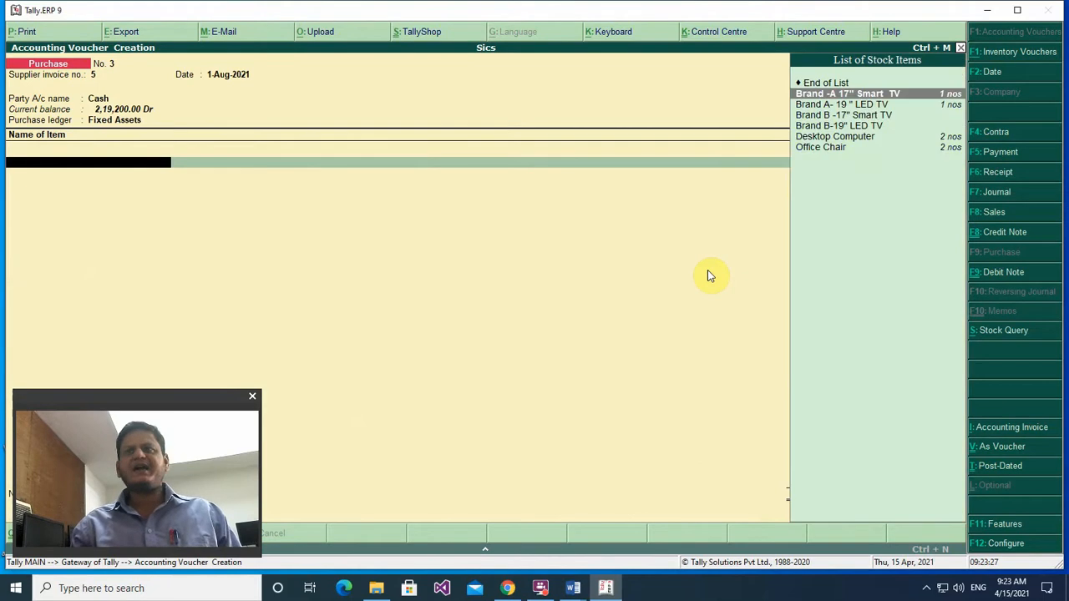
Add Desktop Computer to the purchase voucher with a quantity of 2 nos at a rate of 10,000.00.
key("Down")
key("Down")
key("Down")
key("Down")
key("Return")
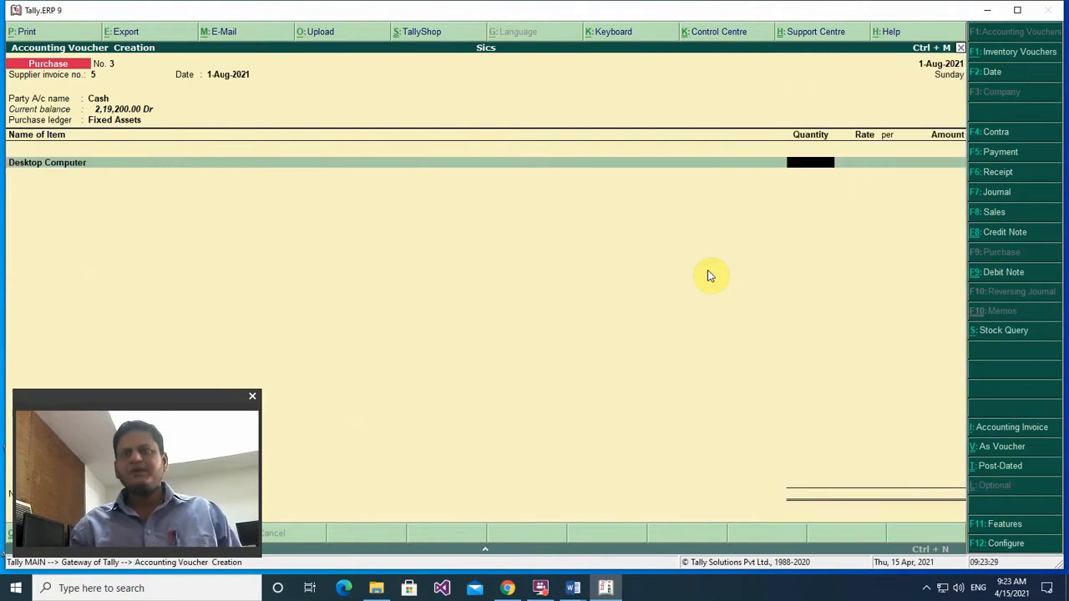
type("2")
key("Return")
key("Return")
key("Return")
key("Return")
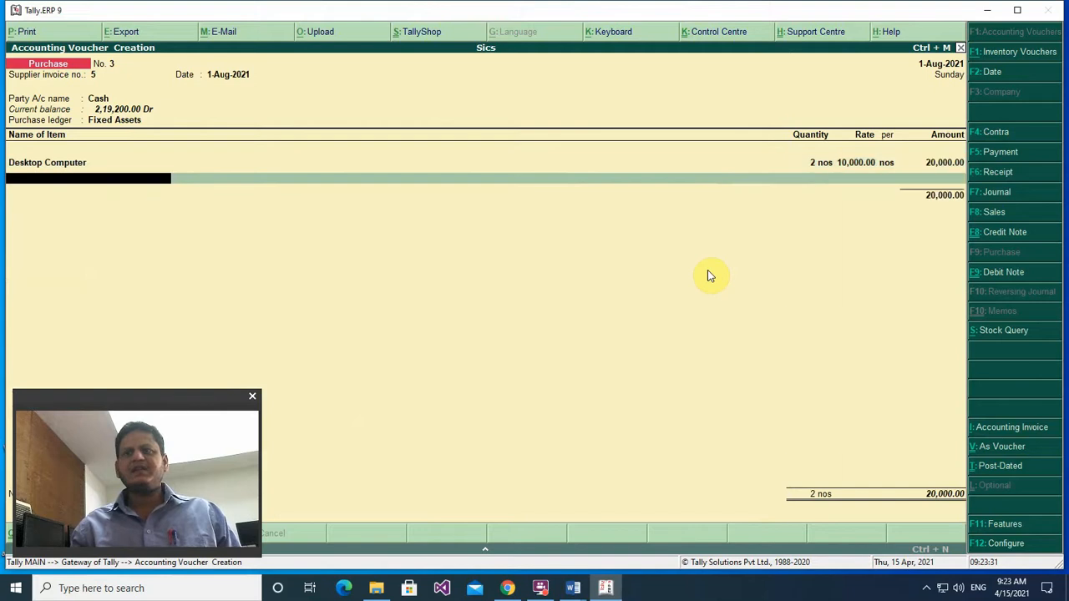
Add Office Chair as the second item of the purchase voucher with a quantity of 2 nos.
key("Down")
key("Down")
key("Down")
key("Down")
key("Down")
key("Down")
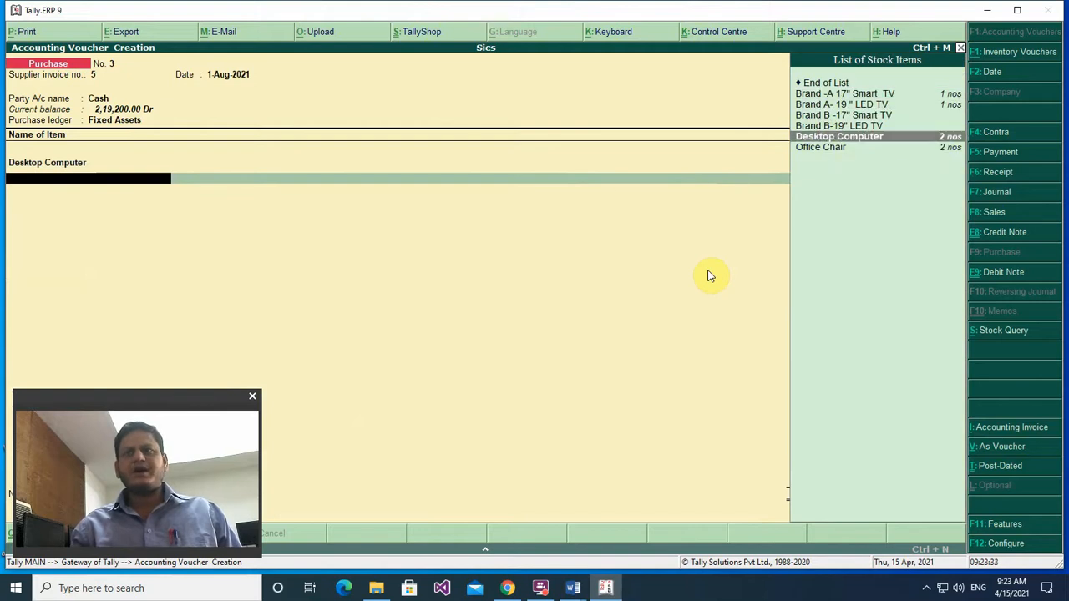
key("Return")
type("2")
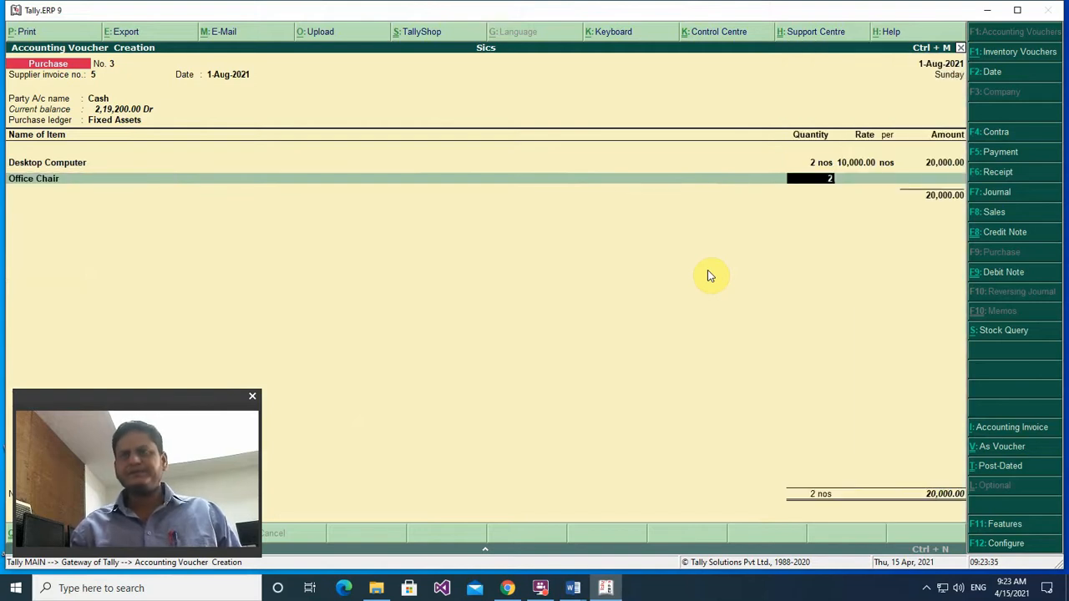
key("Return")
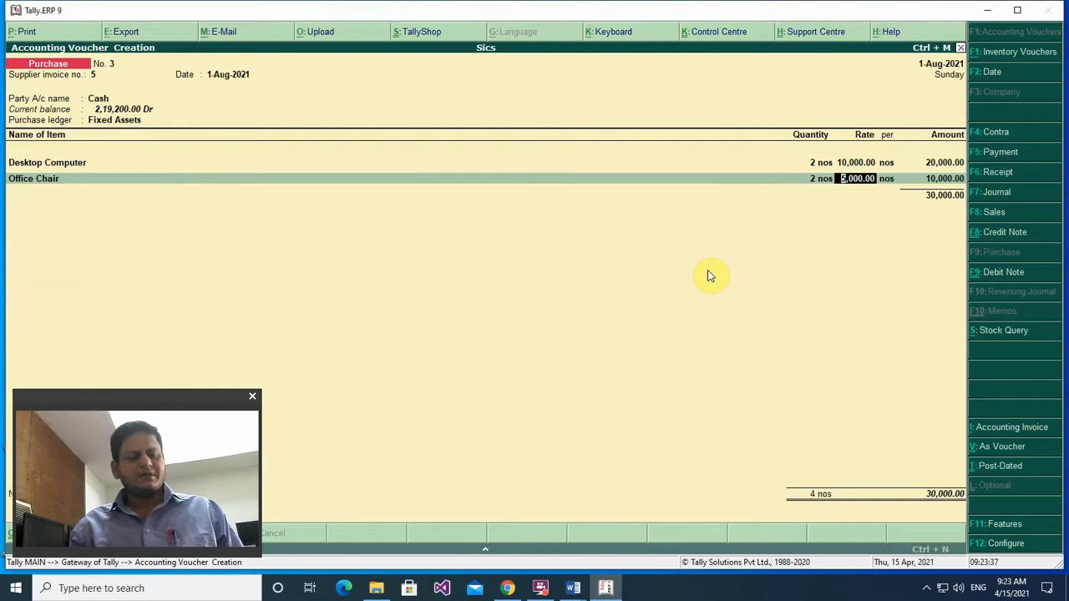
Change the voucher date to 1-Jul-2021, keep the Office Chair rate of 5,000.00, and end the item list.
key("F2")
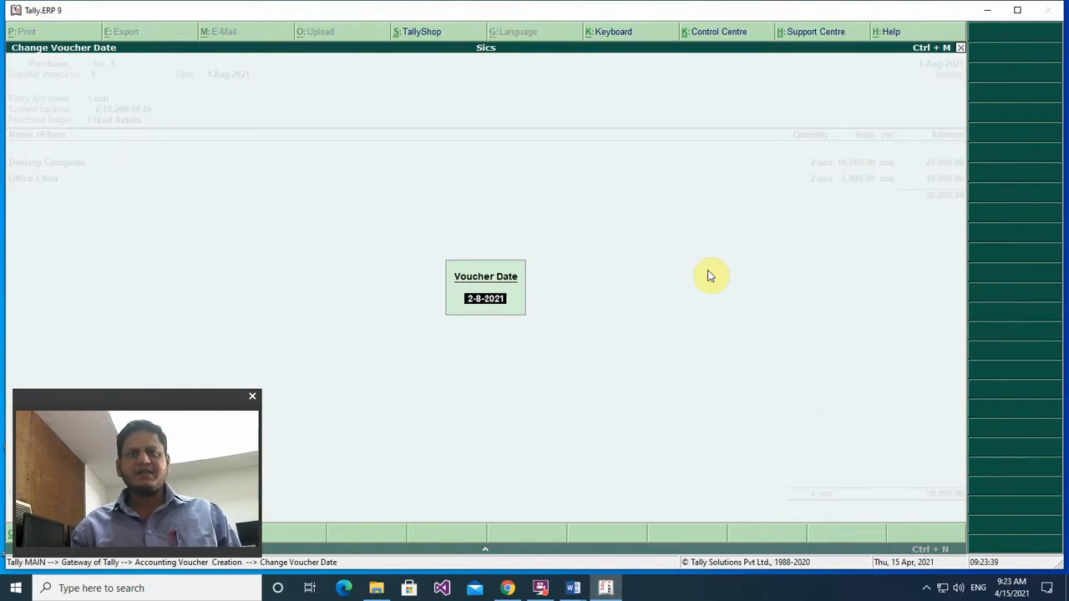
type("1-7")
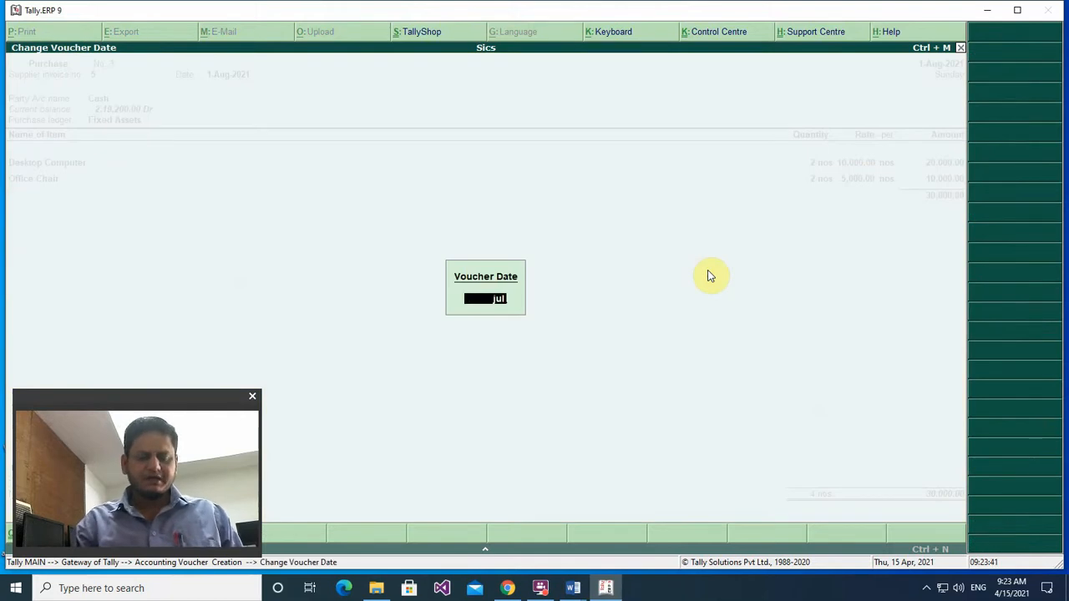
key("Return")
key("Return")
key("Return")
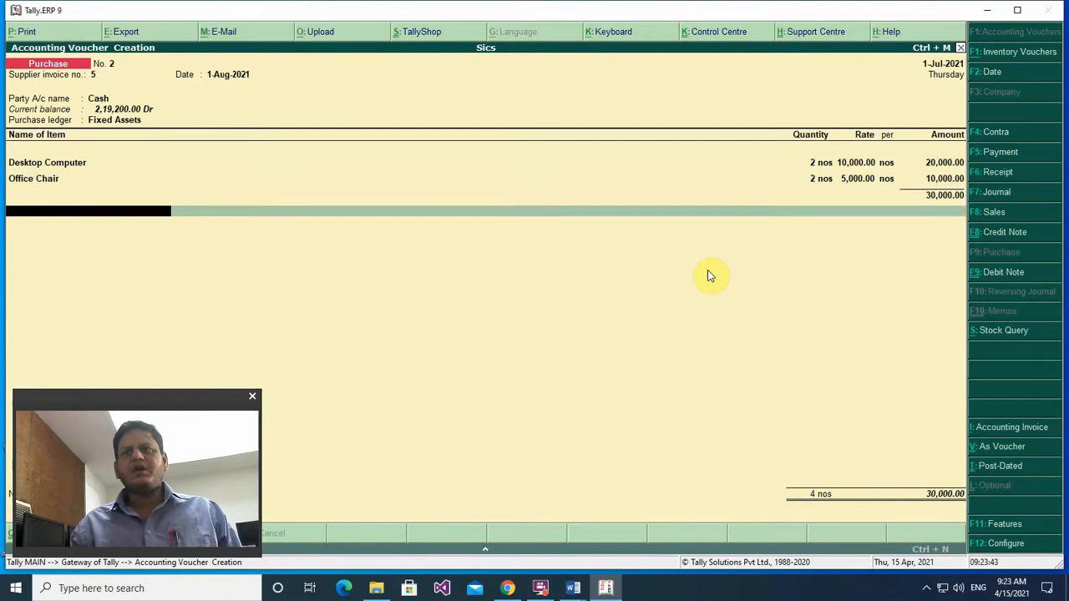
key("Return")
Decline accepting the purchase voucher and correct its supplier invoice date to 1-Jul-2021.
key("n")
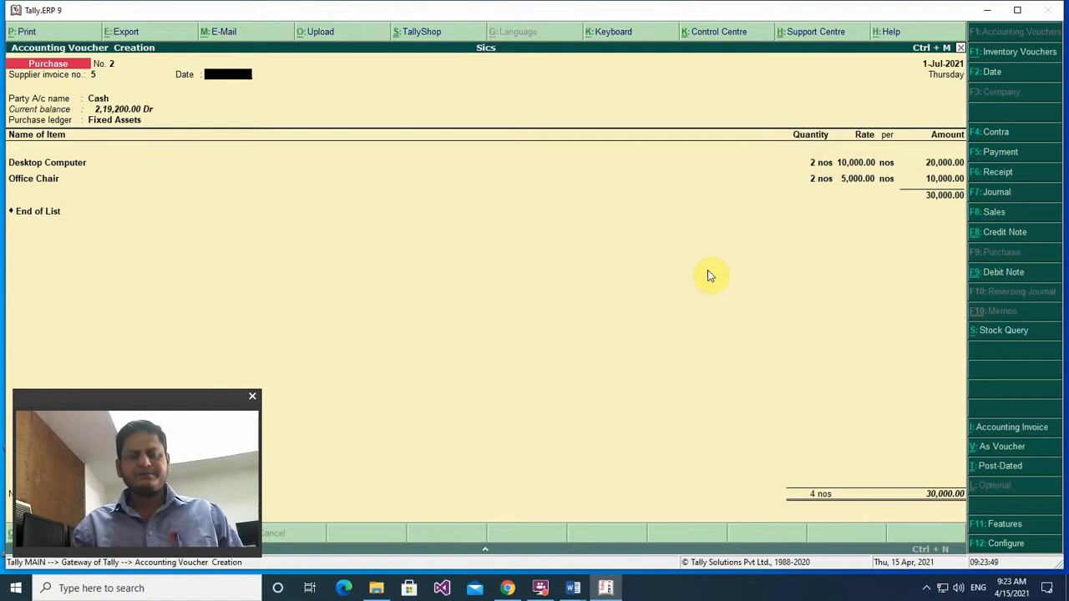
key("Return")
key("Return")
key("Return")
key("Return")
key("Return")
key("Return")
key("Return")
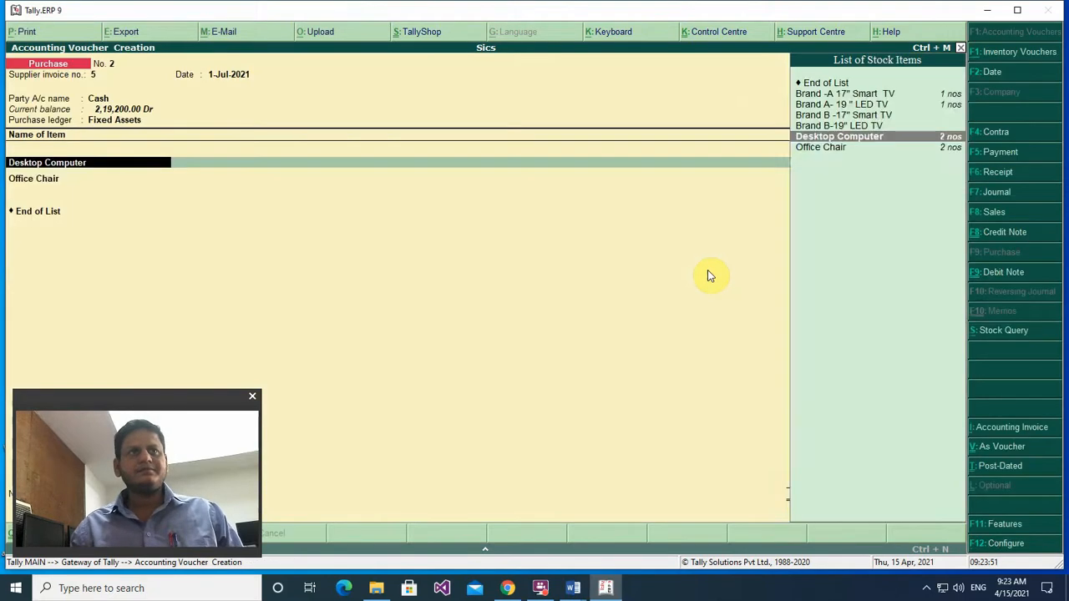
Keep the Desktop Computer and Office Chair lines as entered and save the purchase voucher.
key("Return")
key("Return")
key("Return")
key("Return")
key("Return")
key("Return")
key("Return")
key("Return")
key("Return")
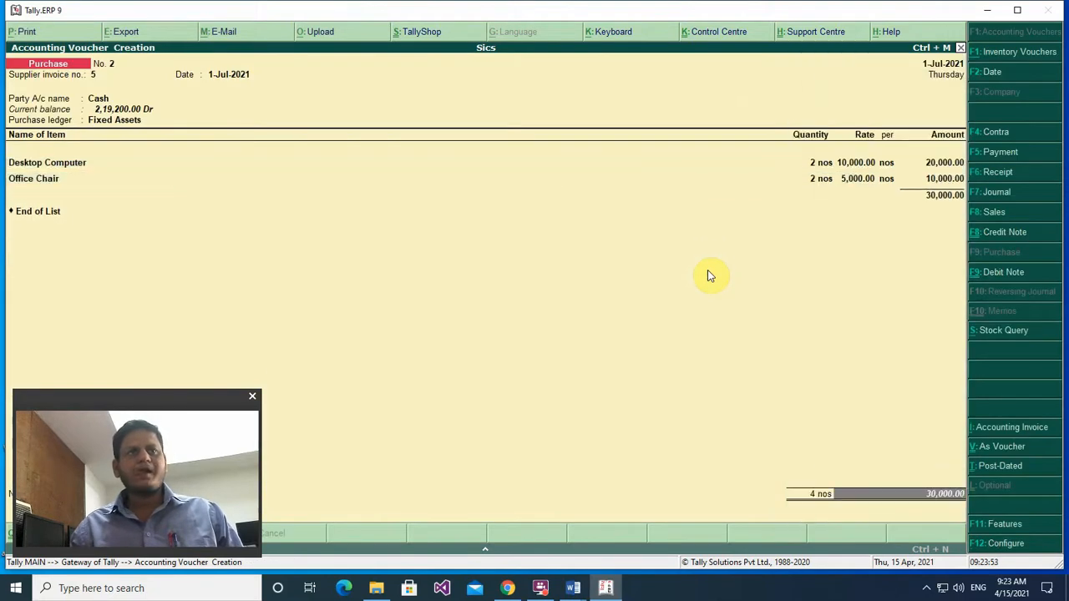
key("Return")
key("Return")
key("Return")
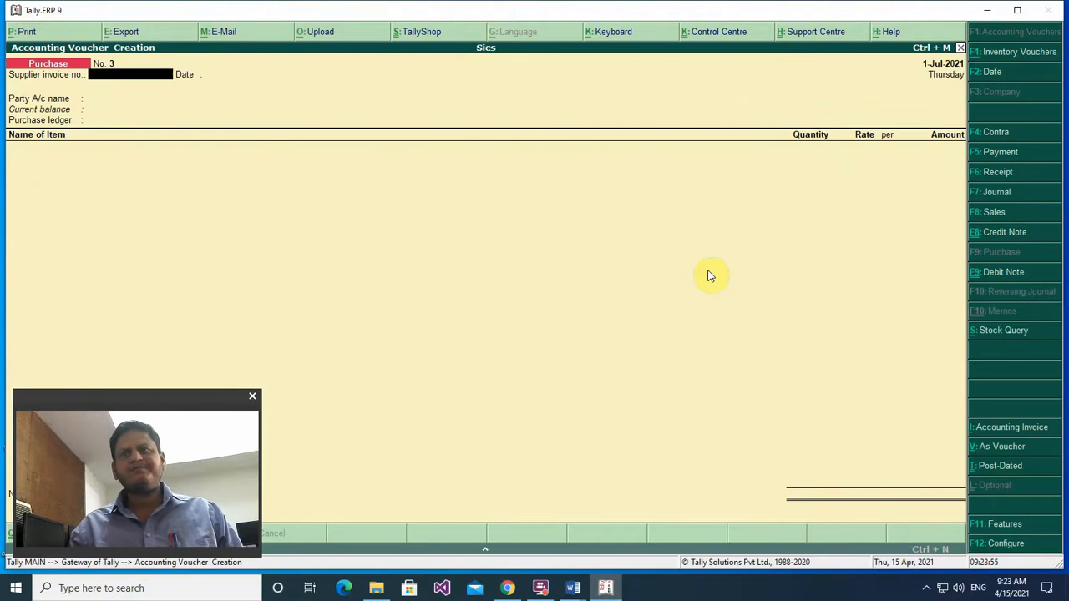
Leave voucher entry and examine Fixed Assets on the balance sheet, down to its monthly summary and August vouchers.
key("Escape")
key("Escape")
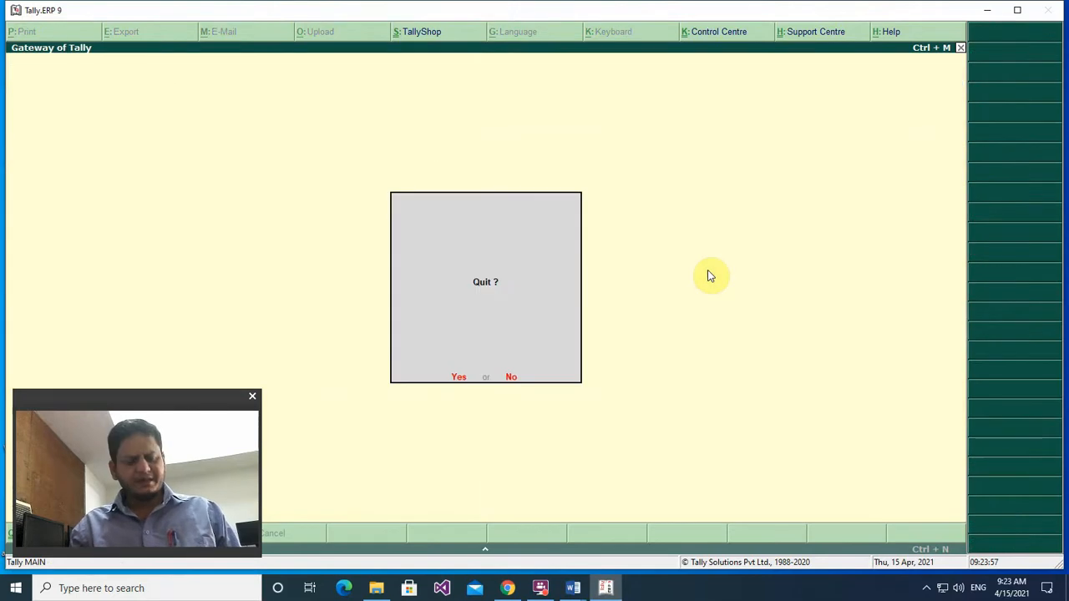
key("n")
key("b")
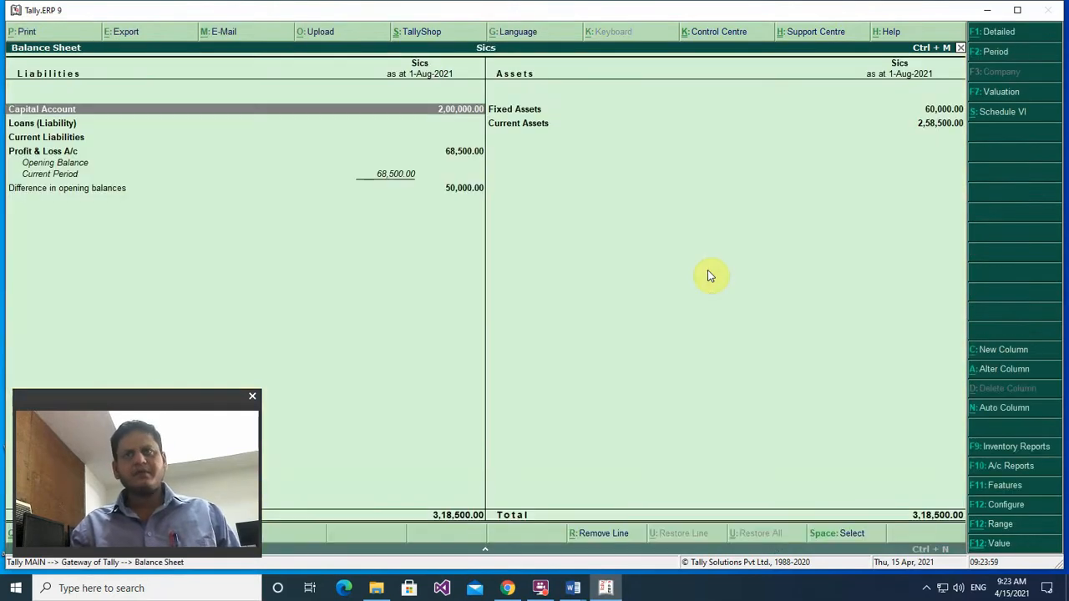
key("Right")
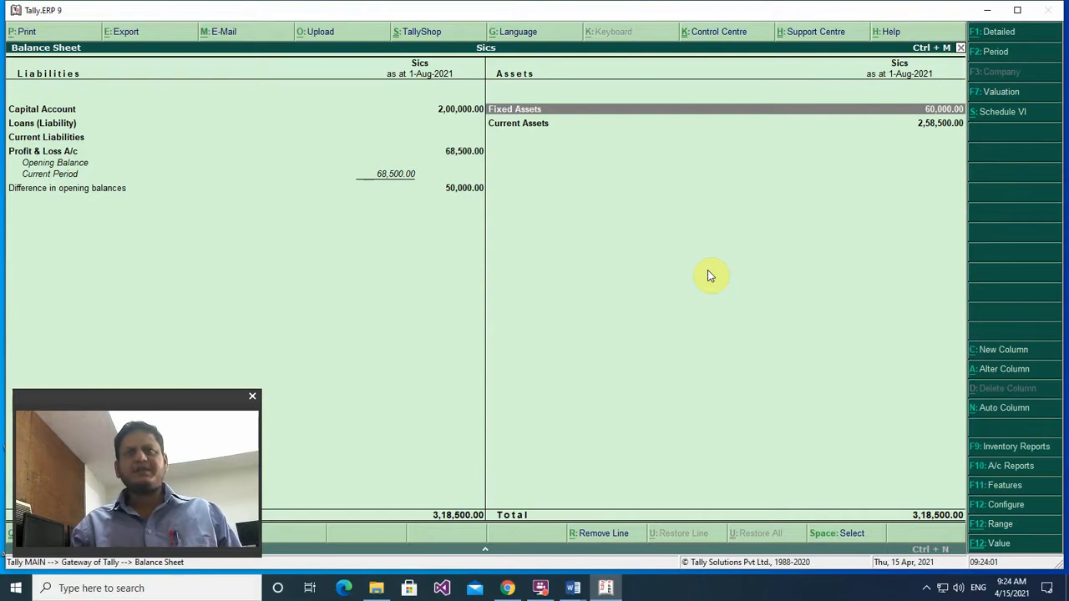
key("Return")
key("Return")
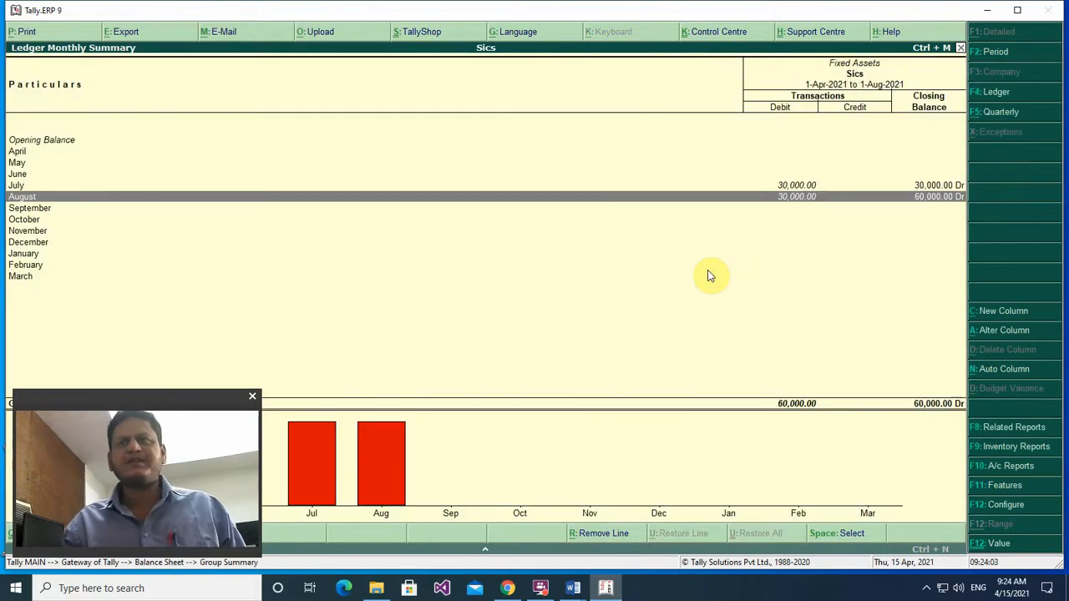
key("Up")
key("Down")
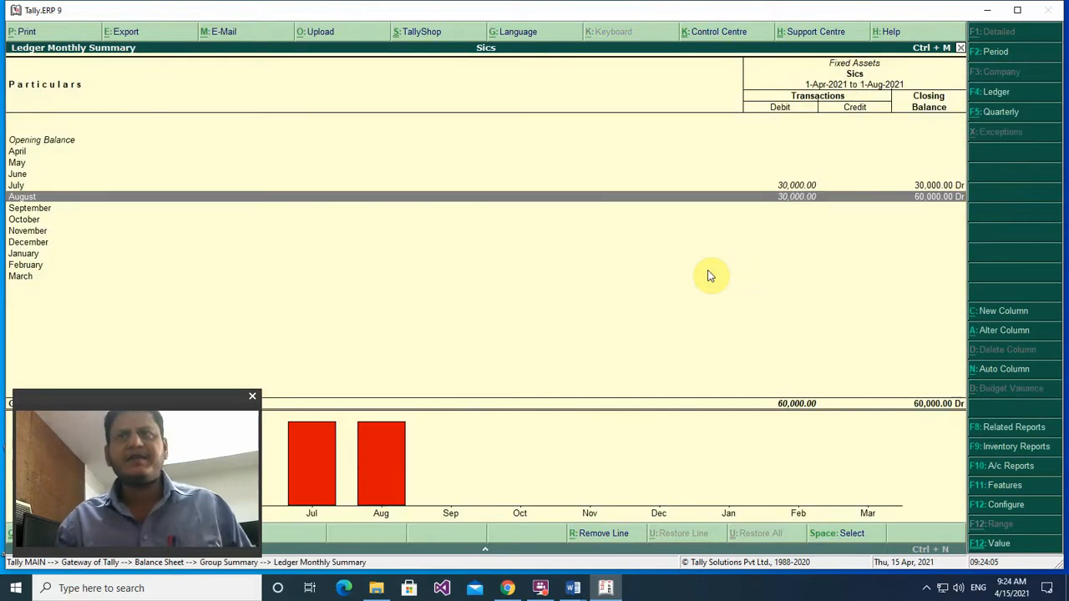
key("Return")
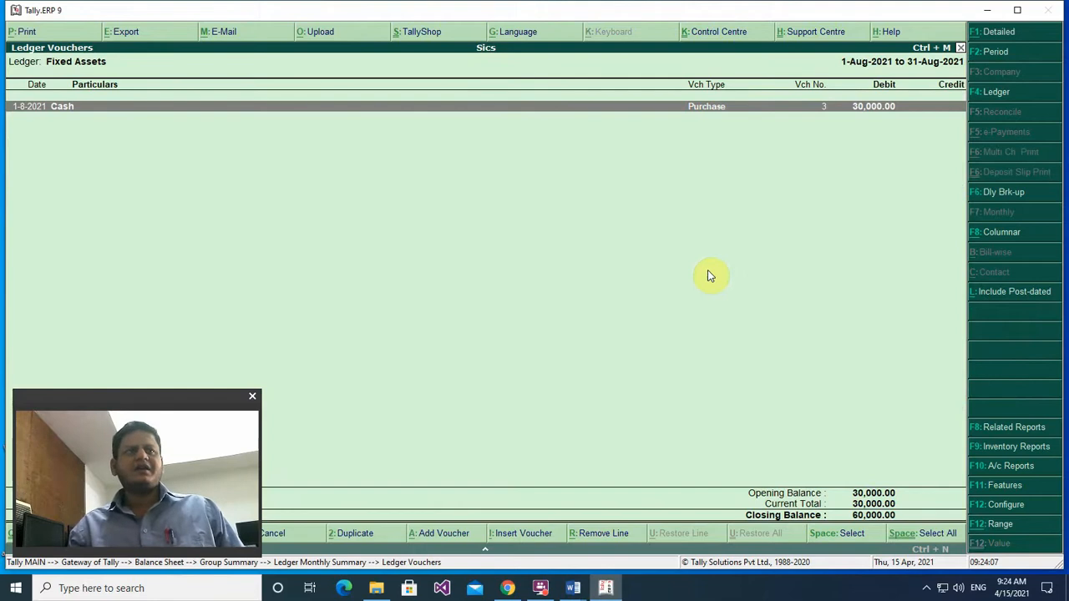
key("Escape")
key("Escape")
key("Escape")
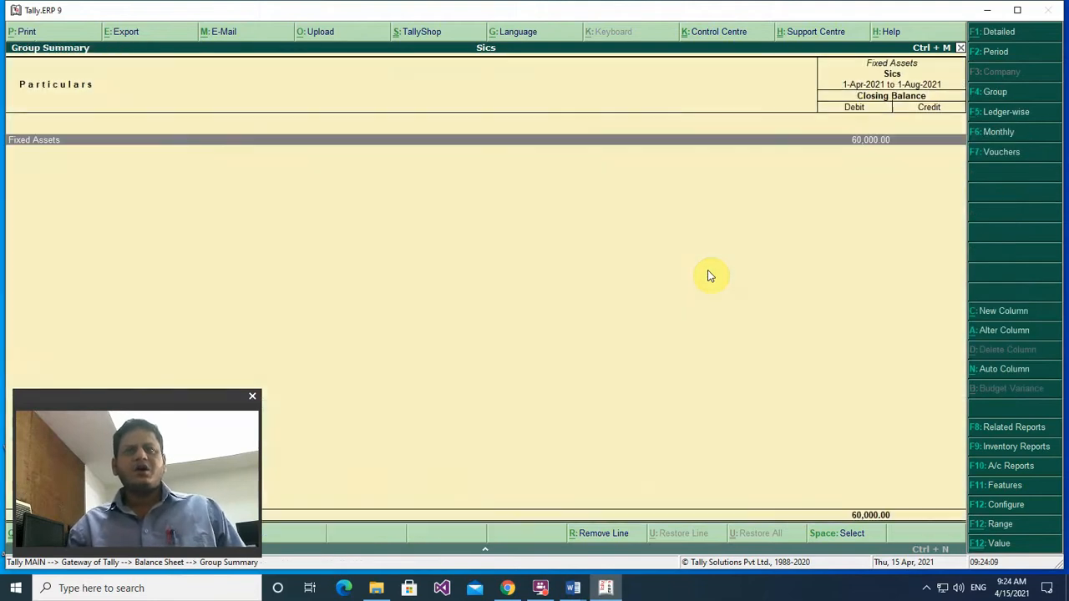
Examine the closing stock under Current Assets down to the Brand A items and return to the balance sheet.
key("Down")
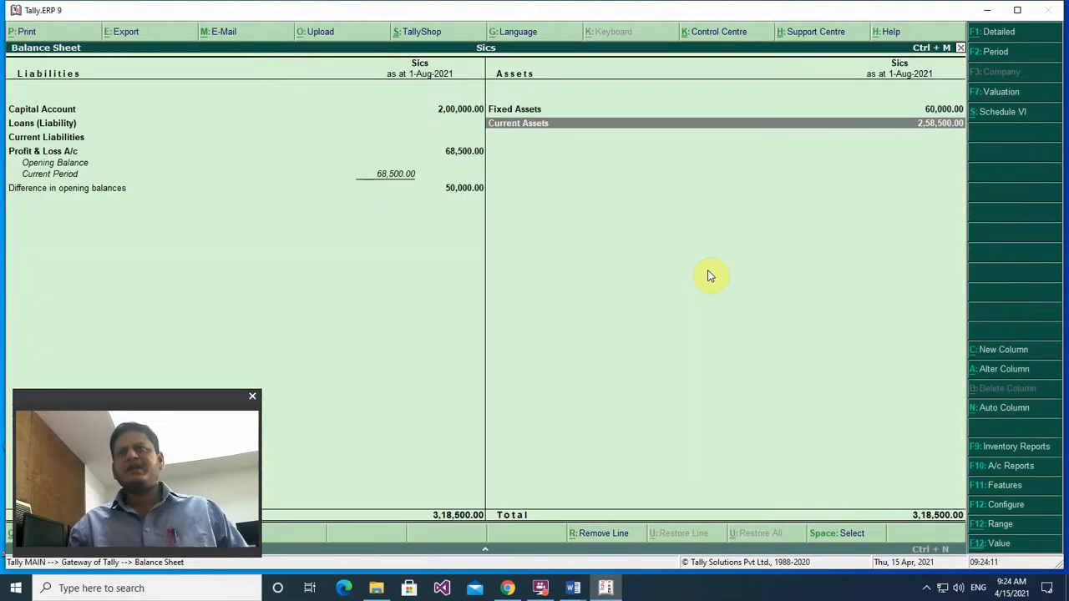
key("Return")
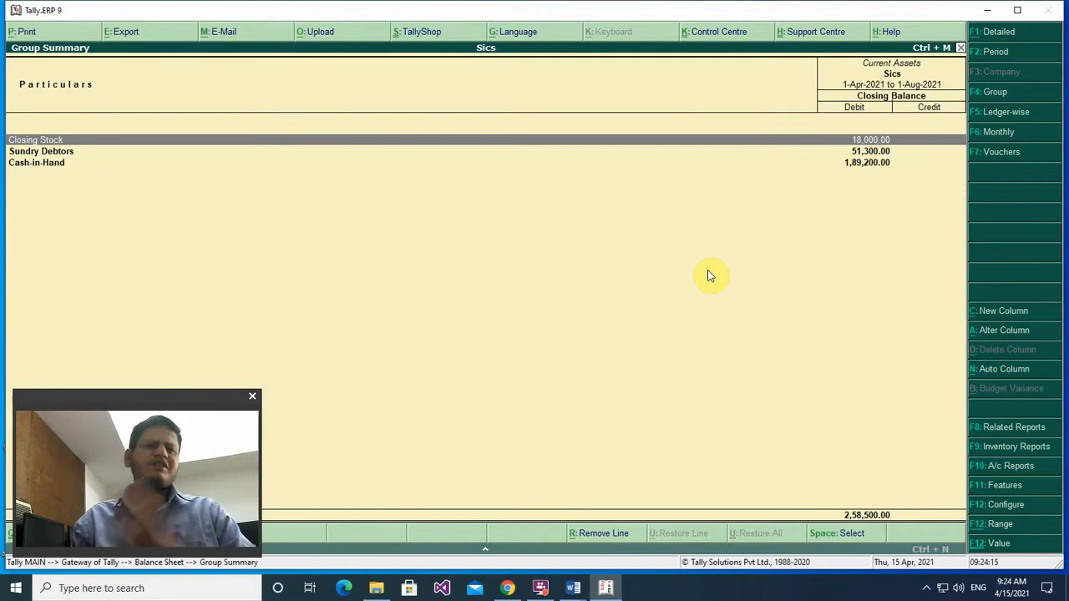
key("Return")
key("Return")
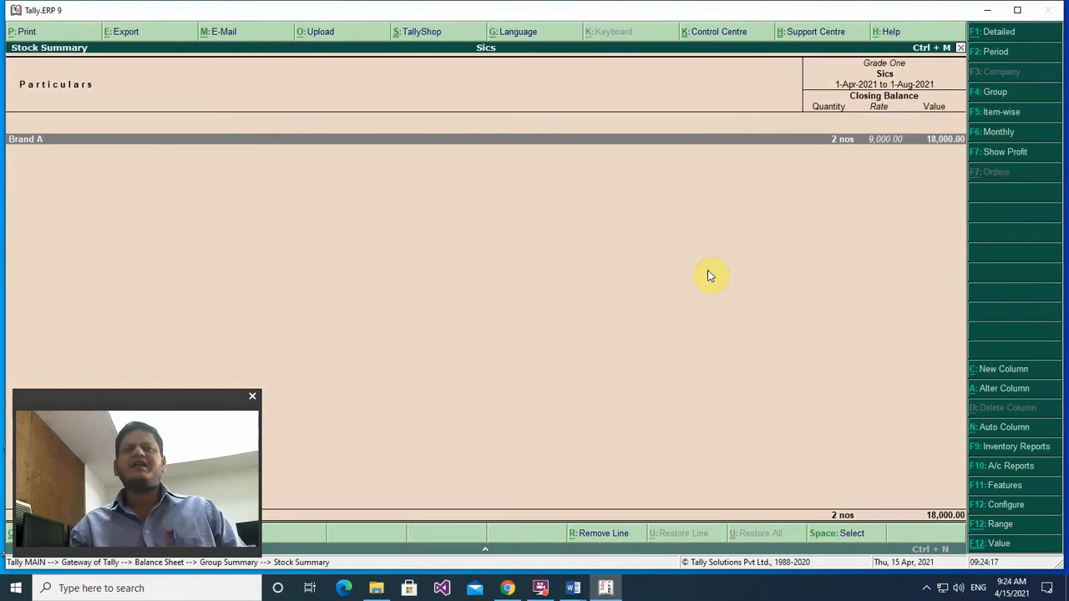
key("Return")
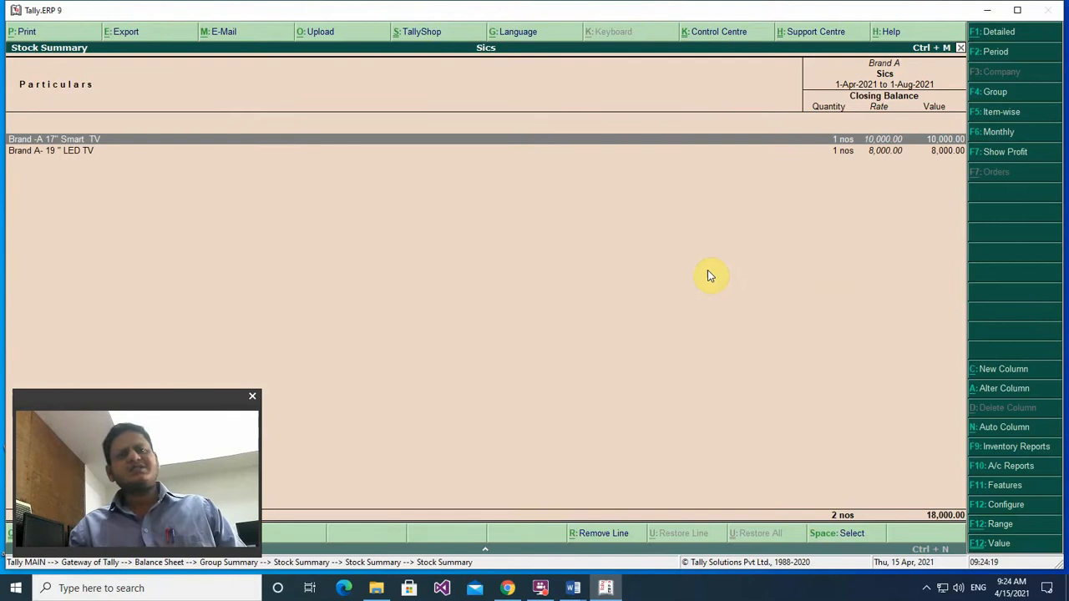
key("Escape")
key("Escape")
key("Escape")
key("Escape")
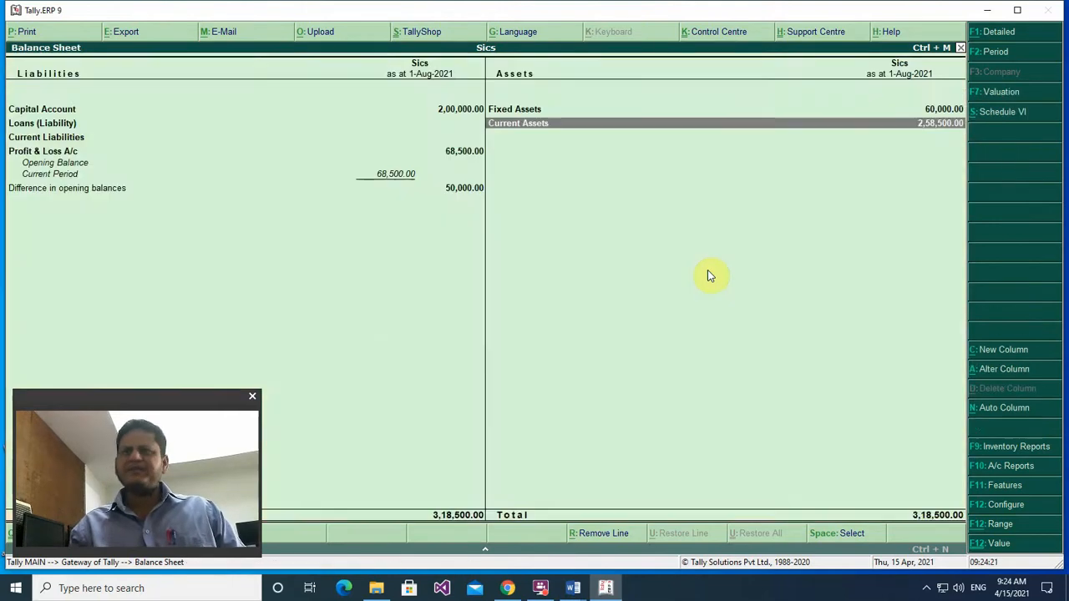
Leave the balance sheet and start a new single stock item named AC for Office.
key("Escape")
key("Up")
key("Up")
key("Up")
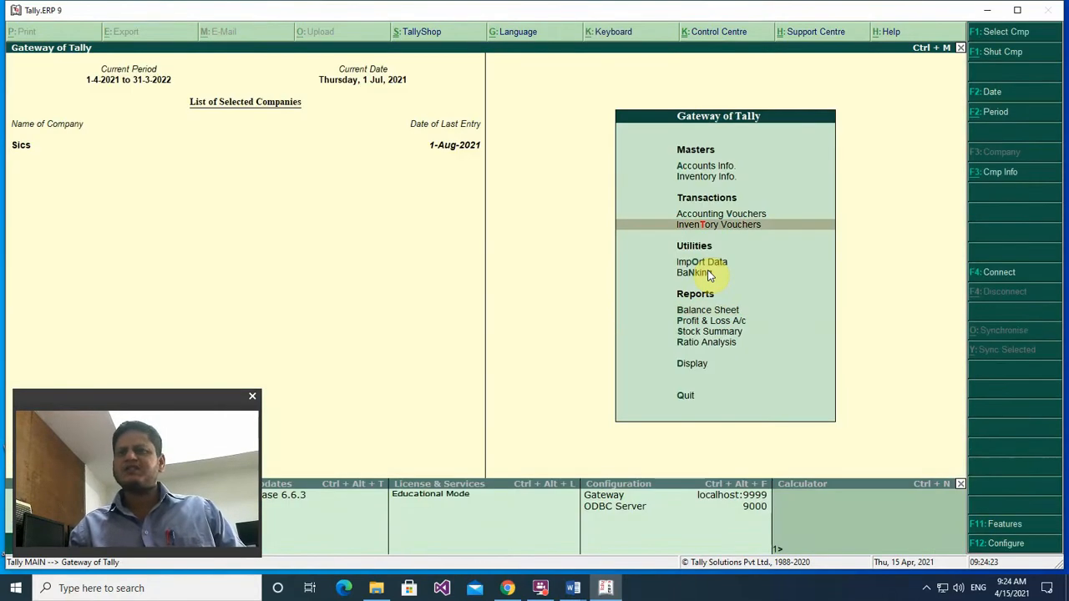
key("Up")
key("Up")
key("Return")
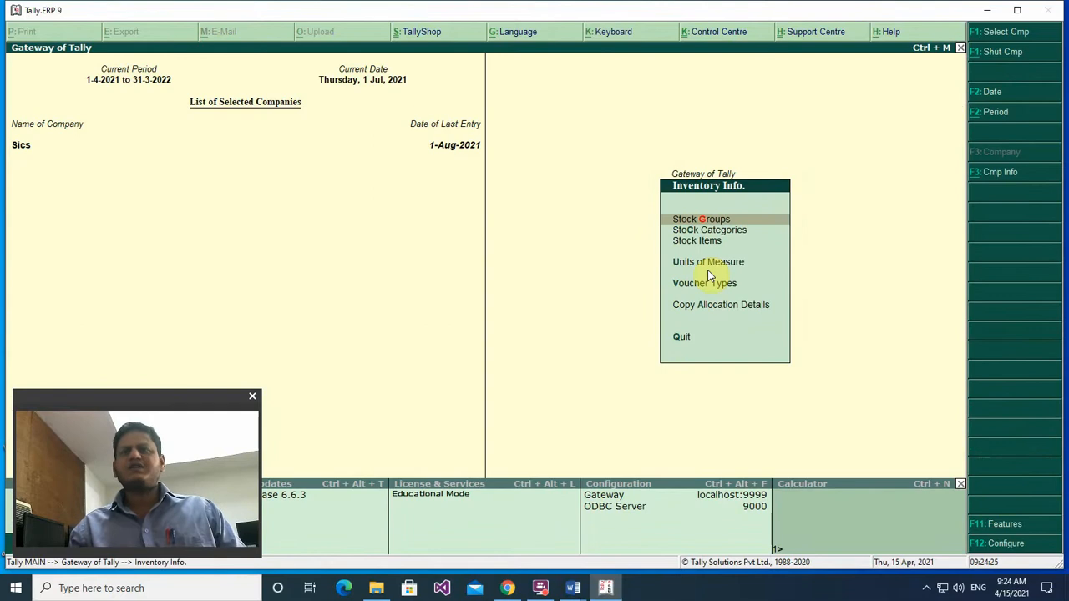
key("Down")
key("Down")
key("Return")
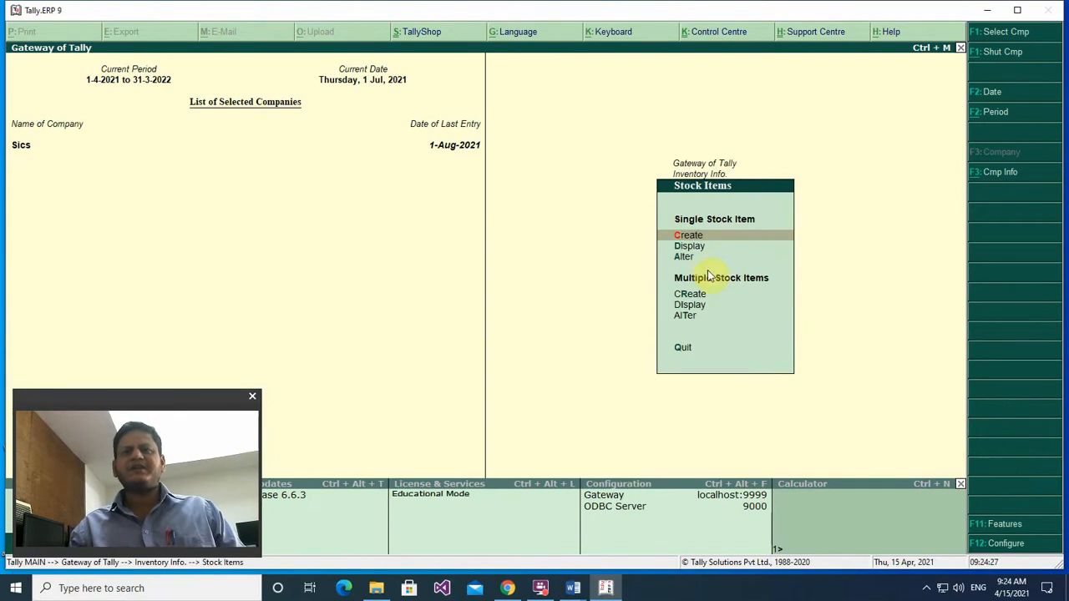
key("Return")
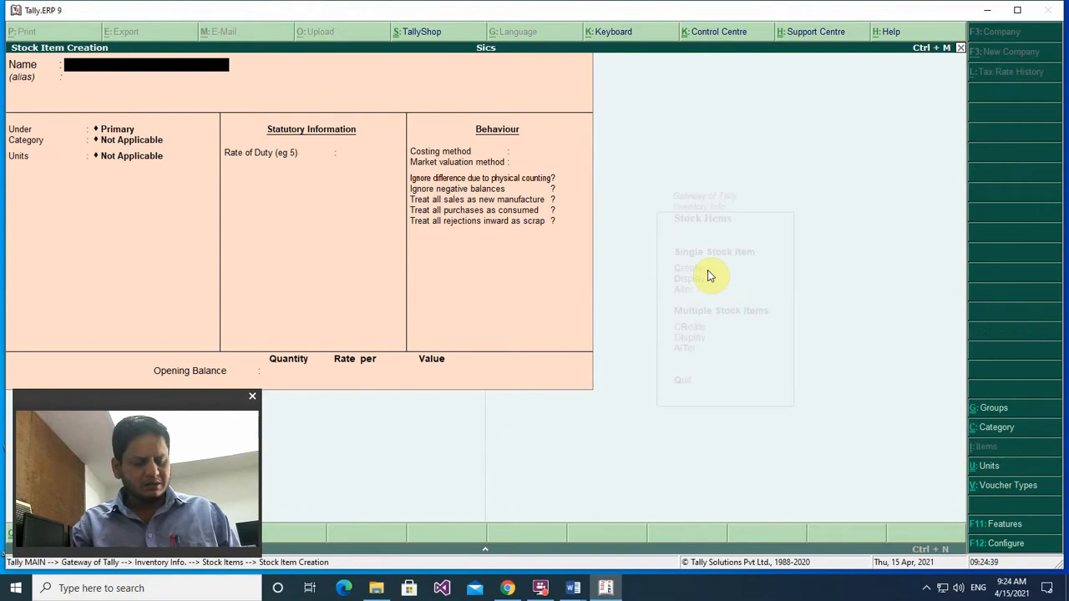
type("AC for")
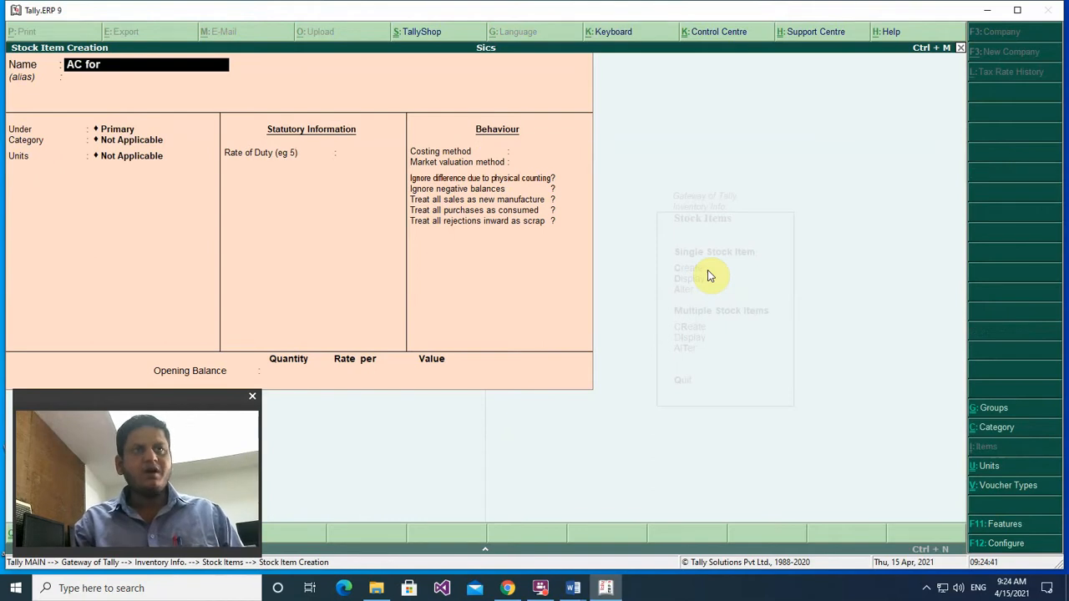
type(" Office")
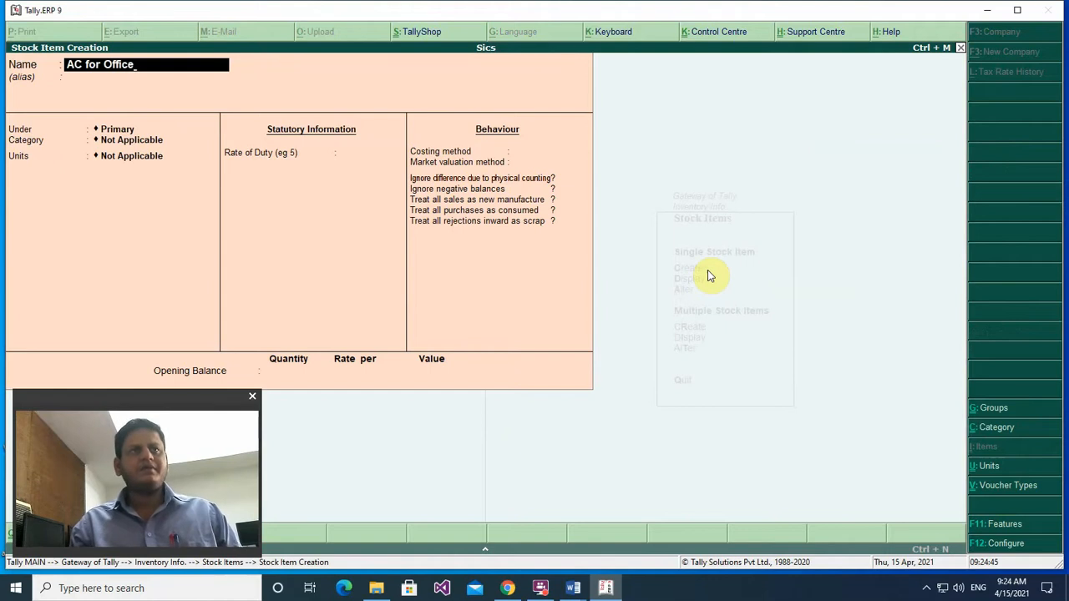
key("Return")
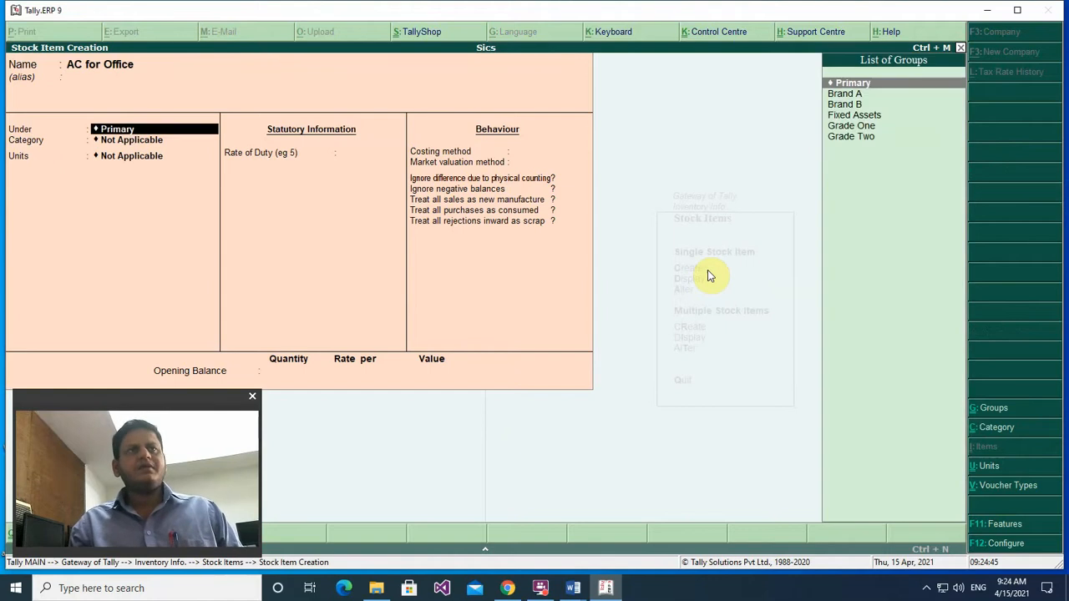
Place the AC for Office item under the Fixed Assets group, with nos as its unit and the default duty rate.
key("Down")
key("Down")
key("Down")
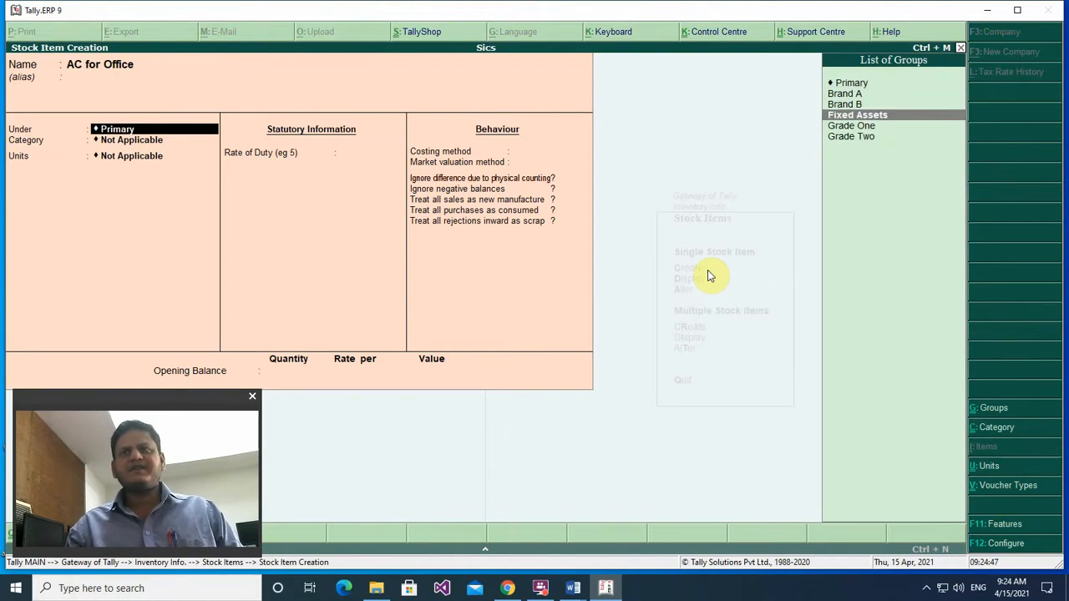
key("Return")
key("Return")
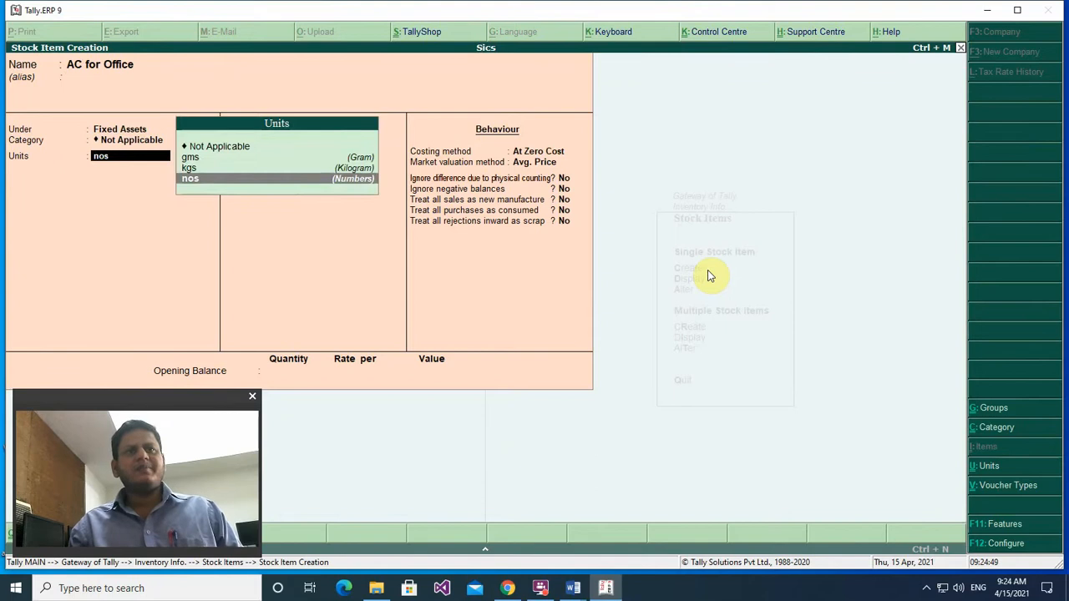
key("Return")
key("Return")
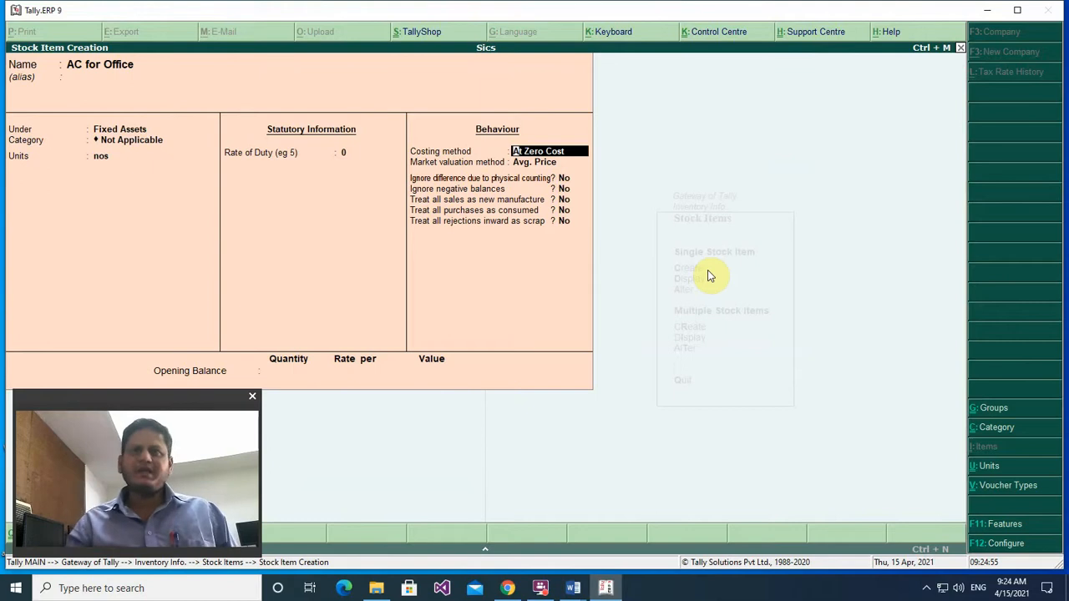
Set the item's costing method to Avg. Cost, keep the remaining defaults, save it, and leave stock item creation.
key("BackSpace")
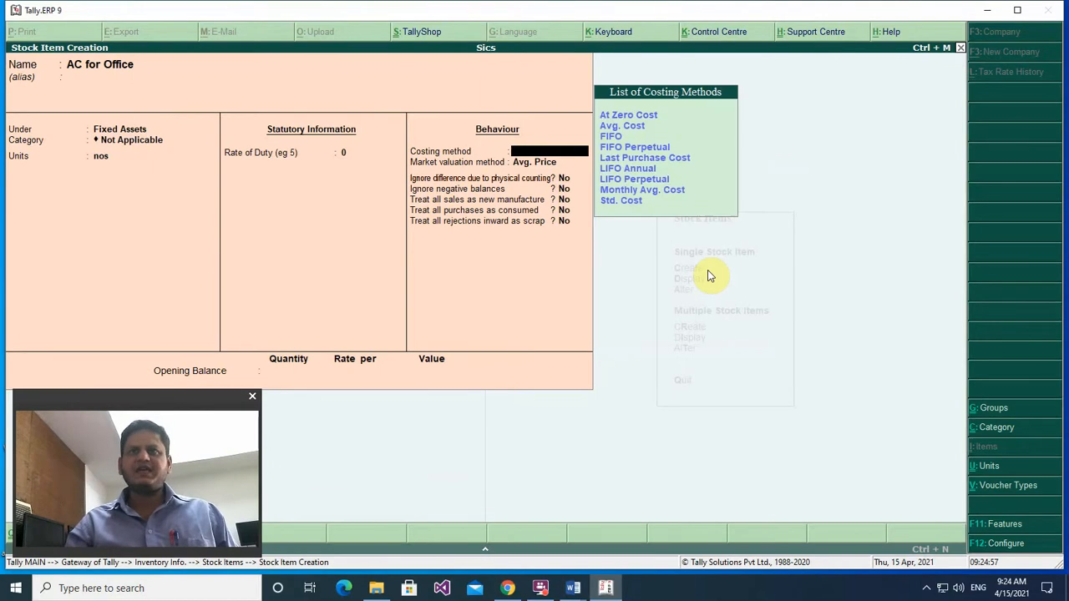
key("Down")
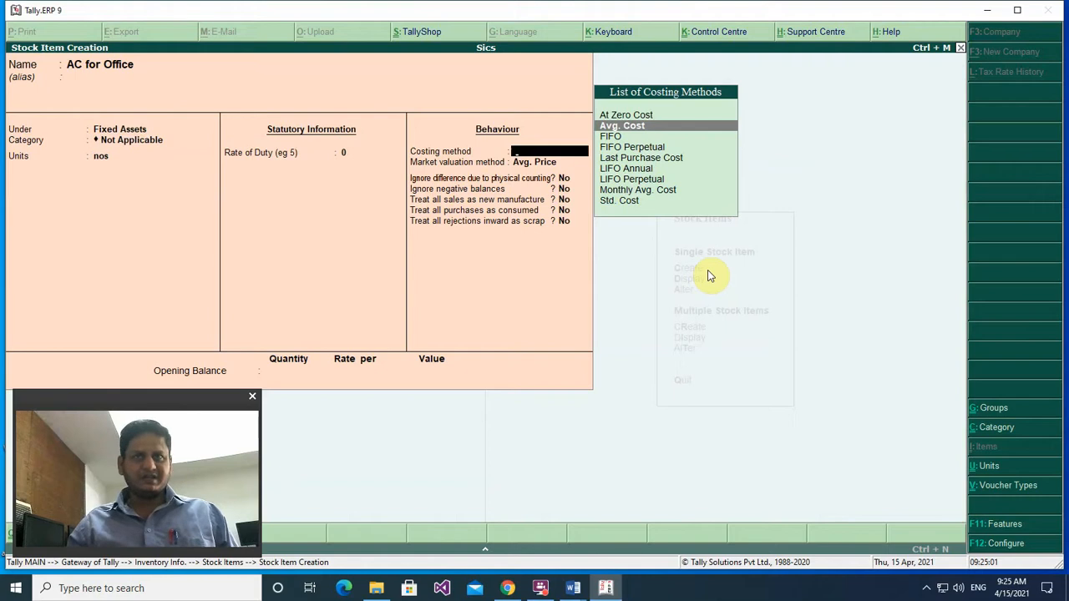
key("Return")
key("Return")
key("Return")
key("Return")
key("Return")
key("Return")
key("Return")
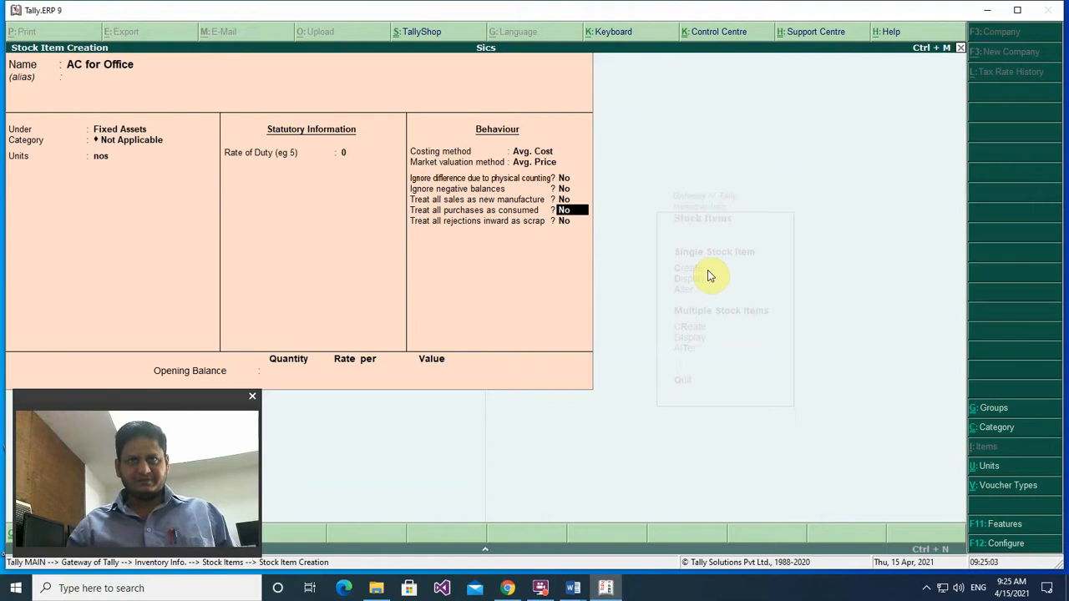
key("Return")
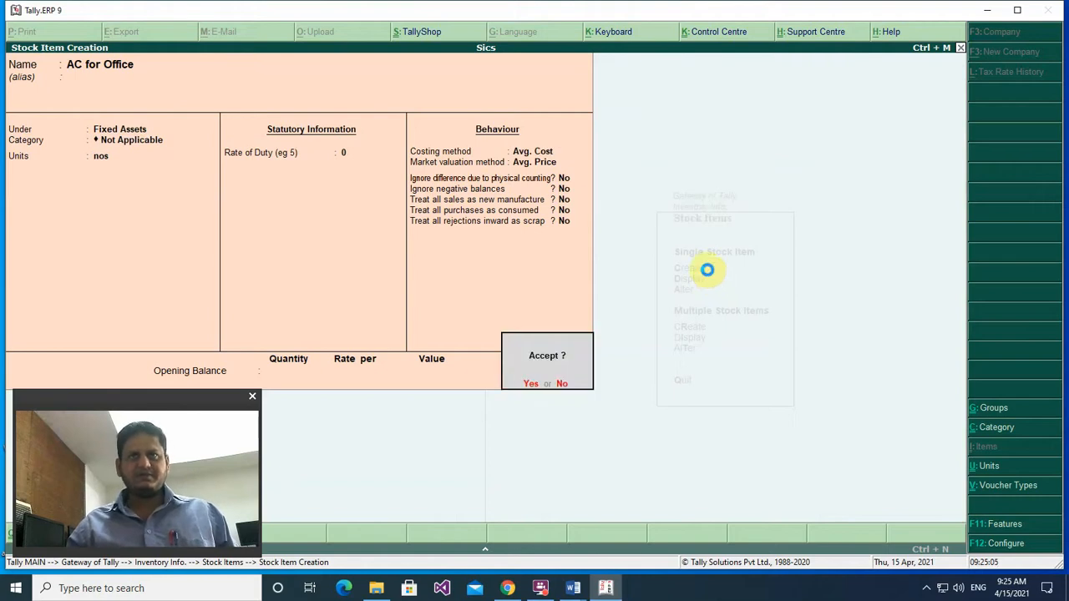
key("Return")
key("Escape")
key("Escape")
key("Escape")
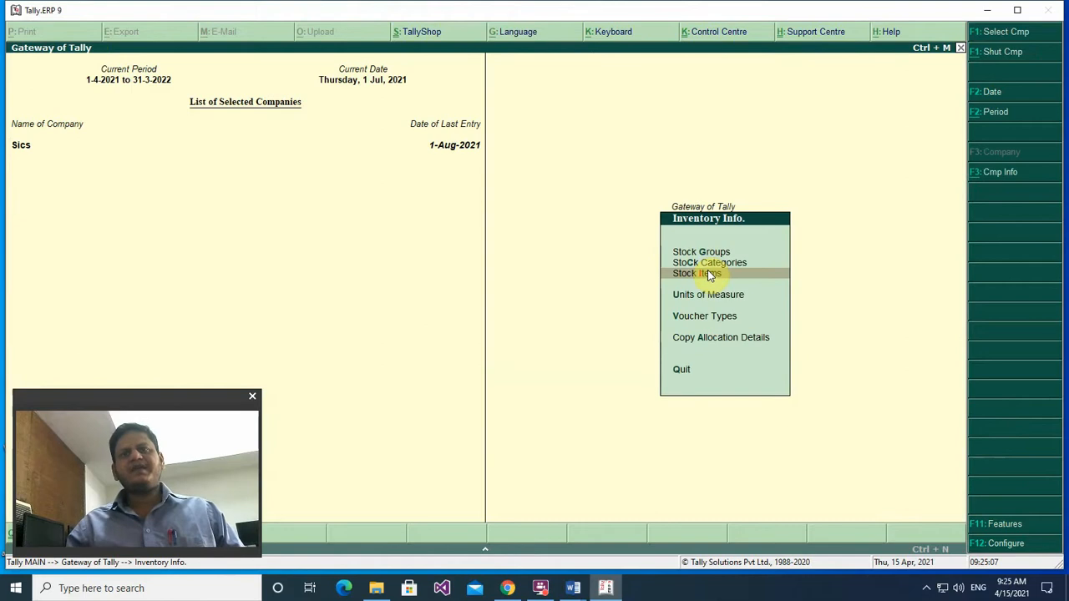
Start a purchase voucher with supplier invoice number 9 dated 1-Jul-2021.
key("Down")
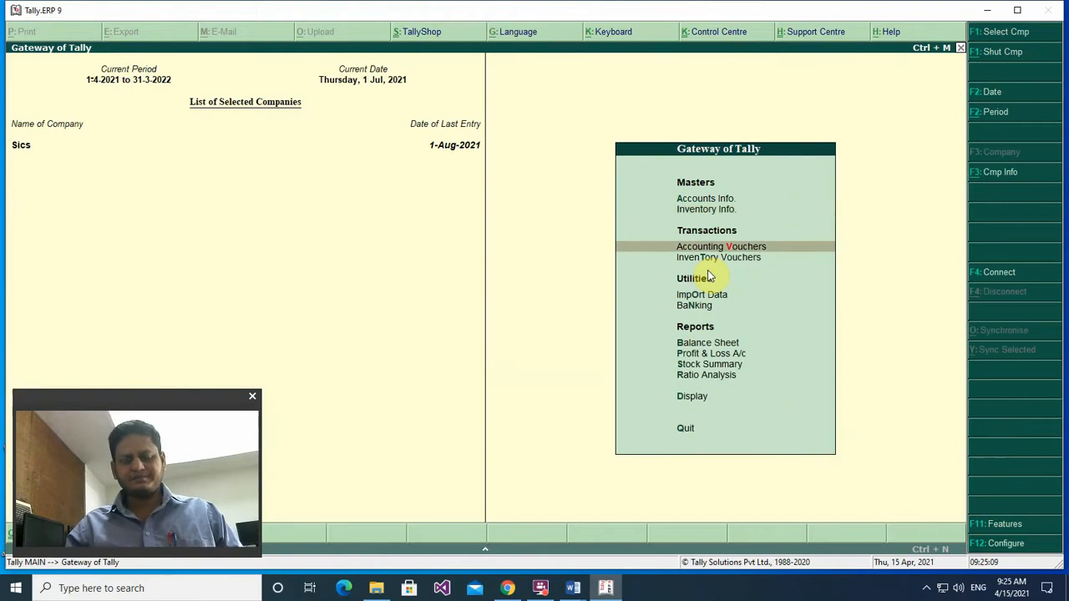
key("Return")
type("9")
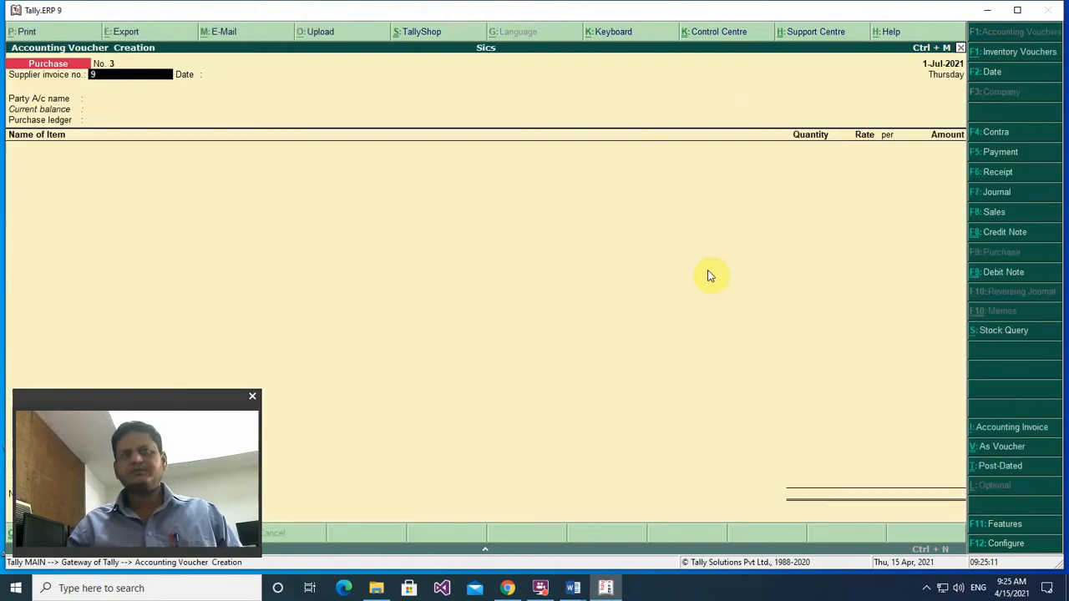
key("Return")
key("Return")
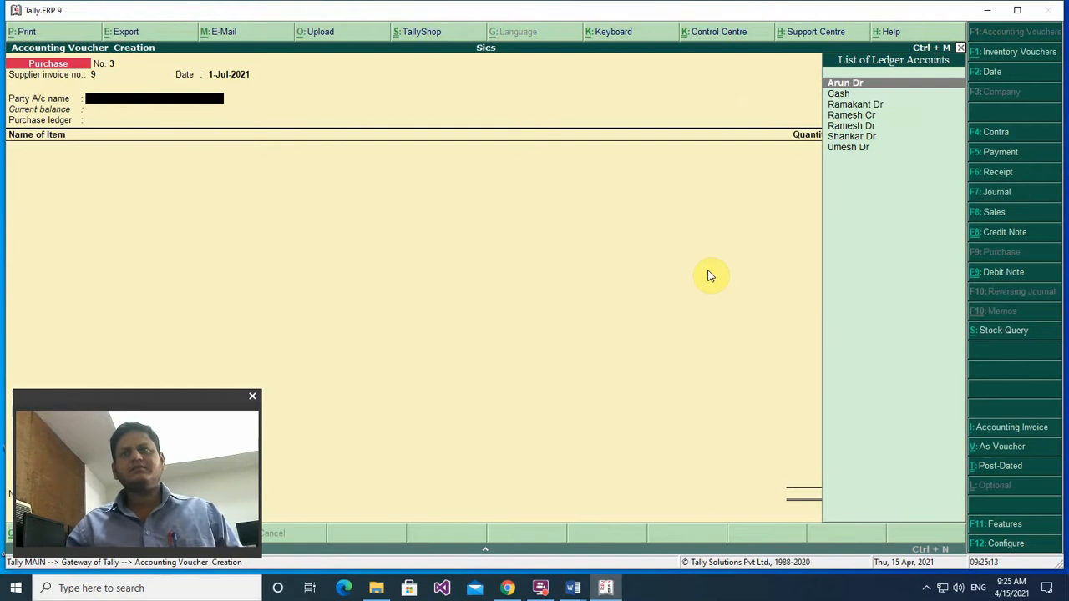
Set Cash as the purchase voucher's party account and Fixed Assets as its purchase ledger, keeping the default supplier details.
key("Down")
key("Return")
key("Return")
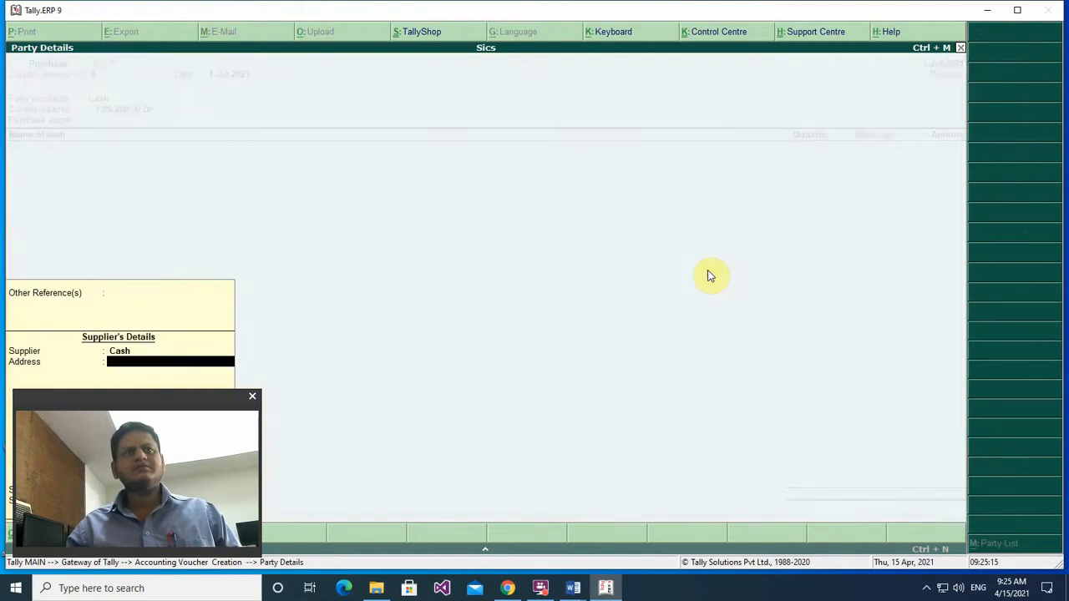
key("Return")
key("Return")
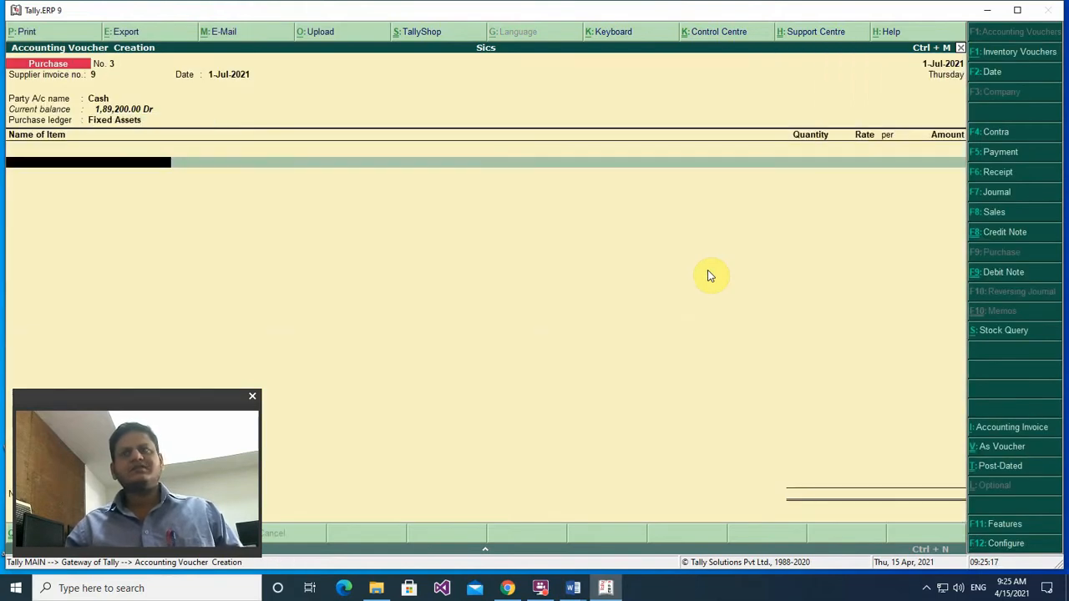
Add the AC for Office item to the voucher with a quantity of 1 nos at a rate of 10,000.
key("Down")
key("Down")
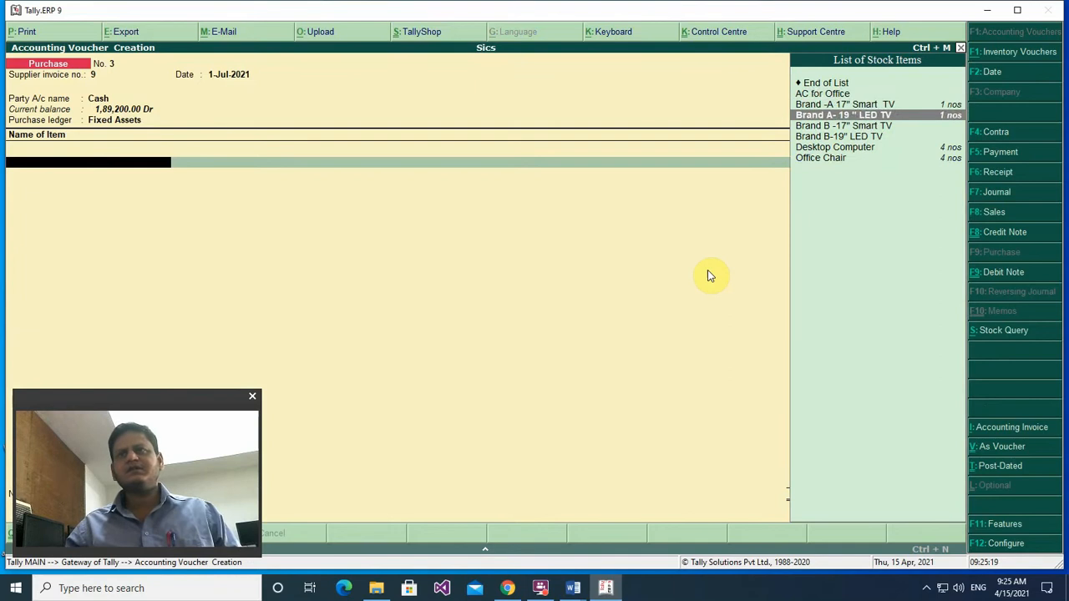
key("Up")
key("Up")
key("Return")
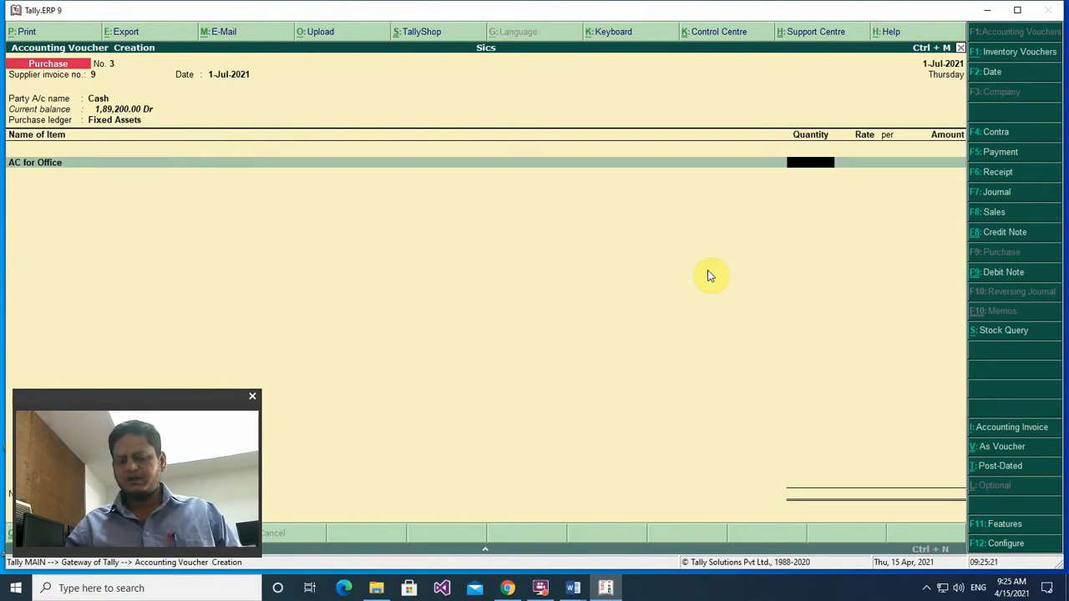
type("1")
key("Return")
type("1")
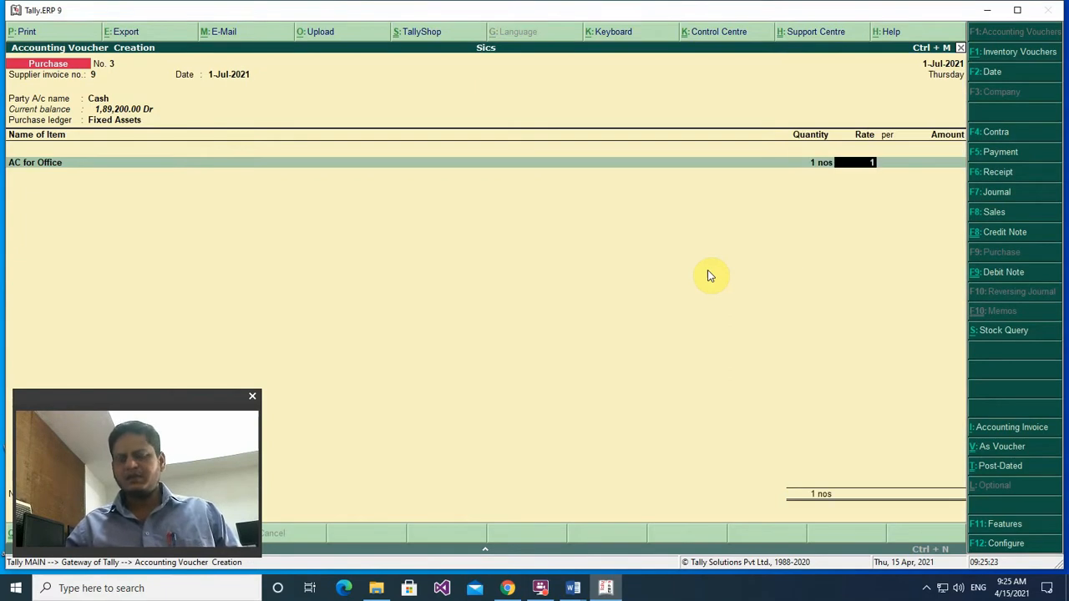
type("0,000")
key("Return")
key("Return")
key("Return")
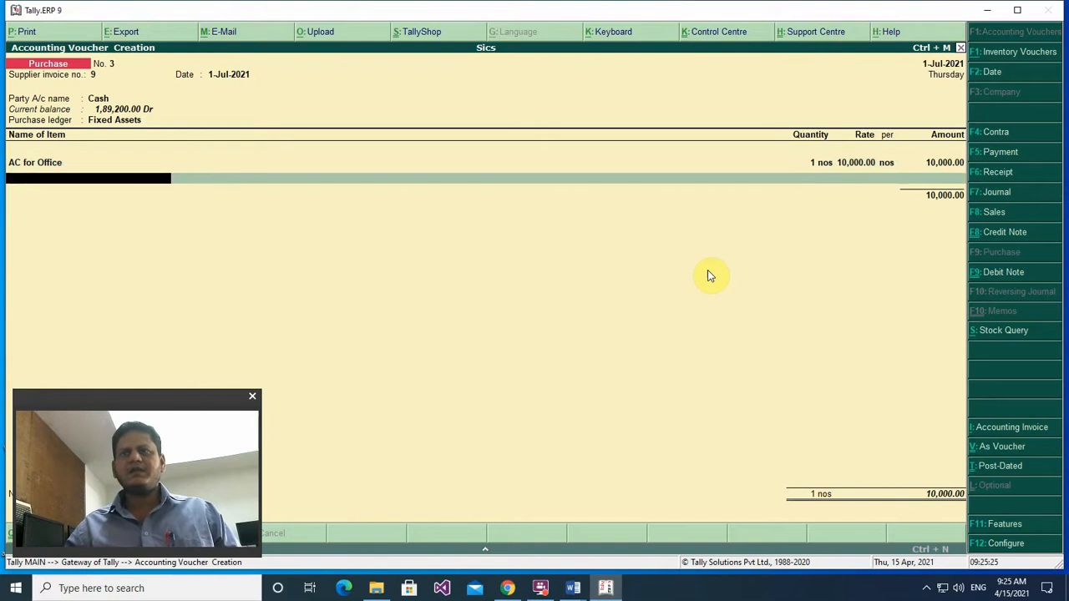
End the item list, accept the purchase voucher without a narration, and leave voucher entry.
key("Return")
key("Return")
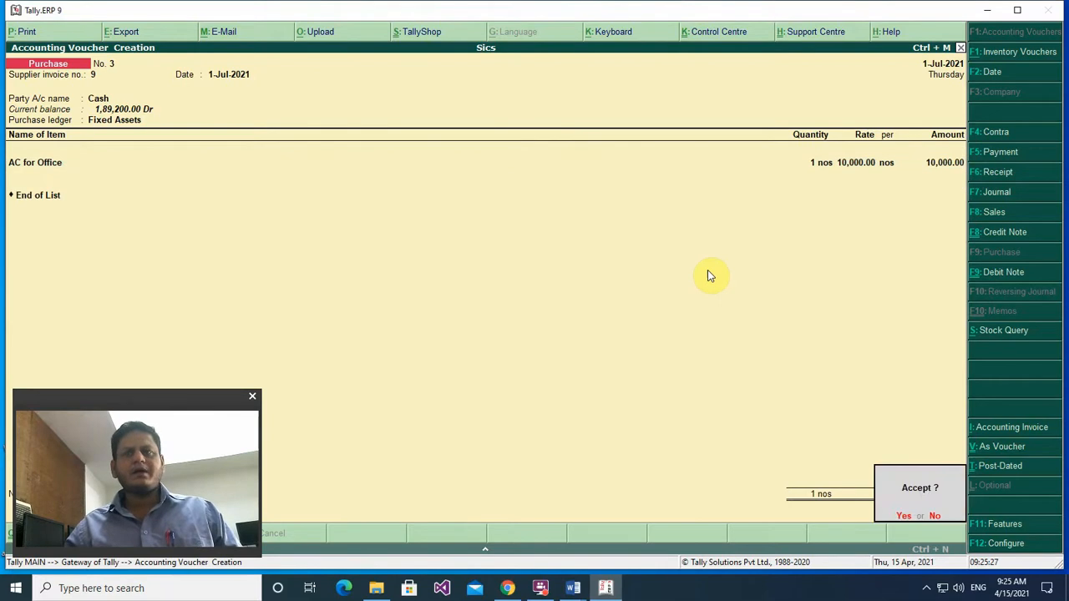
key("Return")
key("Escape")
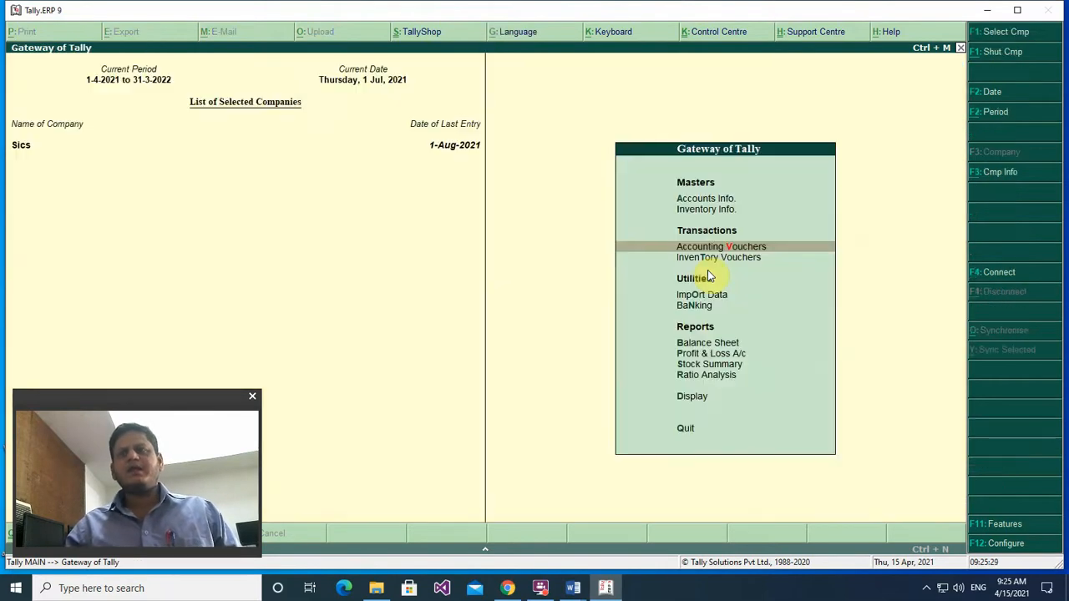
Open the balance sheet and check the monthly summary of the Fixed Assets ledger.
key("b")
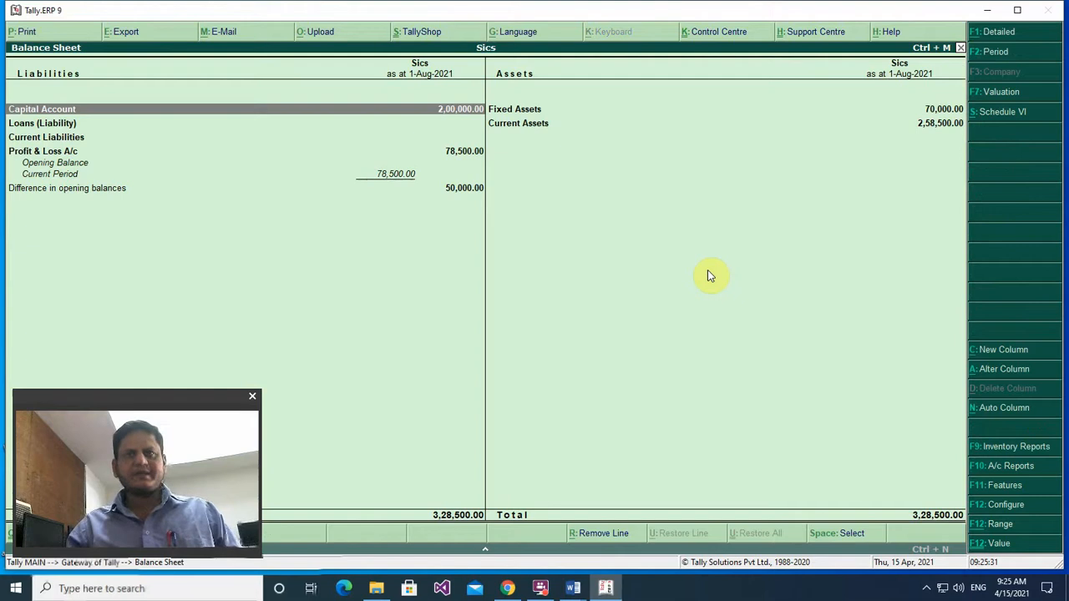
key("Right")
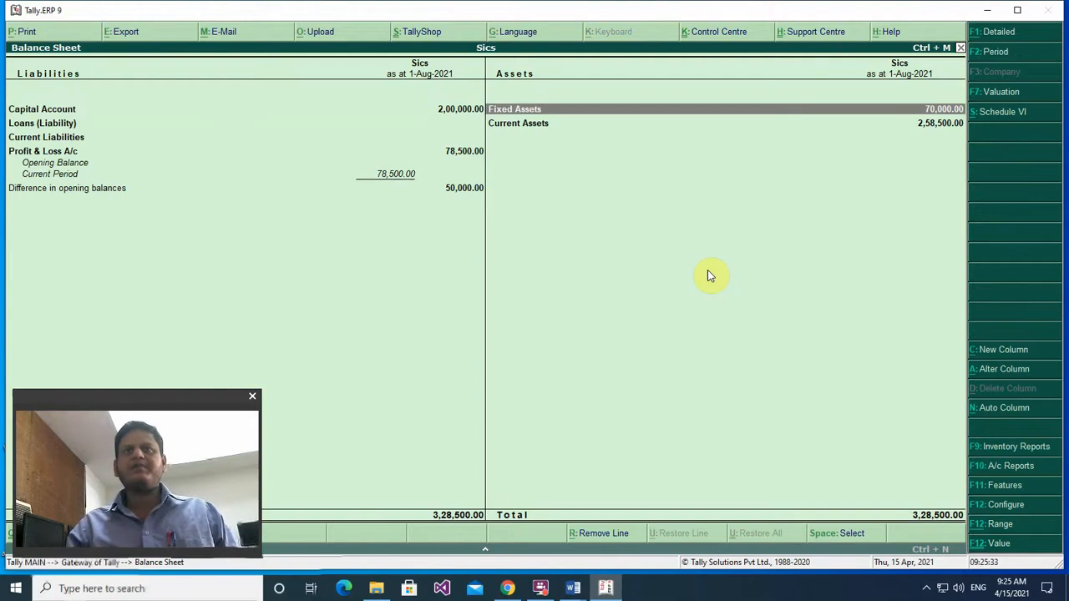
key("Return")
key("Return")
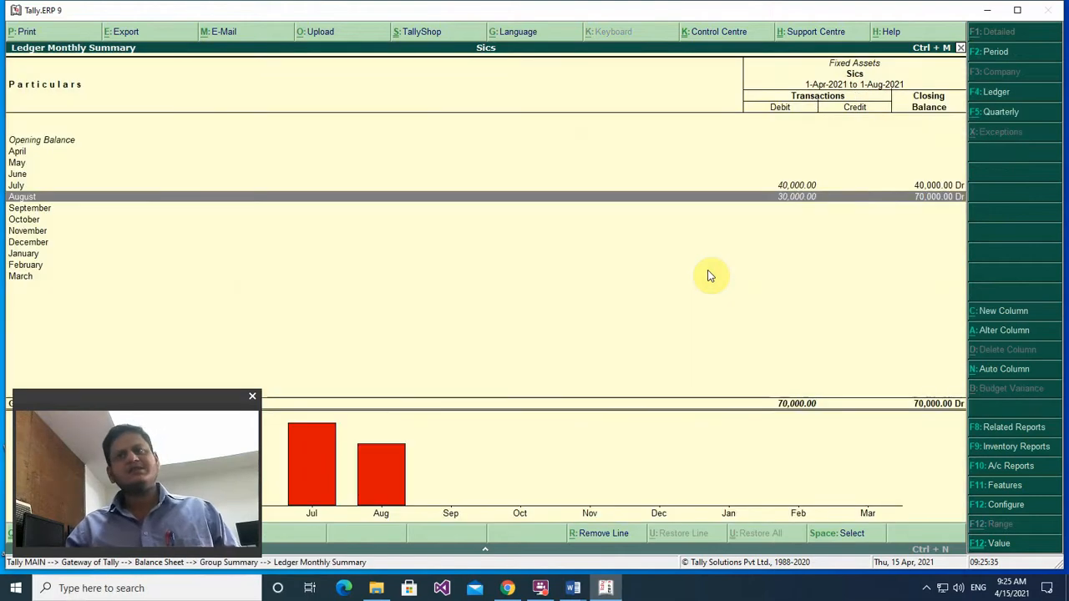
key("Escape")
key("Escape")
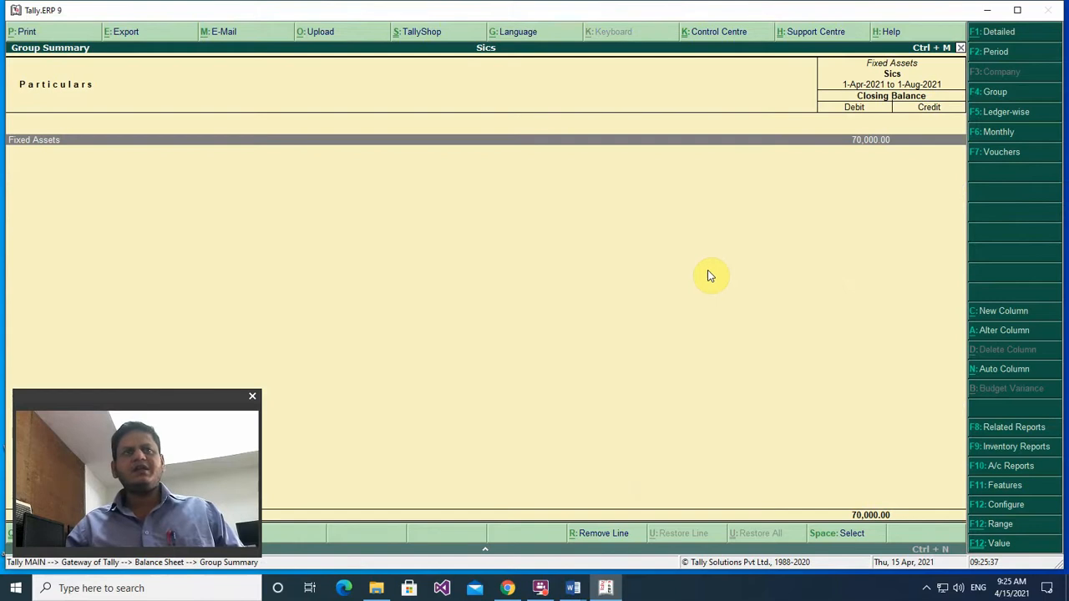
Drill into closing stock under Current Assets and check the monthly summary of AC for Office in the Fixed Assets stock group.
key("Down")
key("Return")
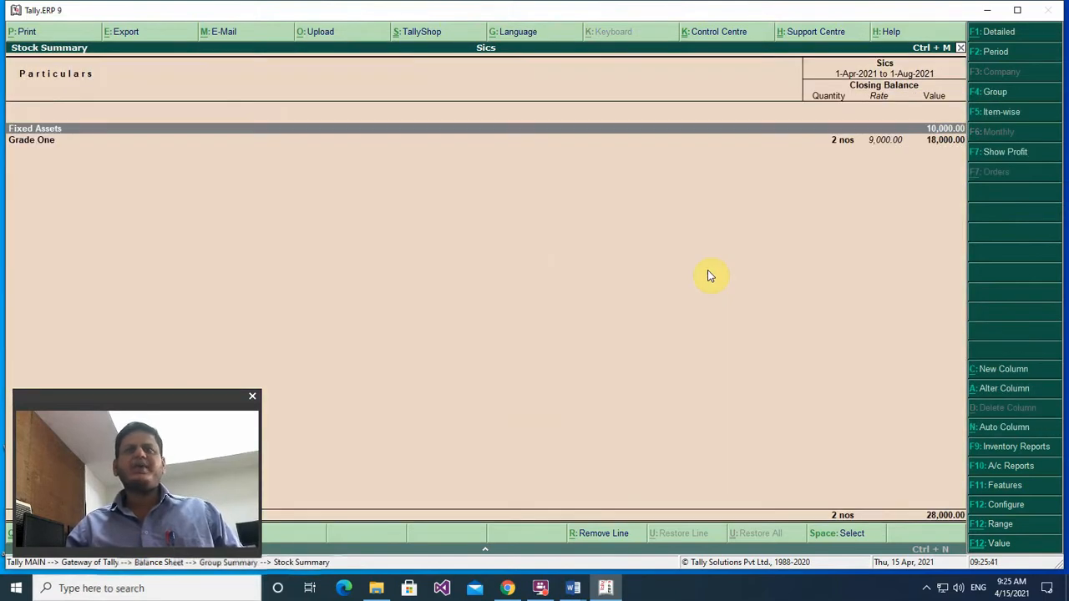
key("Down")
key("Up")
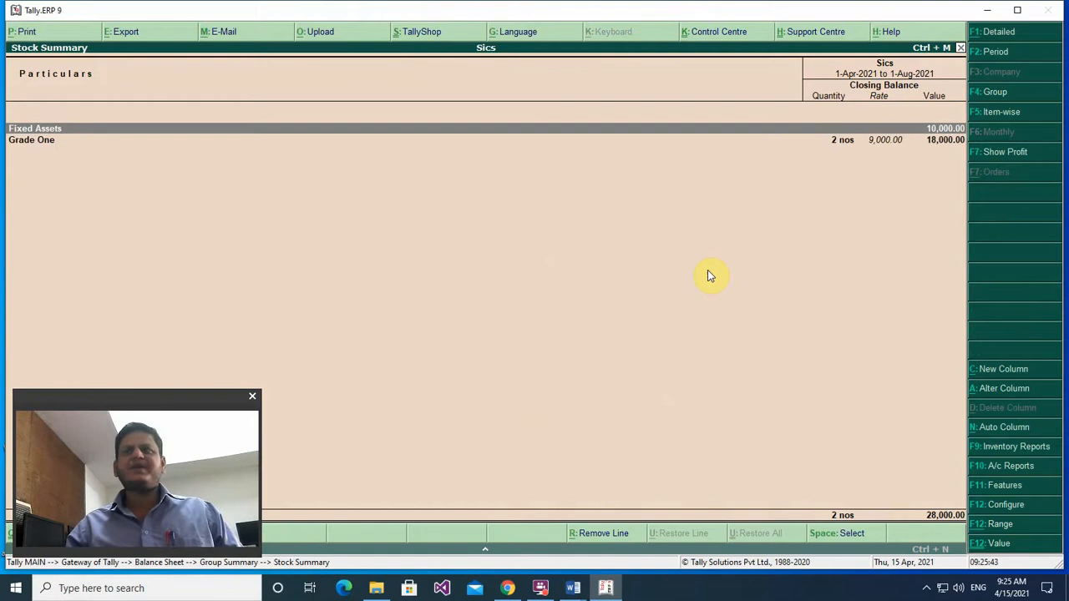
key("Return")
key("Return")
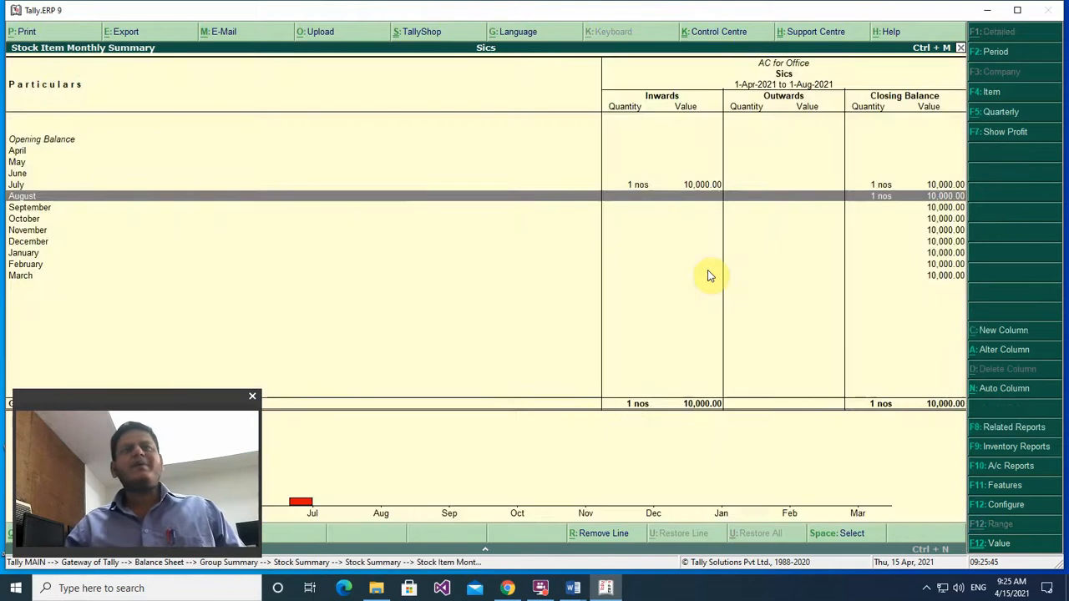
key("Escape")
key("Escape")
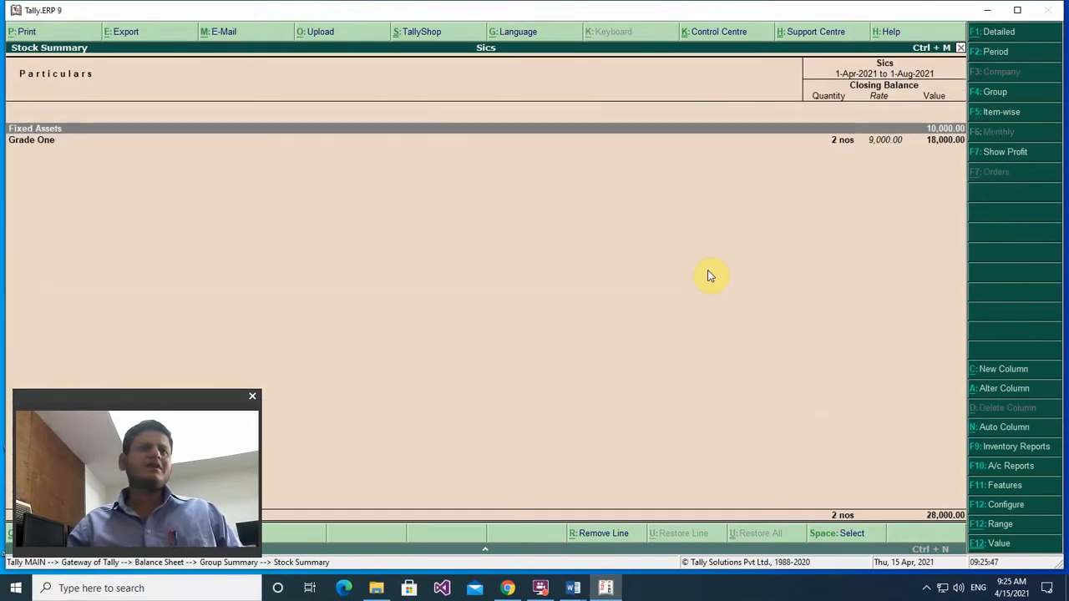
key("Escape")
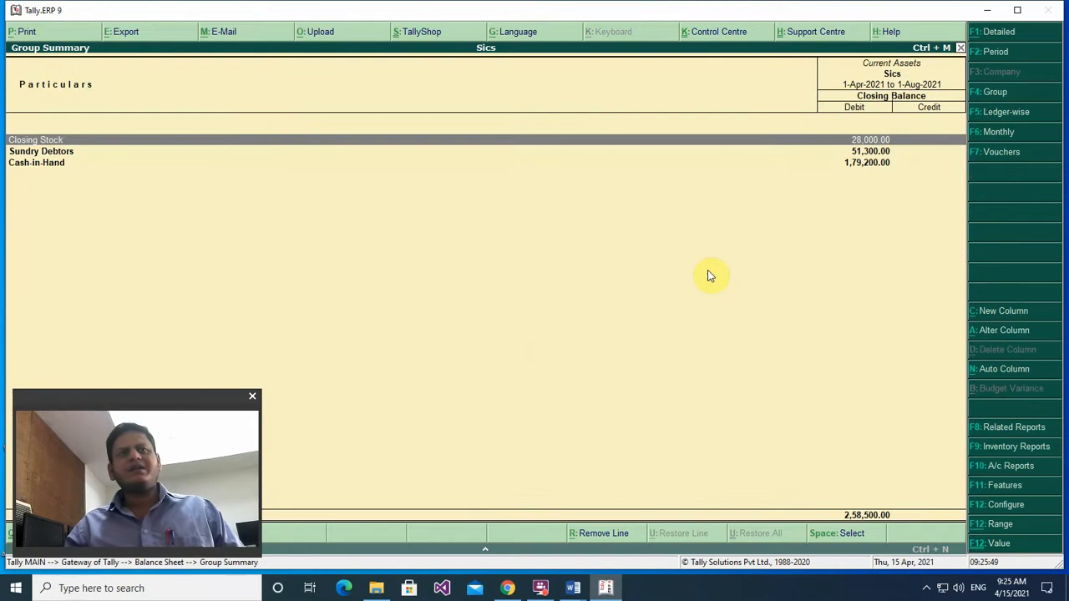
Compare the closing stock values of the items in the Fixed Assets stock group, then leave the balance sheet.
key("Return")
key("Return")
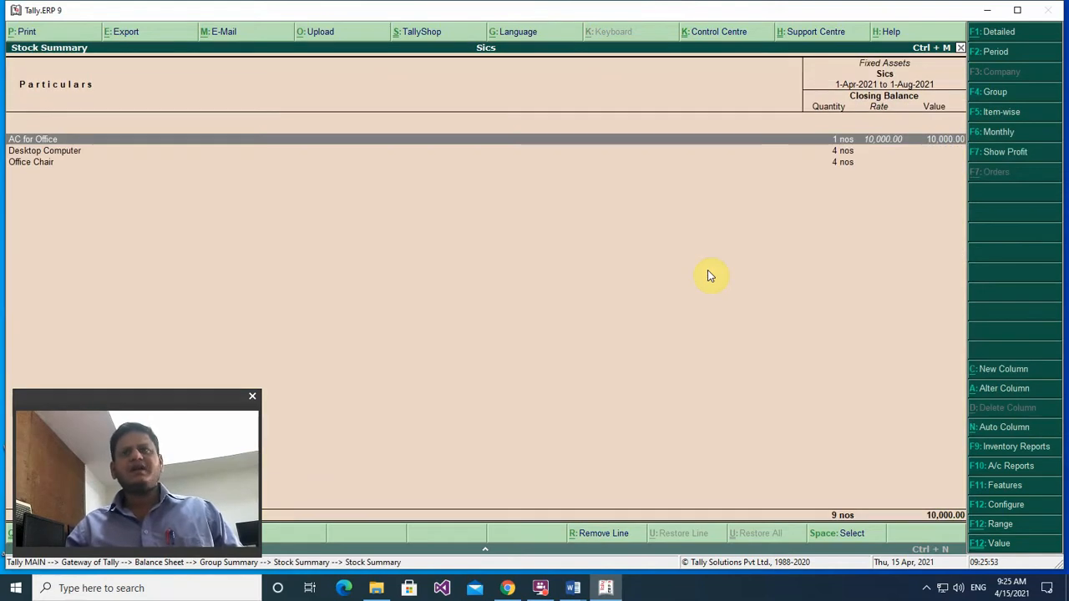
key("Down")
key("Down")
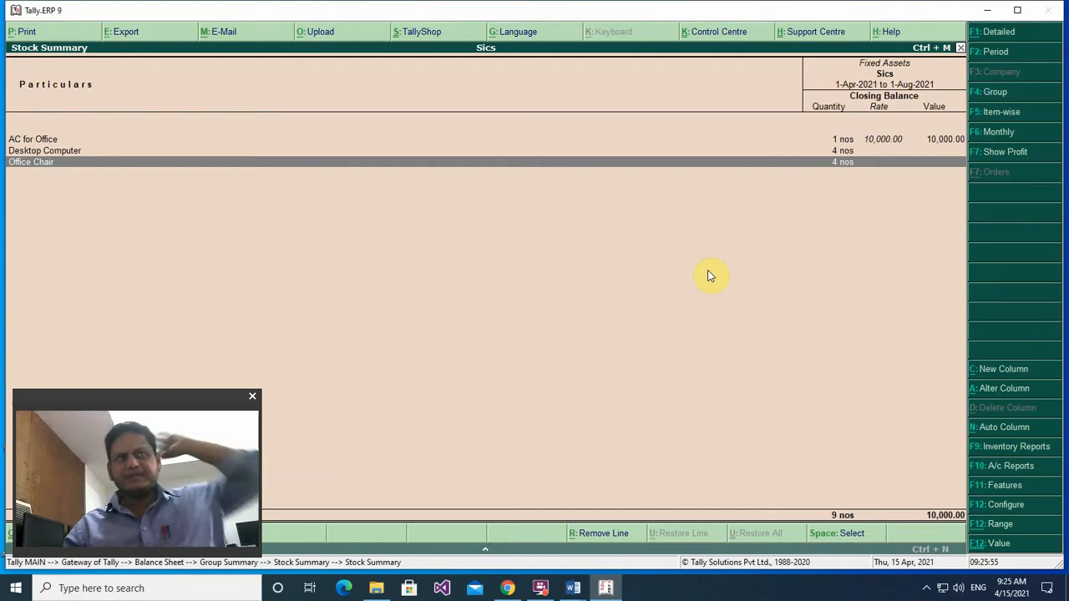
key("Up")
key("Up")
key("Down")
key("Down")
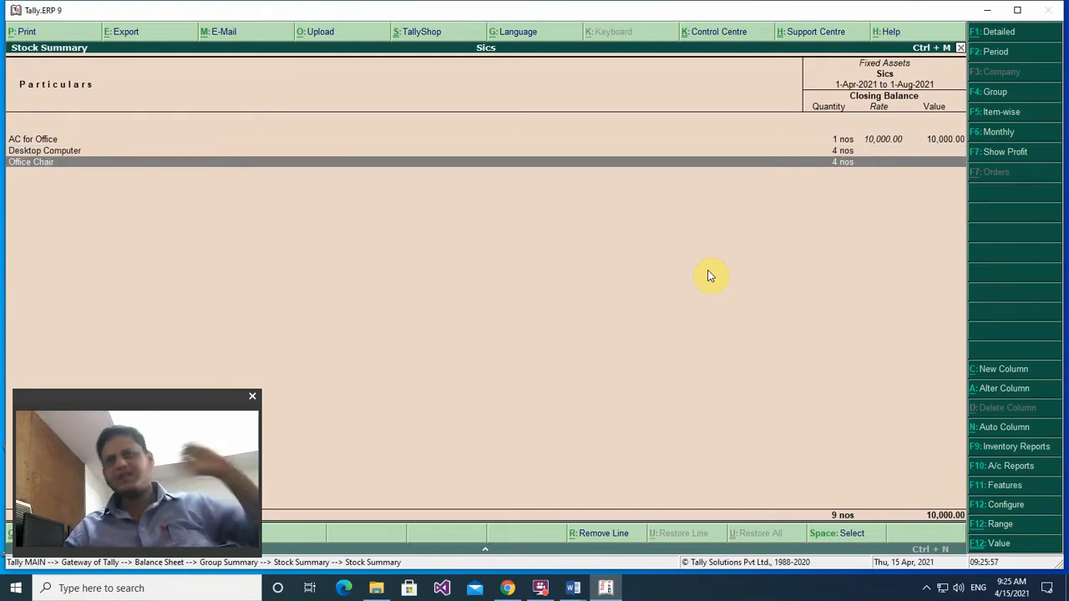
key("Up")
key("Up")
key("Down")
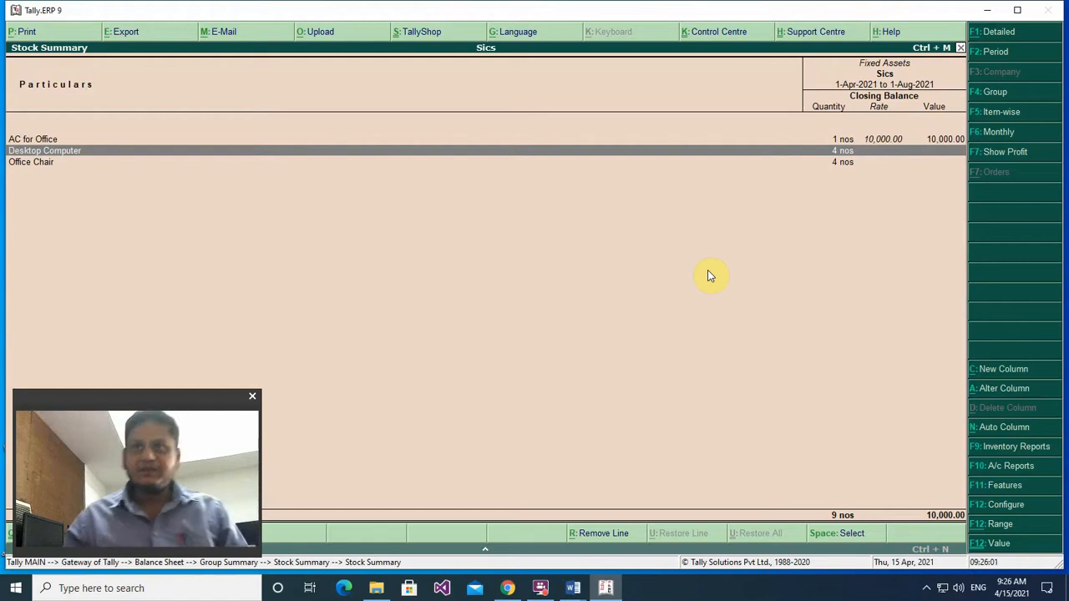
key("Down")
key("Up")
key("Up")
key("Down")
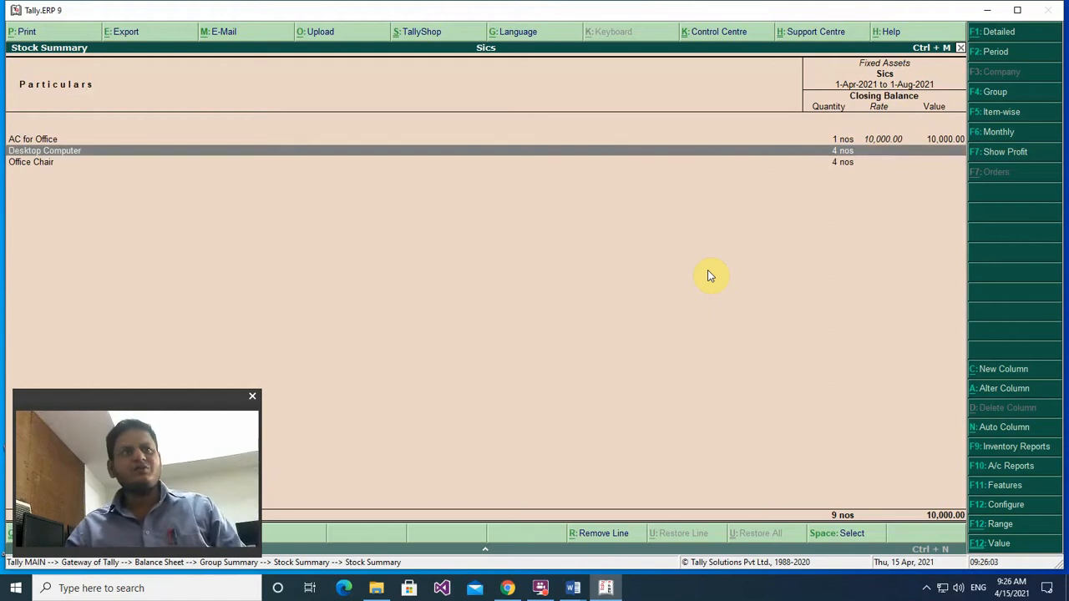
key("Down")
key("Up")
key("Up")
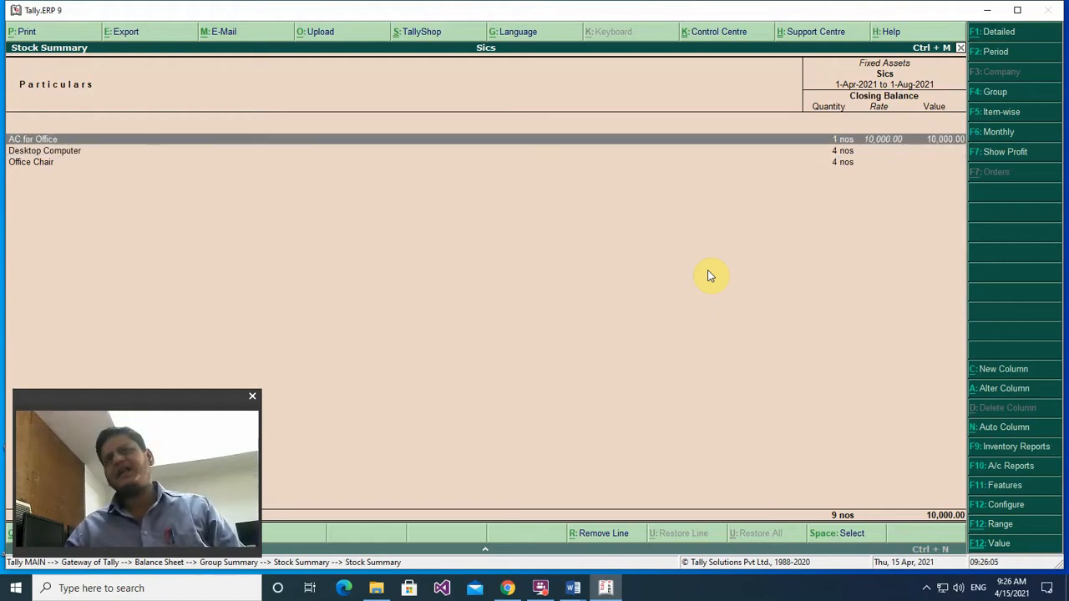
key("Escape")
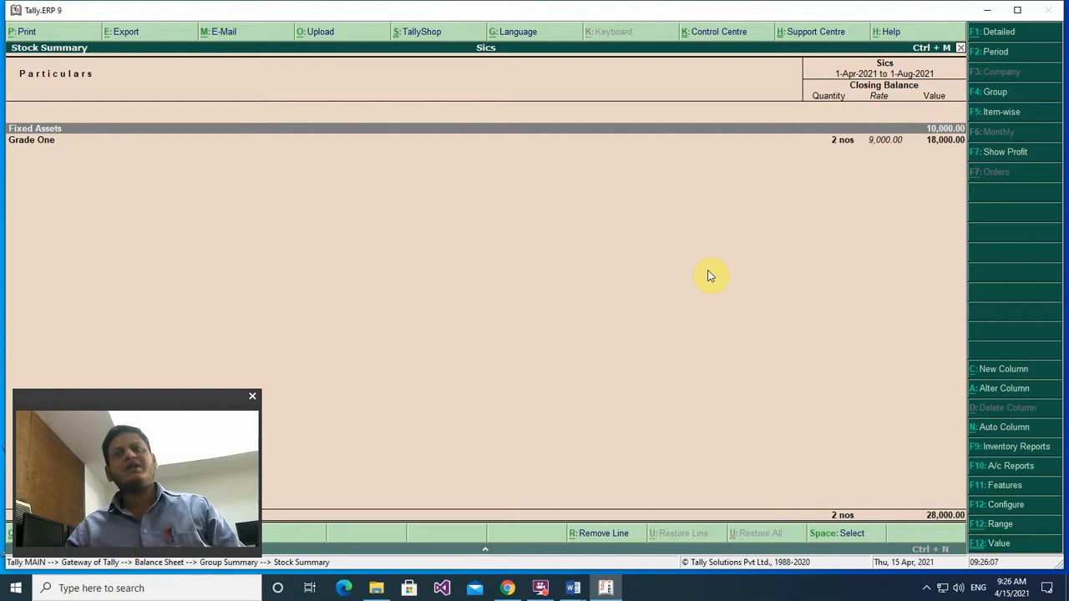
key("Return")
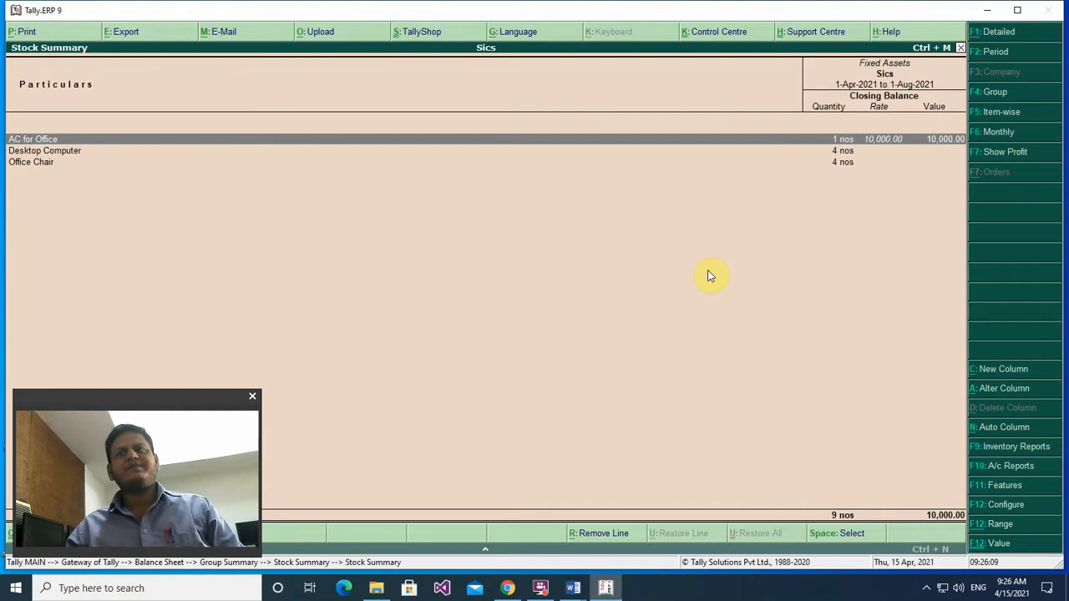
key("Escape")
key("Escape")
key("Escape")
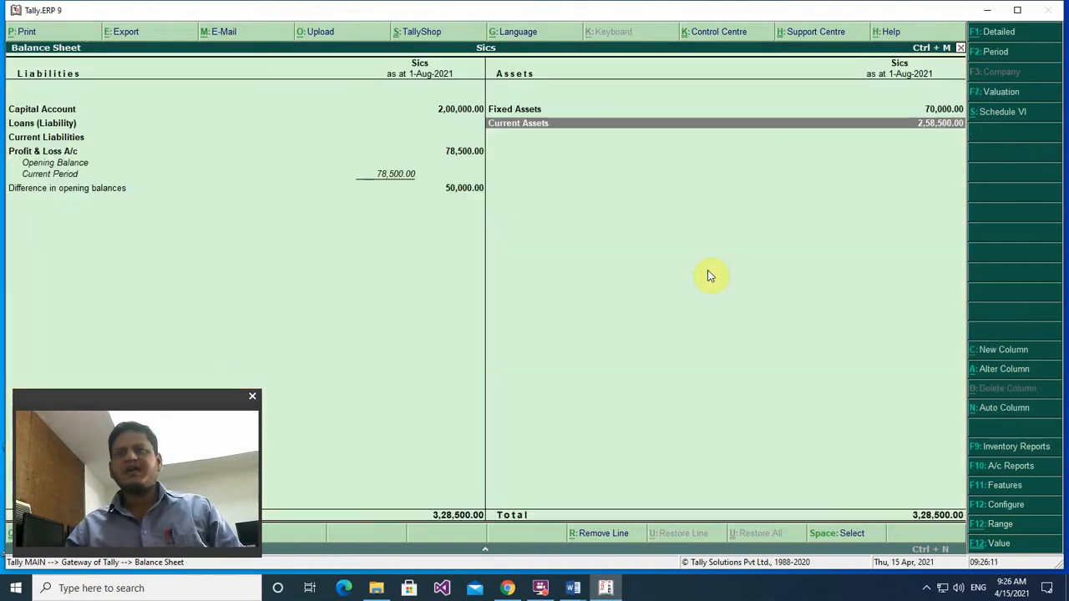
key("Escape")
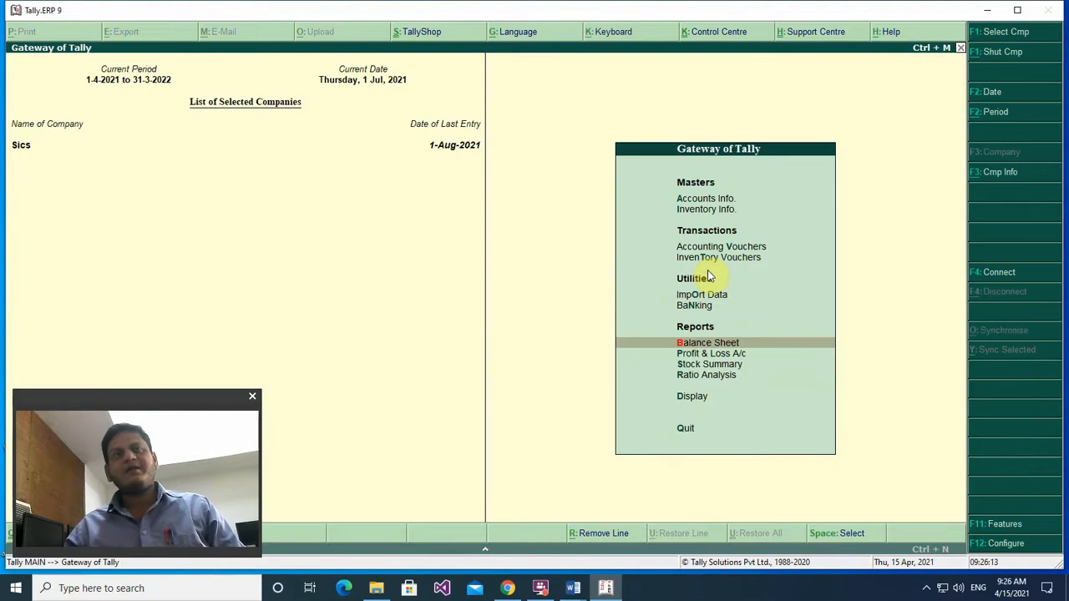
Open the alteration list for single stock items in the inventory masters.
key("Up")
key("Up")
key("Up")
key("Up")
key("Up")
key("Return")
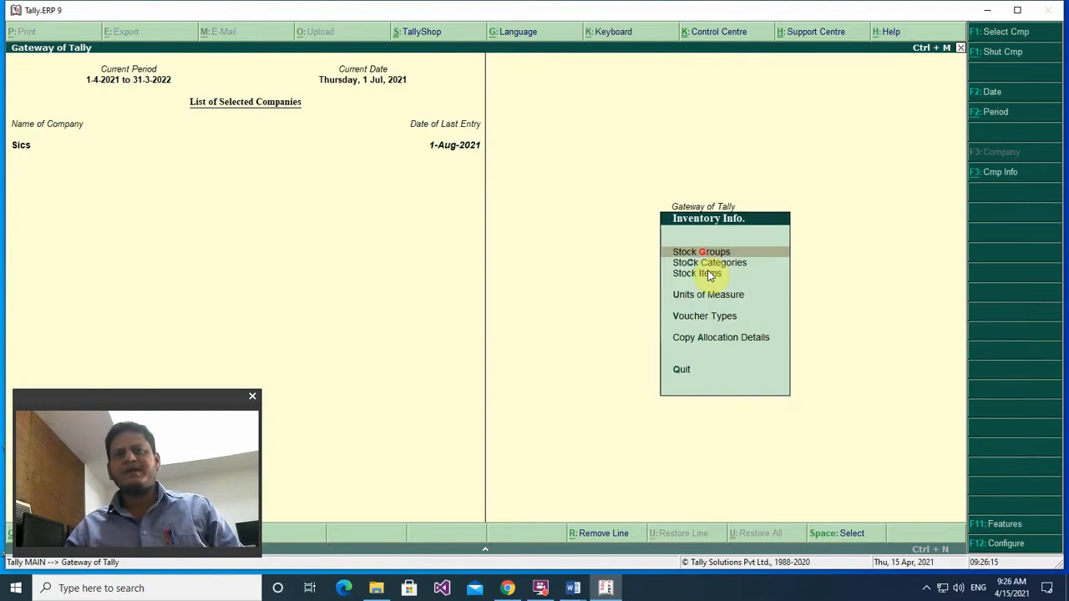
key("Down")
key("Down")
key("Return")
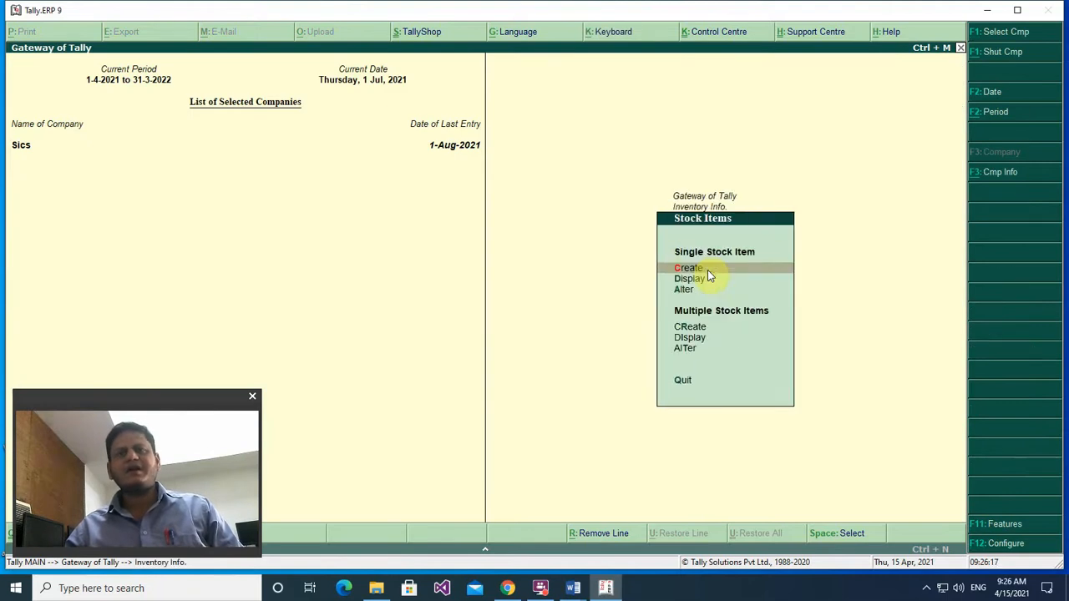
key("Down")
key("Down")
key("Return")
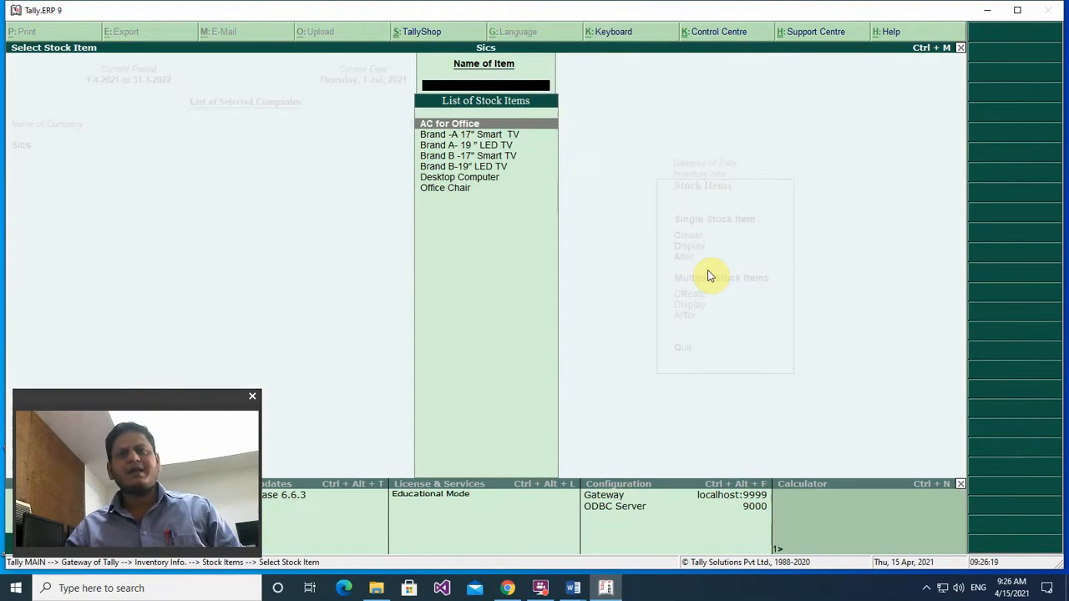
Open AC for Office for alteration and set its costing method to At Zero Cost.
key("Down")
key("Down")
key("Down")
key("Up")
key("Up")
key("Up")
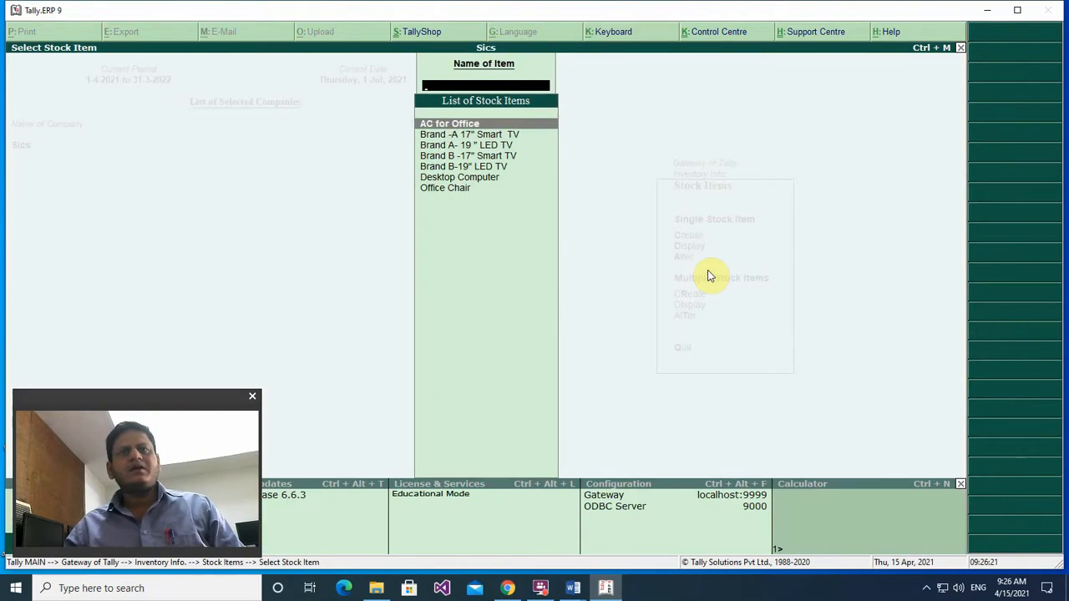
key("Return")
key("Return")
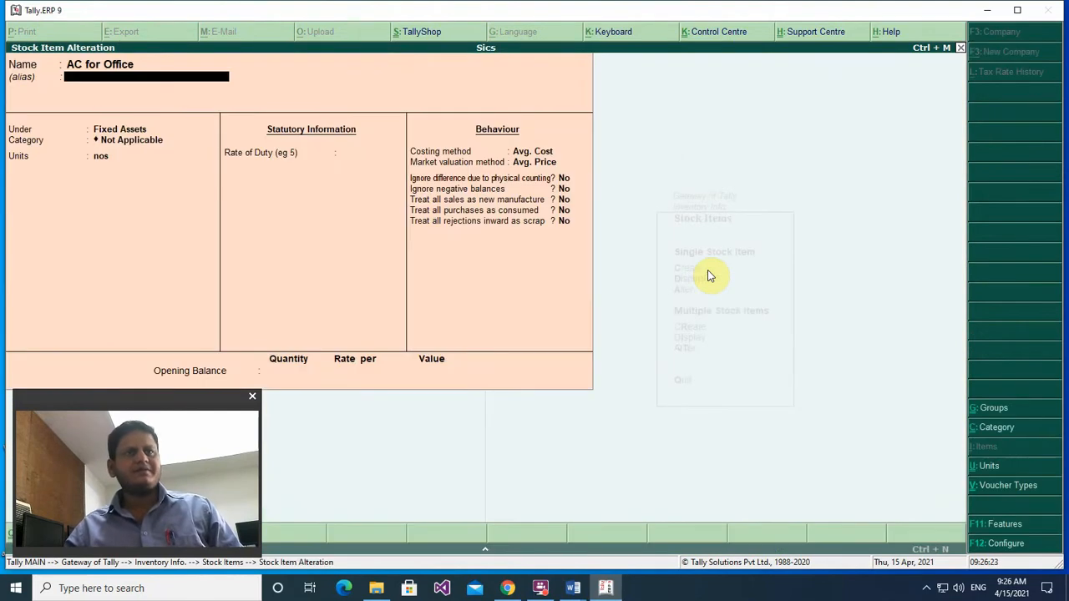
key("Return")
key("Return")
key("Return")
key("Return")
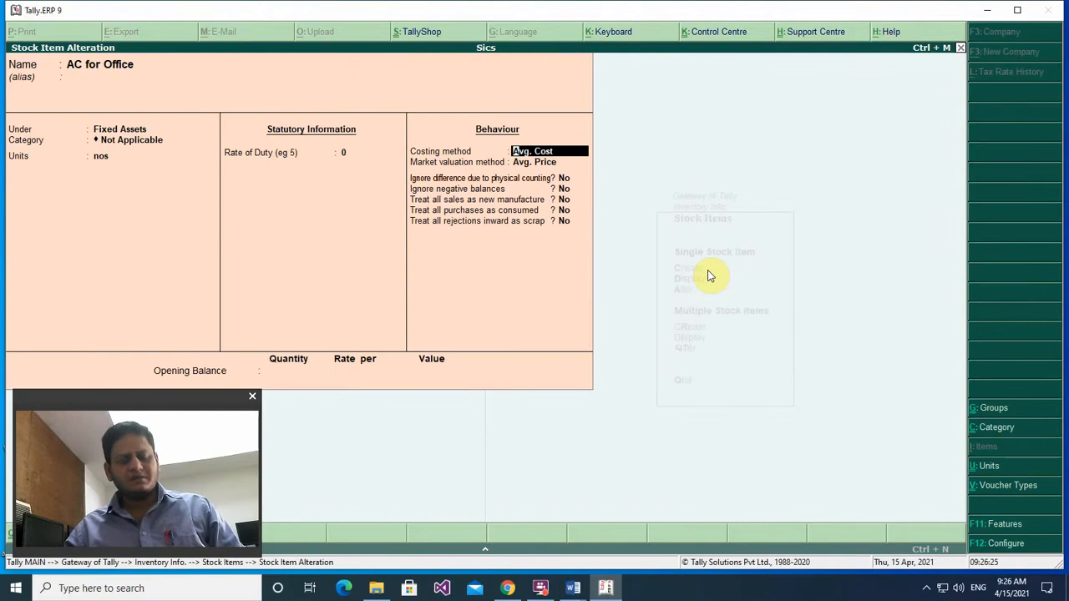
key("Up")
key("Return")
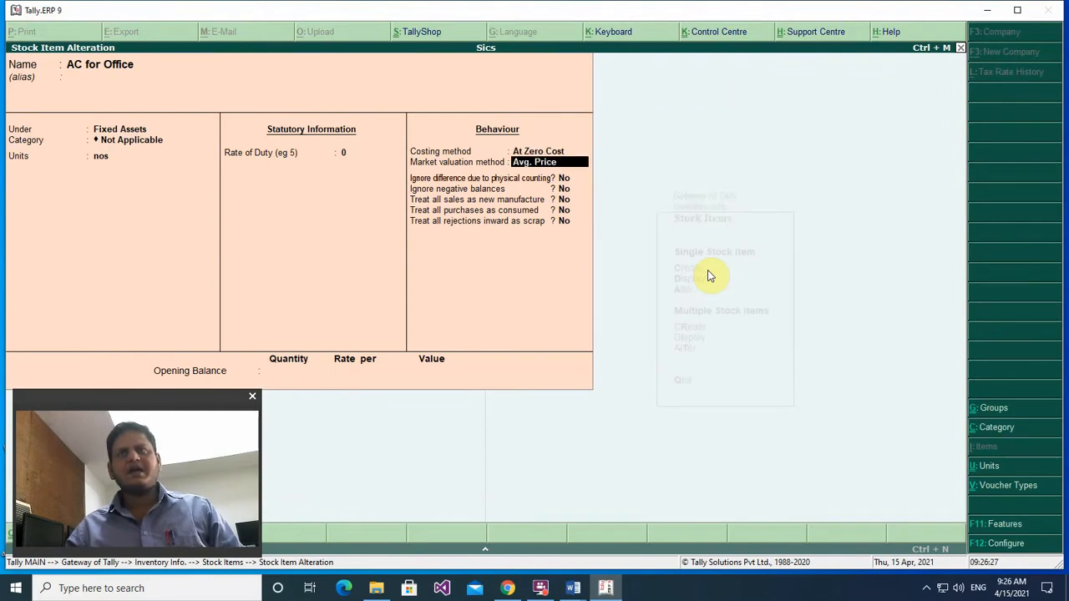
Keep the remaining settings of AC for Office, save the stock item alteration and return to the Gateway of Tally.
key("Return")
key("Return")
key("Return")
key("Return")
key("Return")
key("Return")
key("Return")
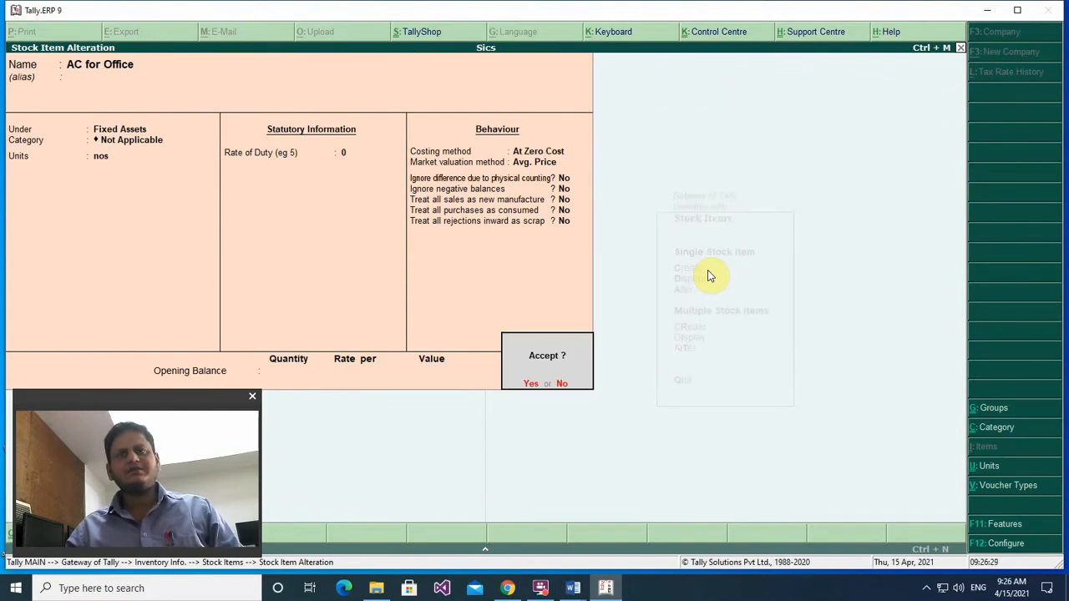
key("Return")
key("Escape")
key("Escape")
key("Escape")
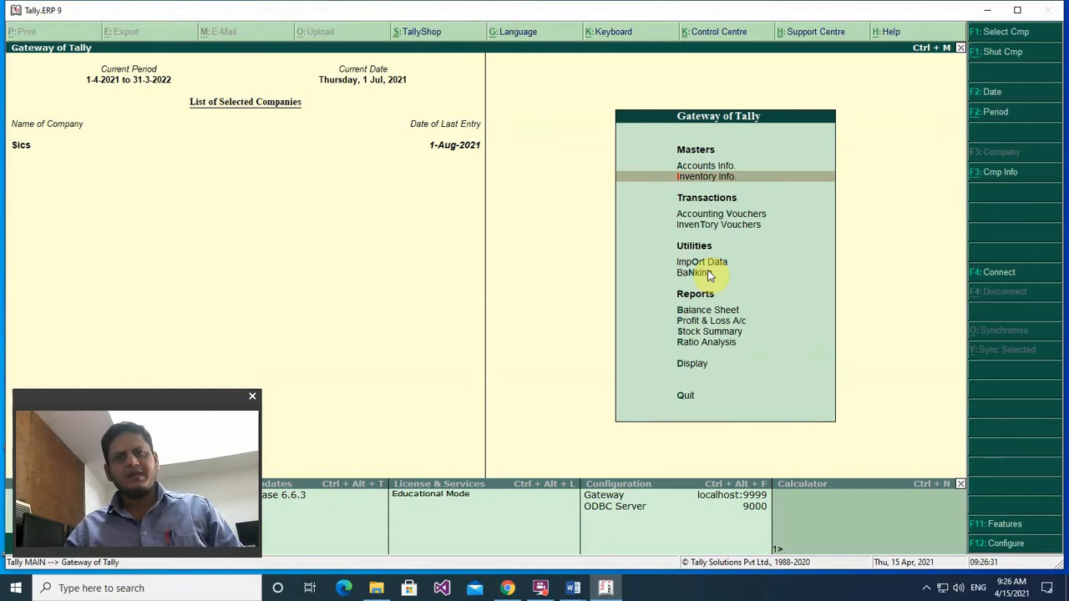
Check closing stock under Current Assets in the balance sheet down to the items of Grade One, then leave the report.
key("b")
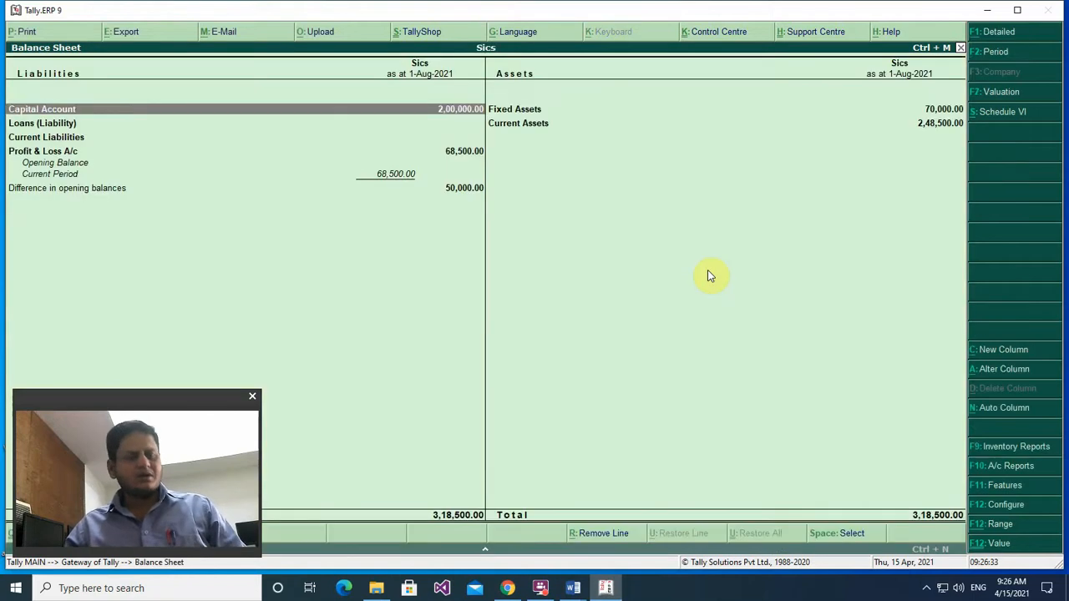
key("Right")
key("Down")
key("Return")
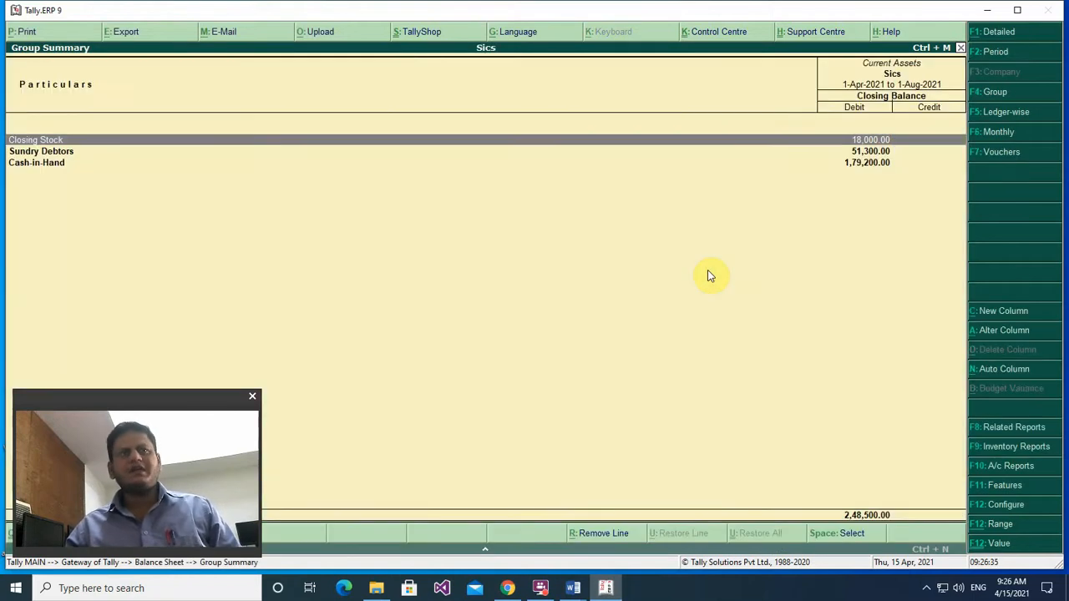
key("Return")
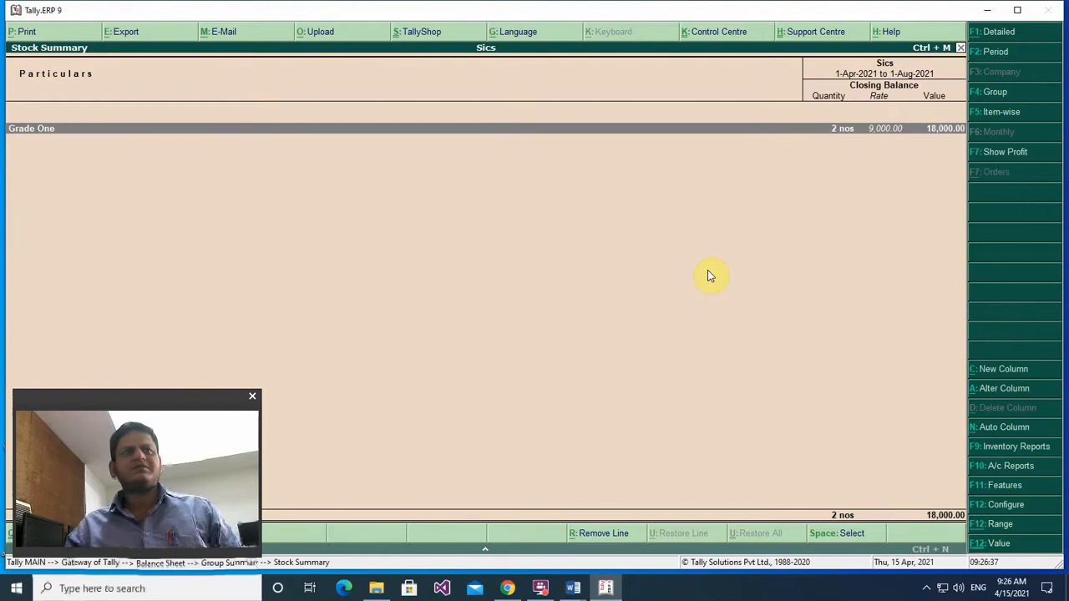
key("Return")
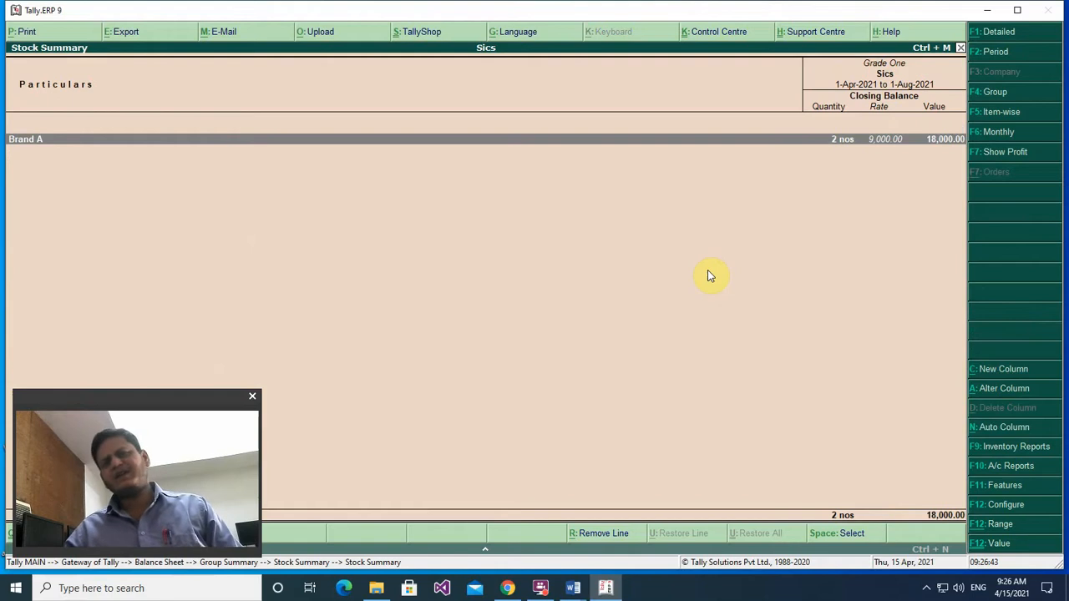
key("Escape")
key("Escape")
key("Escape")
key("Escape")
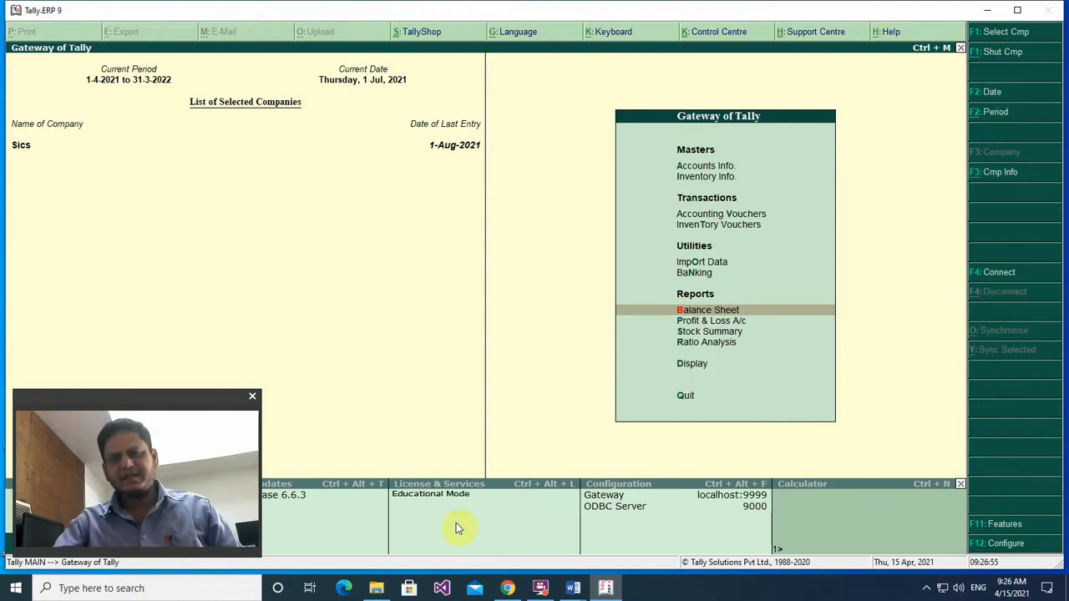
Switch to Word and look through the topics in the Journal Entry Question and Tophic document, including the interest calculation pages.
left_click(582, 591)
left_click(594, 538)
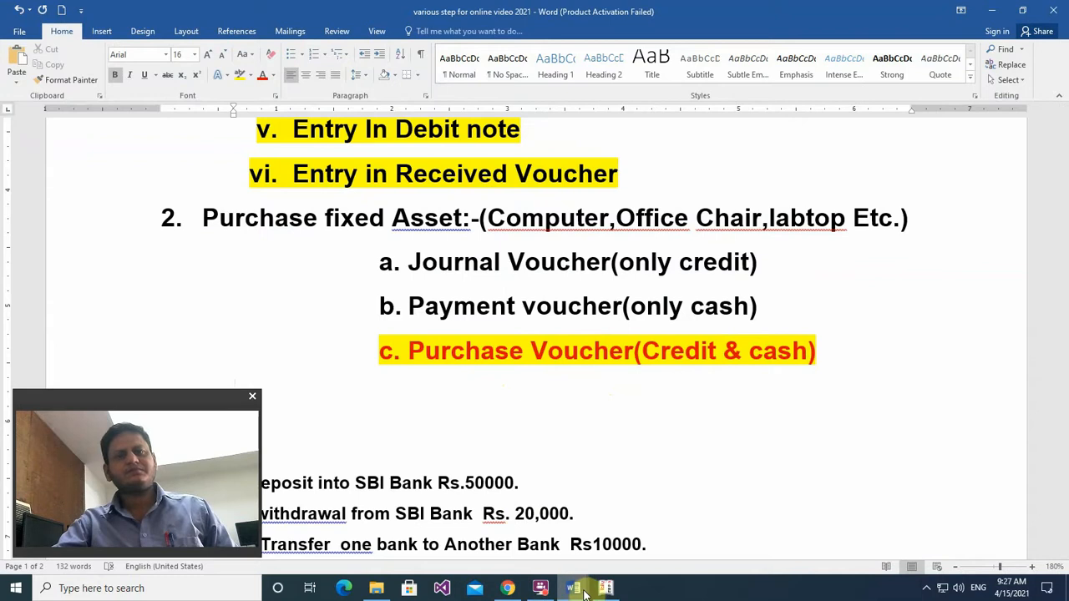
mouse_move(573, 588)
left_click(590, 535)
scroll(592, 519, "down", 4)
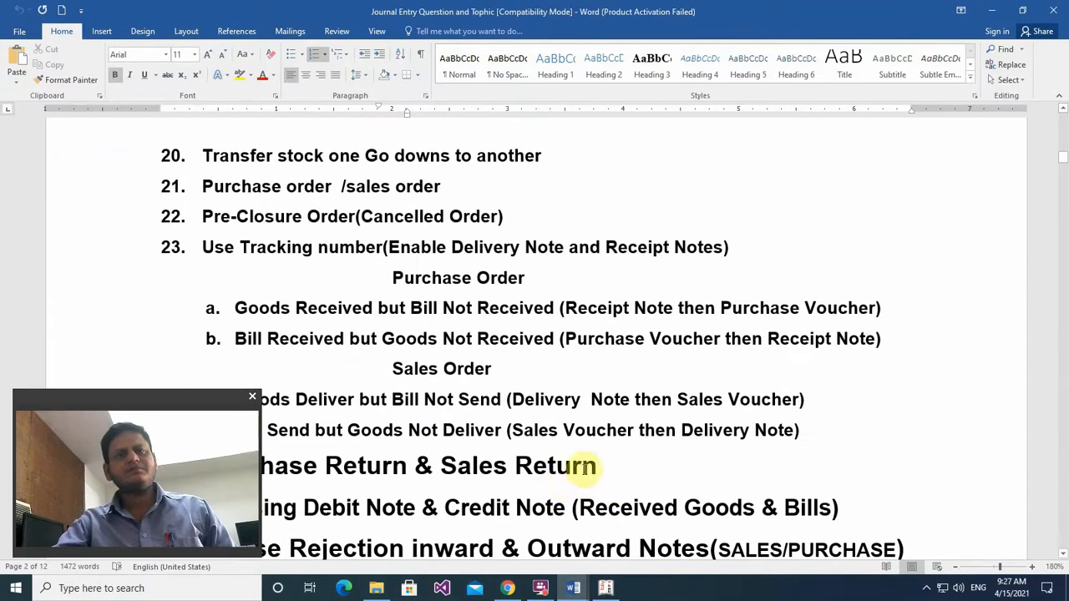
scroll(585, 470, "down", 3)
scroll(585, 471, "down", 2)
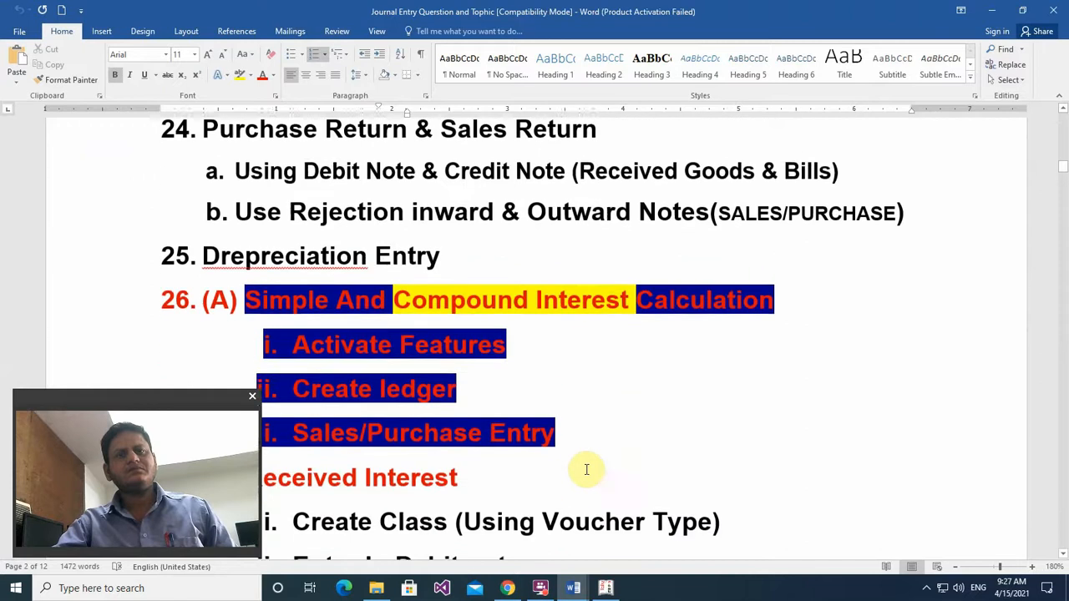
scroll(589, 469, "down", 8)
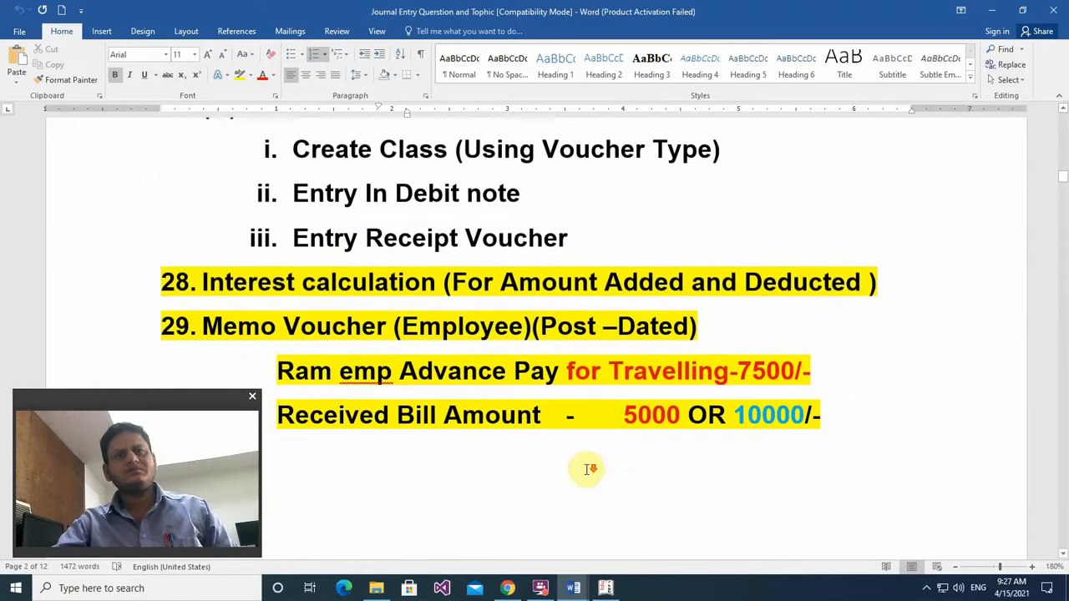
scroll(585, 469, "down", 9)
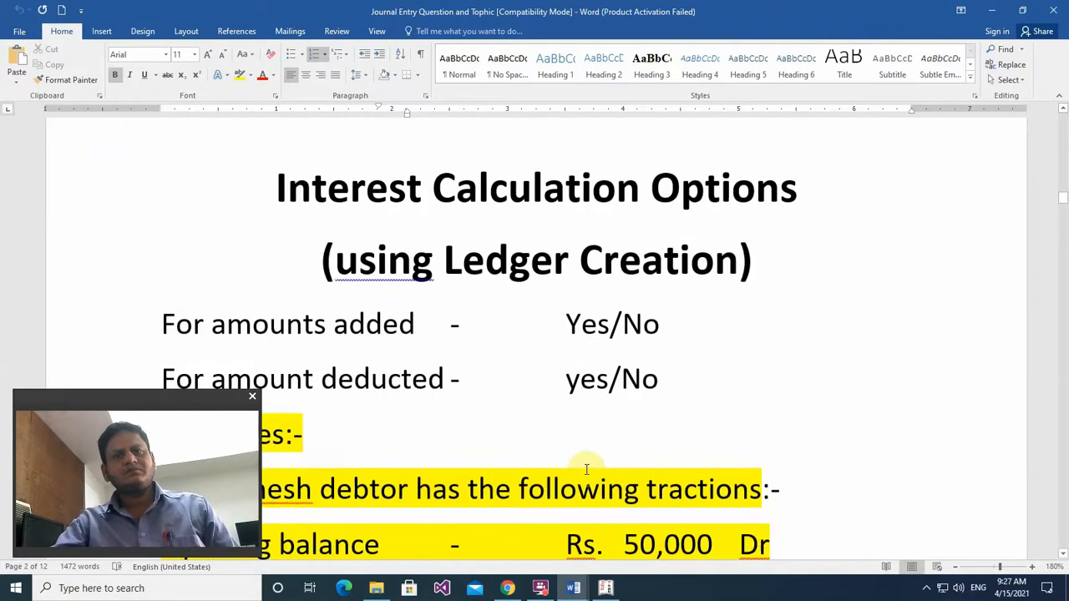
scroll(587, 470, "down", 14)
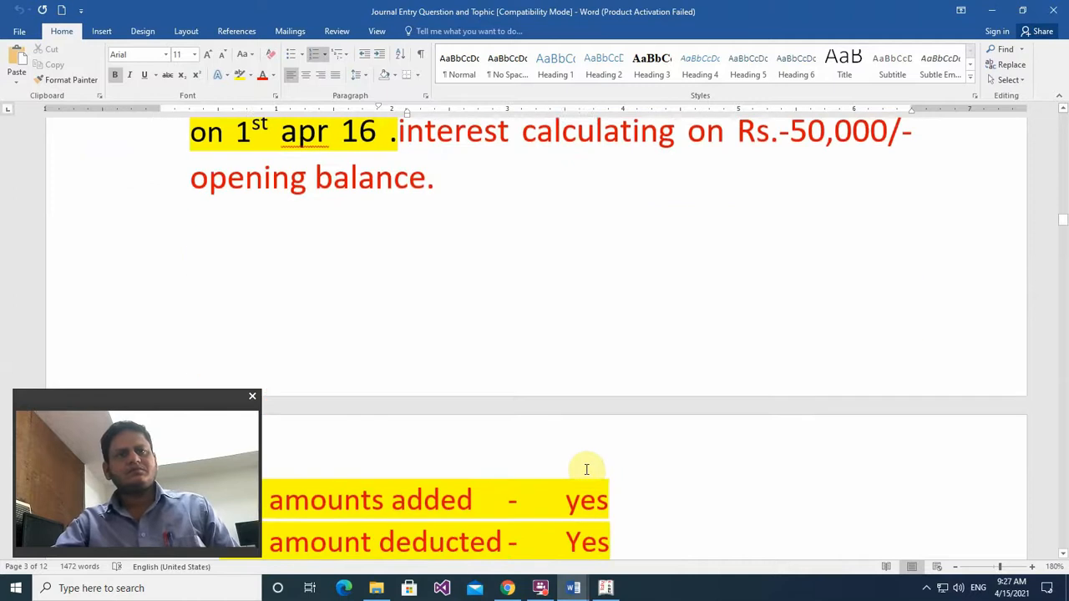
scroll(589, 472, "down", 15)
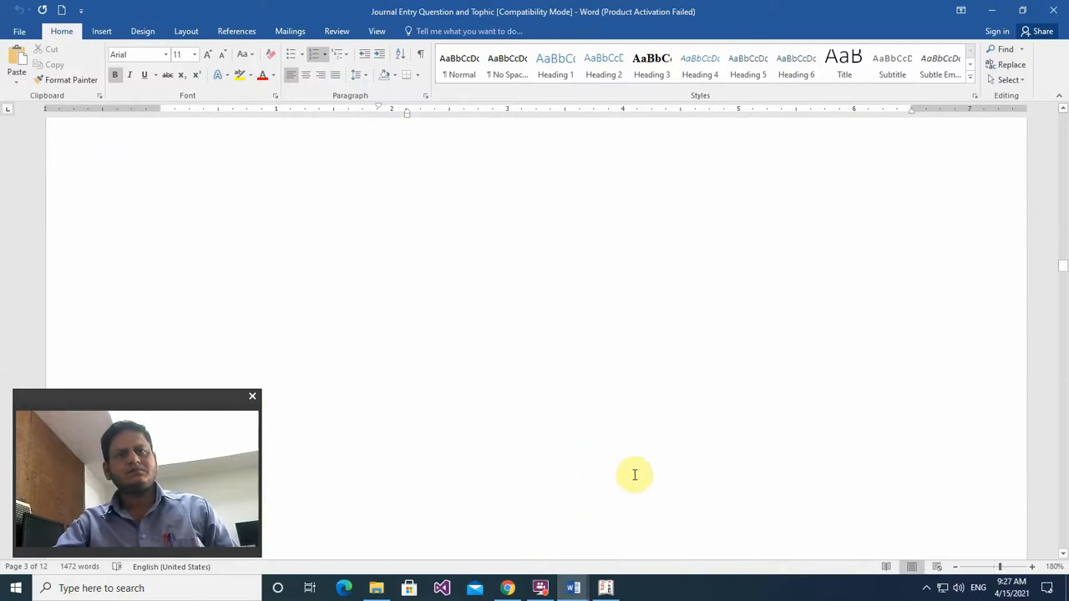
scroll(897, 493, "down", 3)
Review the topic list again from the start of the document, covering fixed asset purchase, order, return, depreciation and interest topics.
left_click_drag(1063, 299, 1064, 108)
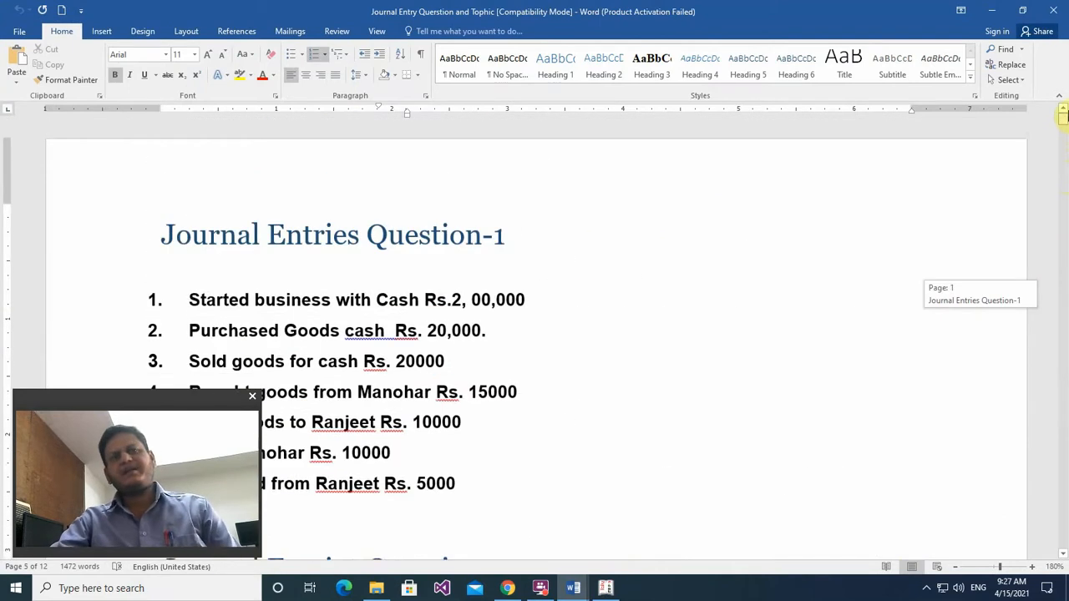
scroll(713, 295, "down", 10)
scroll(713, 295, "down", 2)
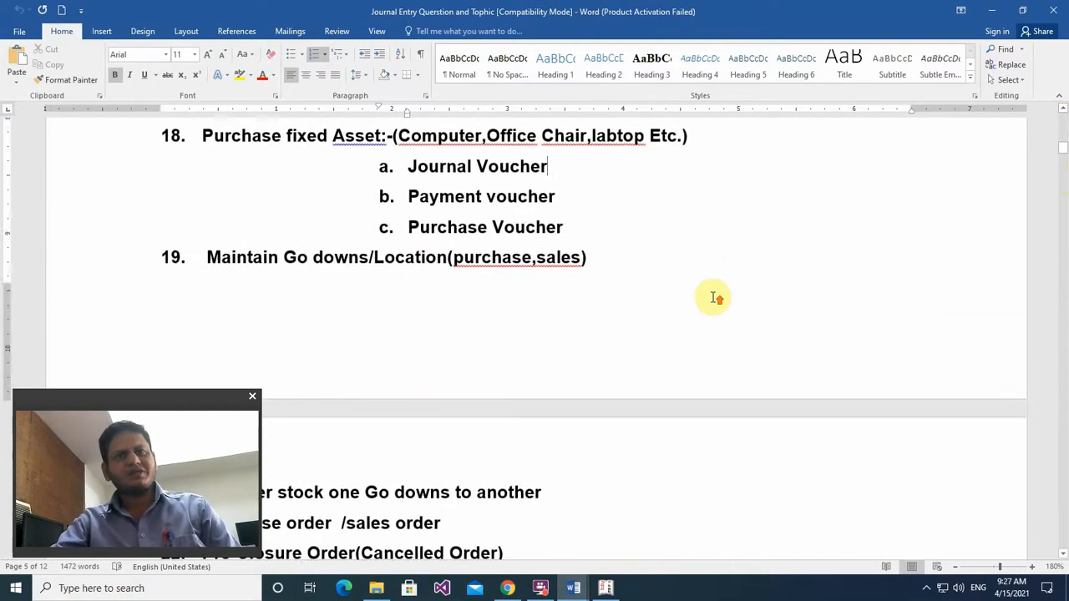
scroll(712, 297, "up", 4)
scroll(712, 298, "down", 3)
scroll(717, 301, "down", 7)
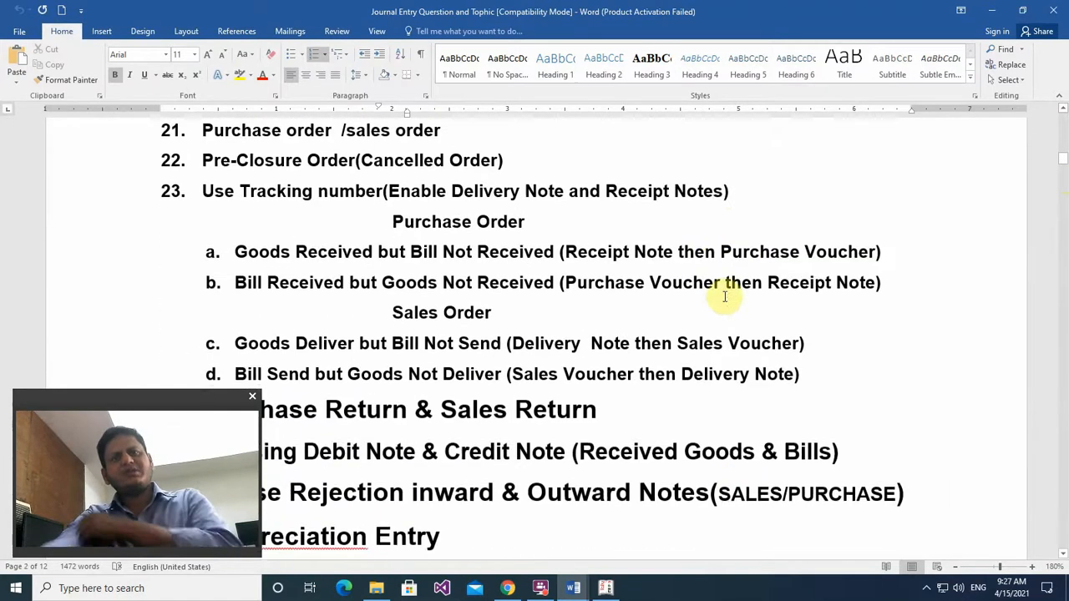
scroll(718, 307, "down", 4)
scroll(725, 307, "down", 8)
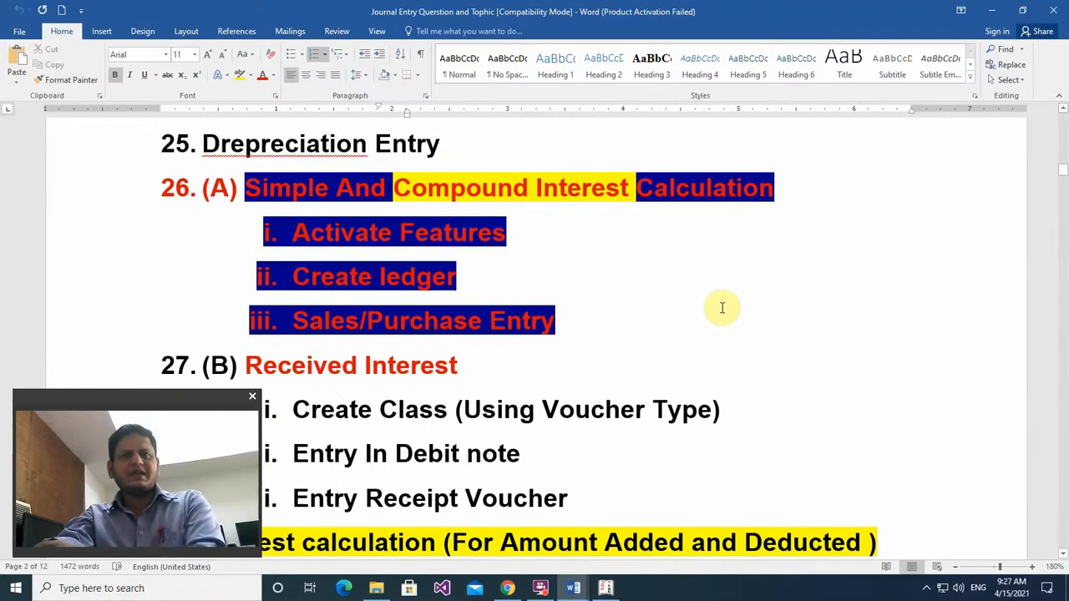
scroll(723, 307, "down", 8)
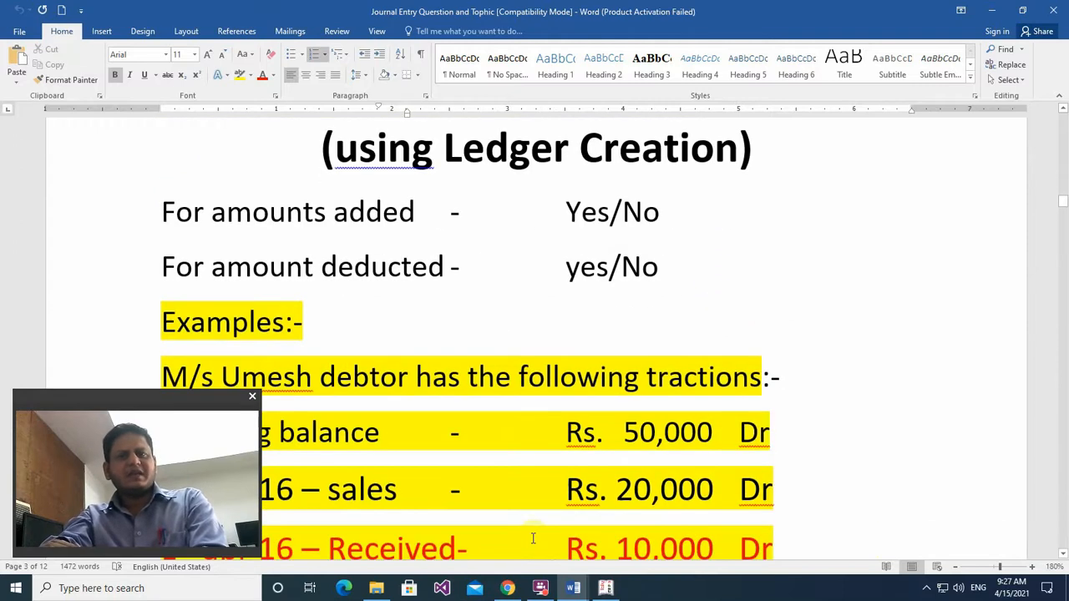
In the document various step for online video 2021, insert a run of blank lines below the Purchase Voucher(Credit & cash) item.
mouse_move(573, 588)
left_click(507, 543)
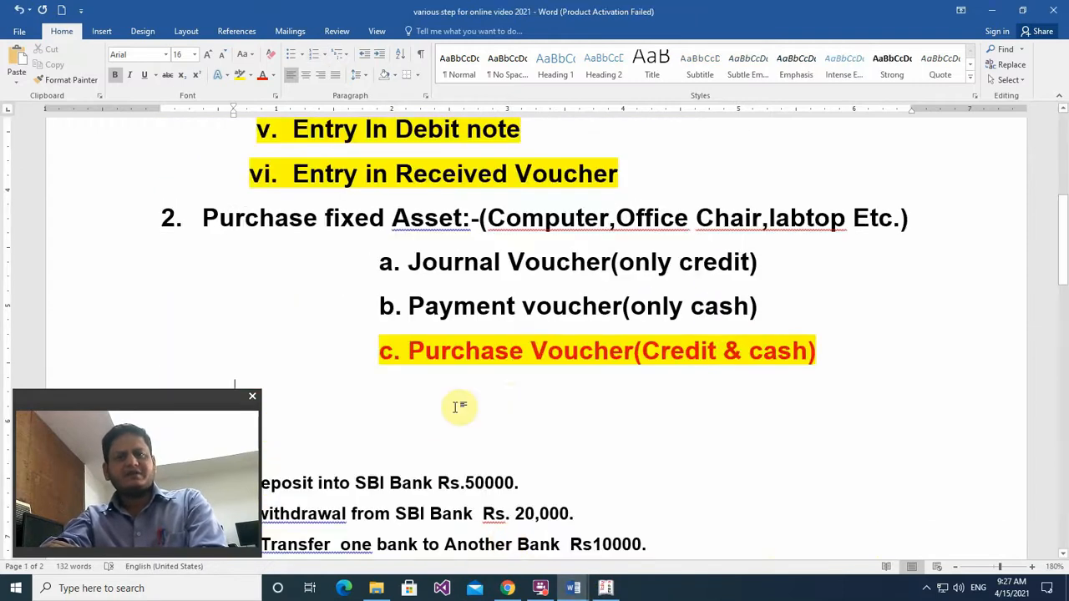
scroll(431, 379, "down", 2)
left_click(340, 255)
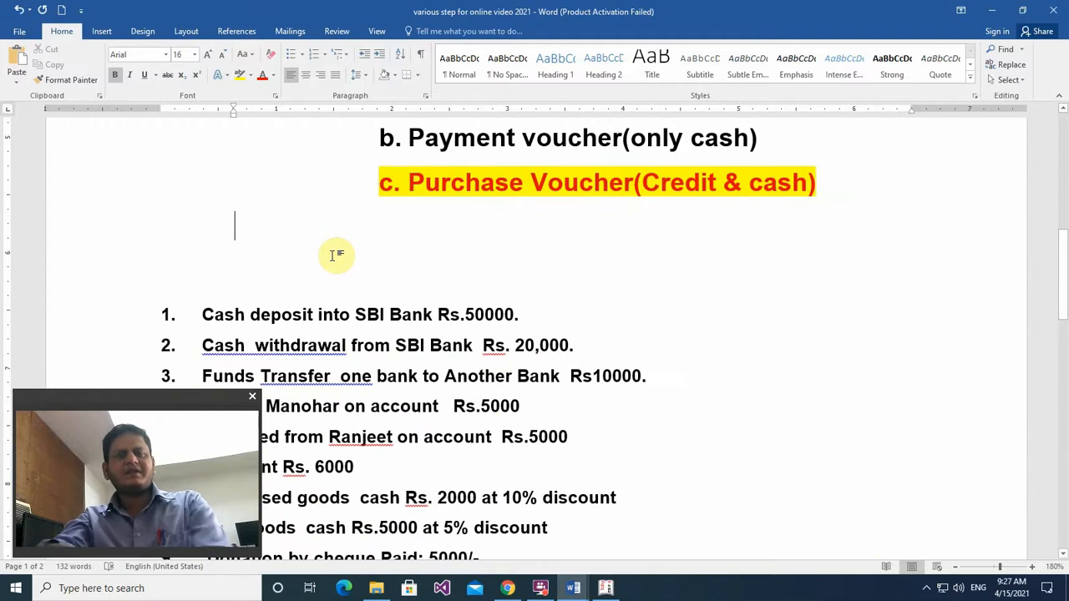
key("Return")
key("Return")
key("Return")
key("Return")
key("Return")
key("Return")
key("Return")
key("Return")
key("Return")
key("Return")
key("Return")
key("Return")
key("Return")
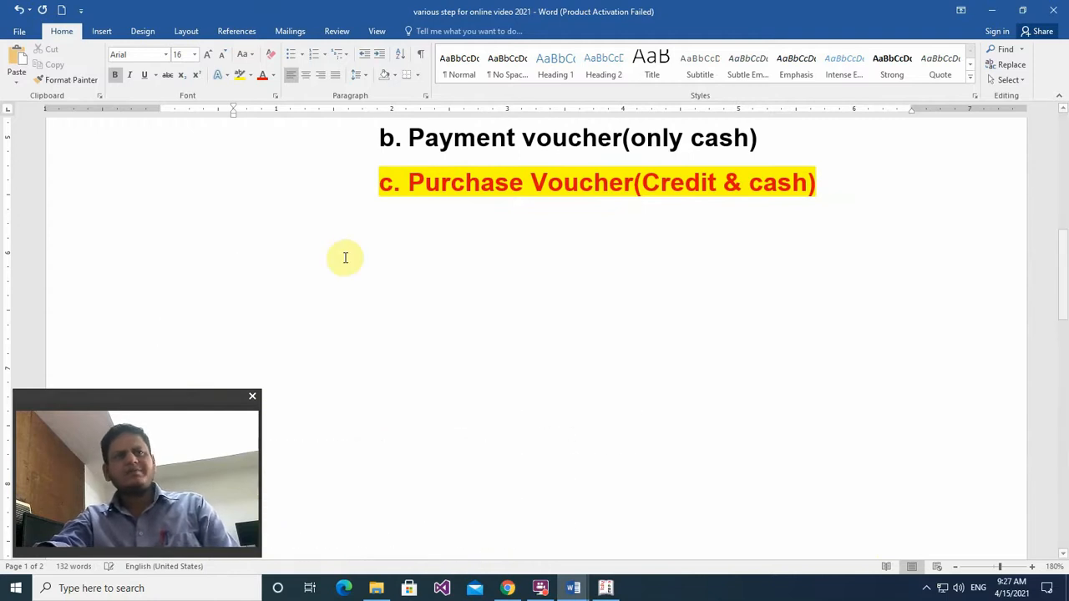
Add the heading "Depreciation Entry" in the blank space below the Purchase Voucher item.
scroll(348, 262, "up", 3)
scroll(302, 302, "down", 2)
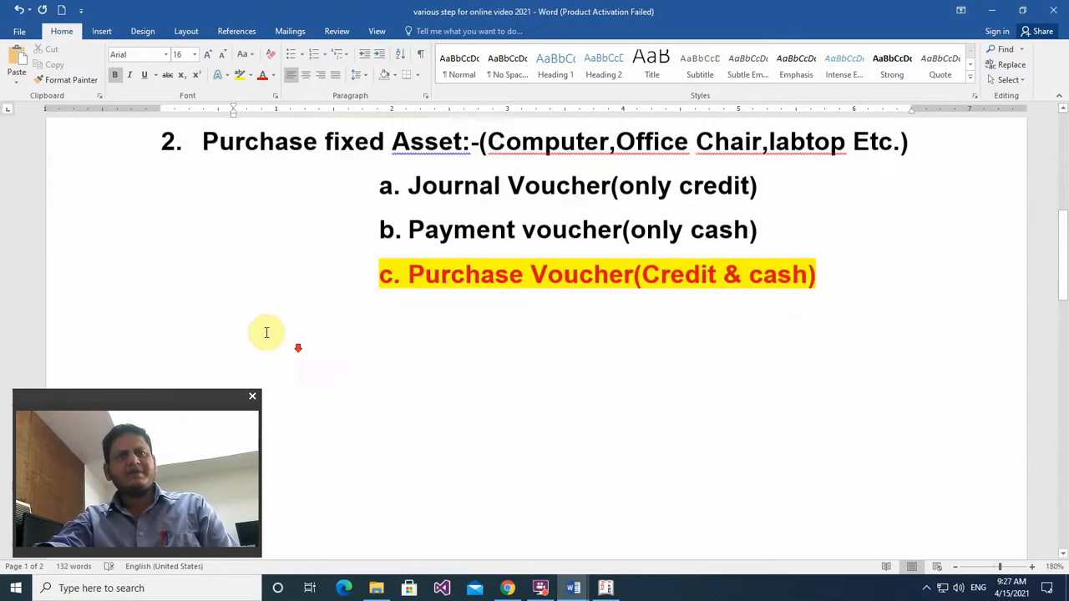
left_click(215, 267)
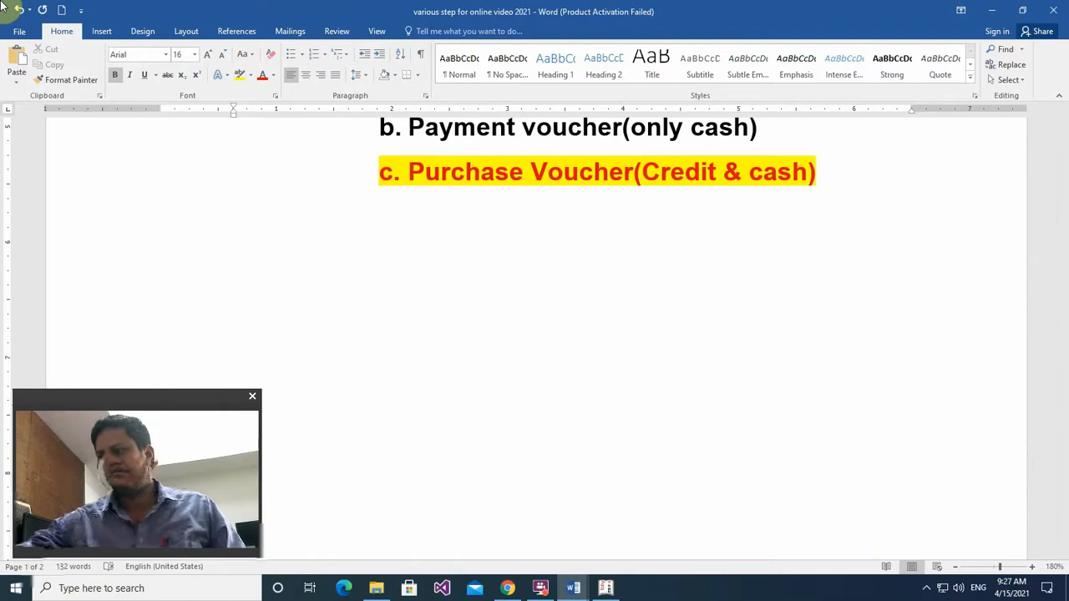
type("De")
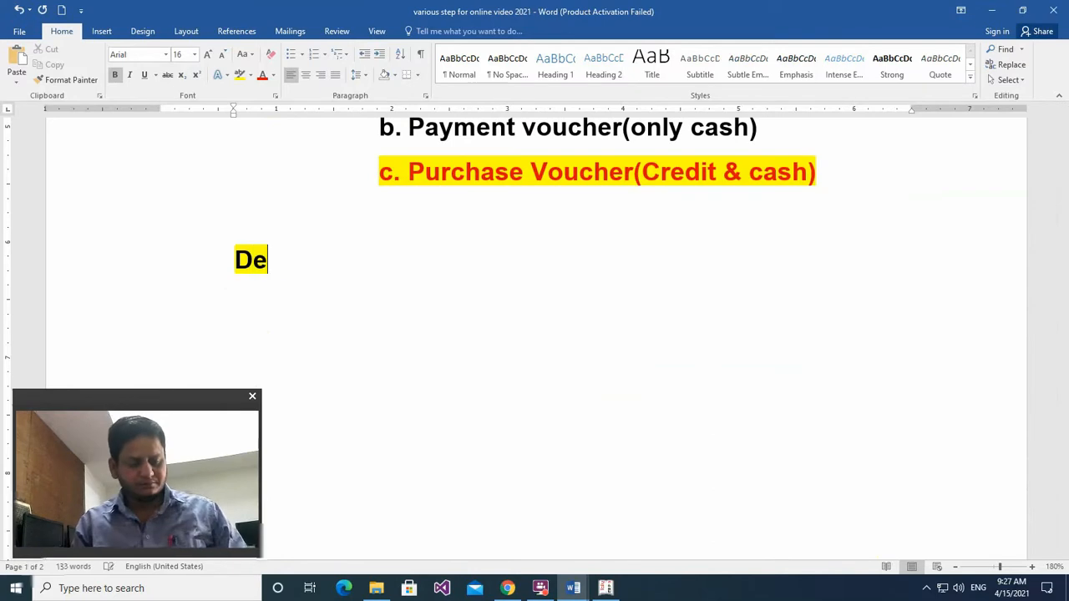
type("preci")
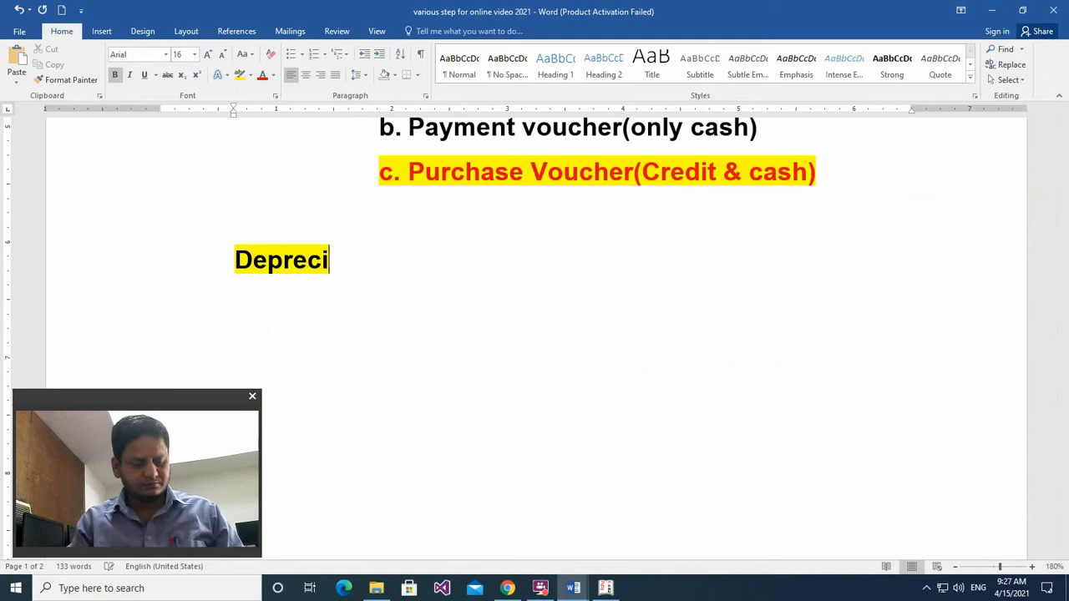
type("ation ")
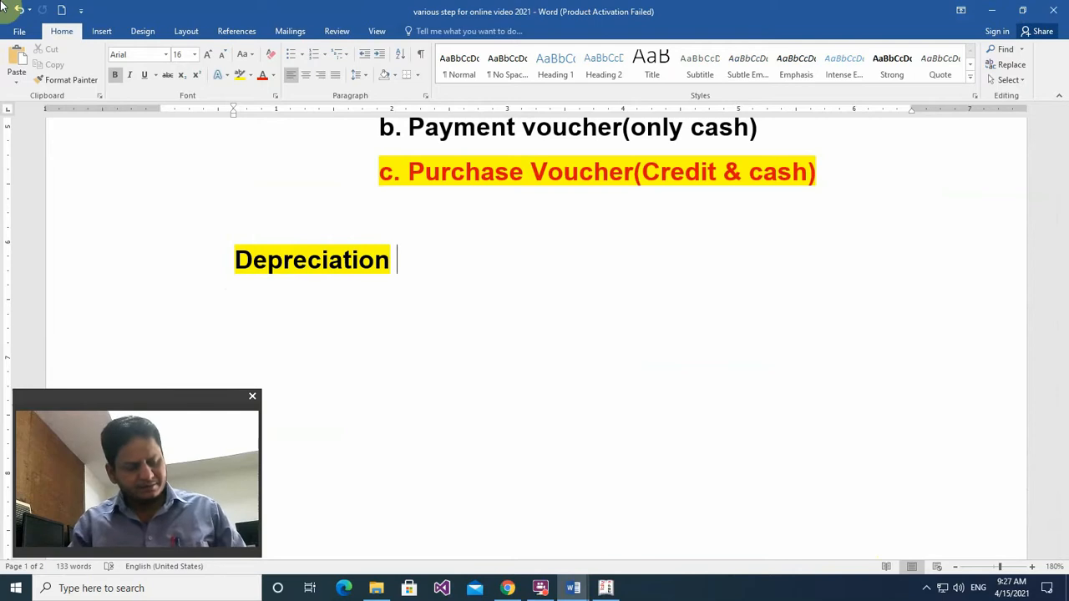
type("Entry")
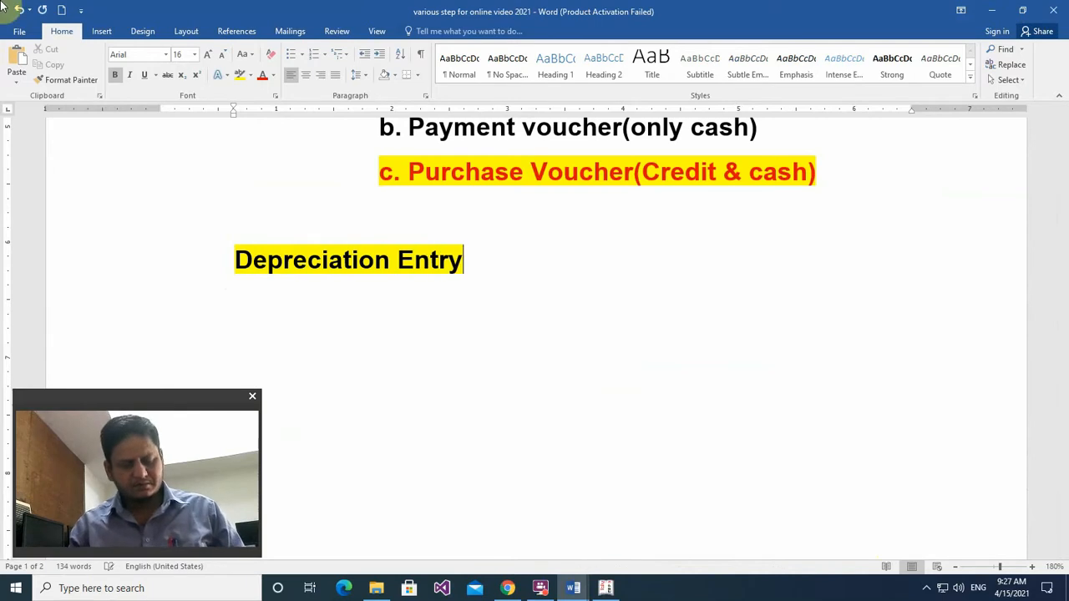
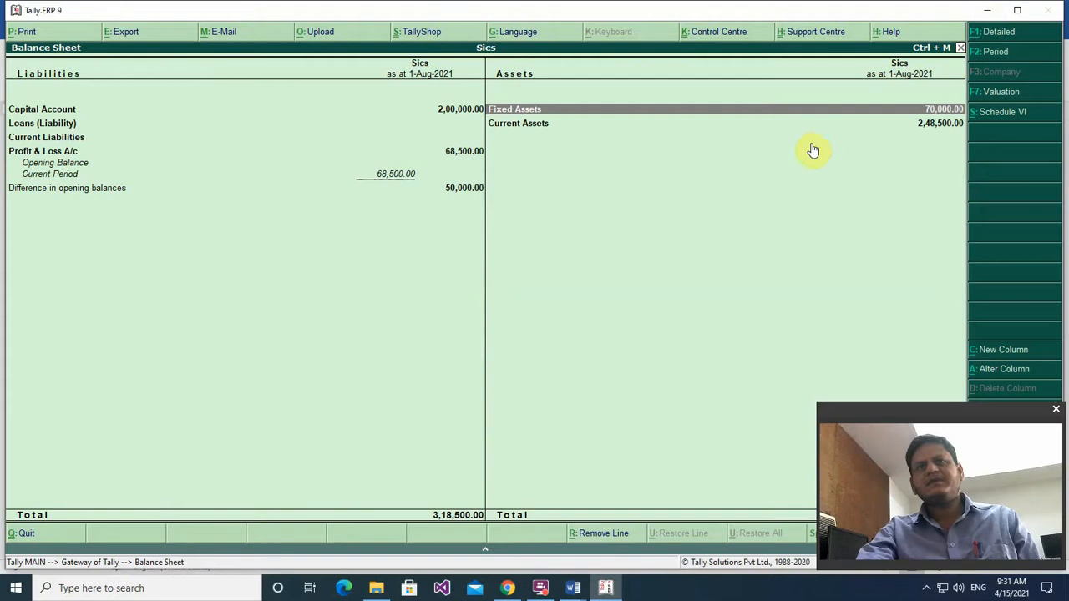
Leave the Balance Sheet and open the creation form for a single ledger.
key("Escape")
key("Escape")
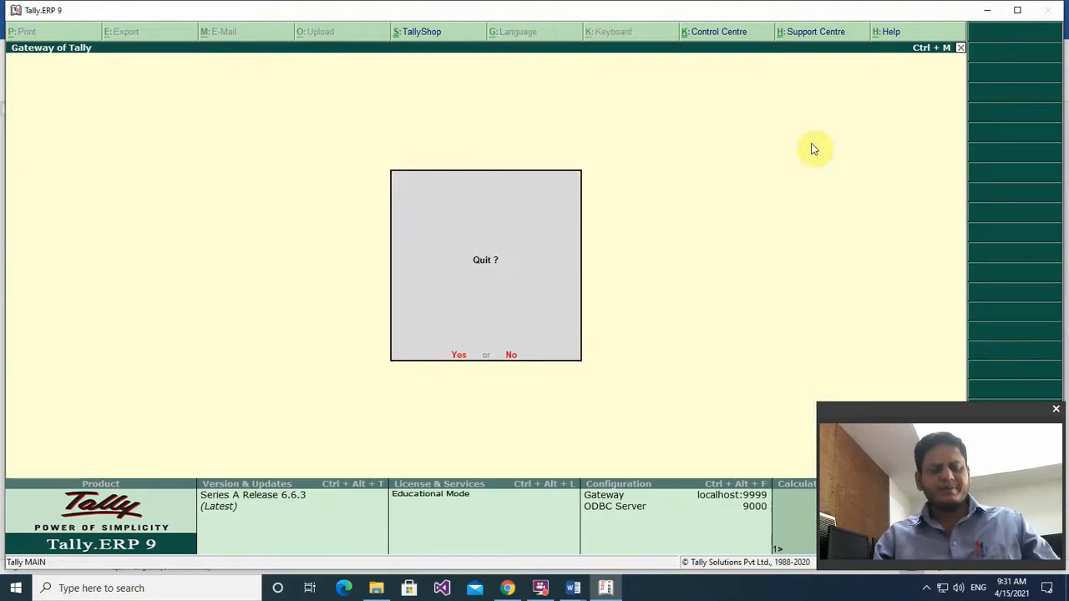
key("n")
key("Return")
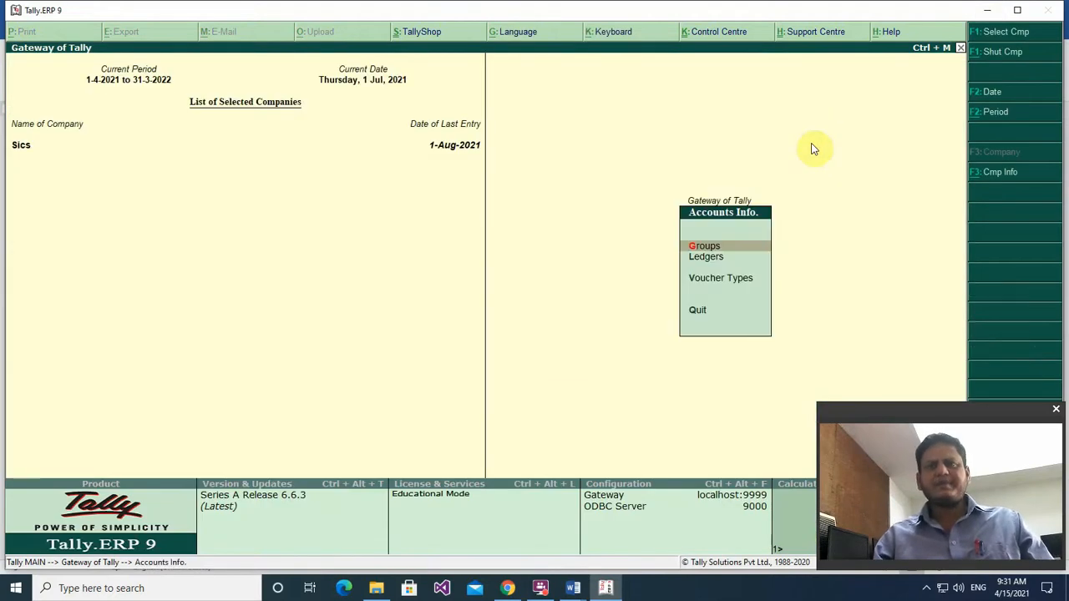
key("Down")
key("Return")
key("Return")
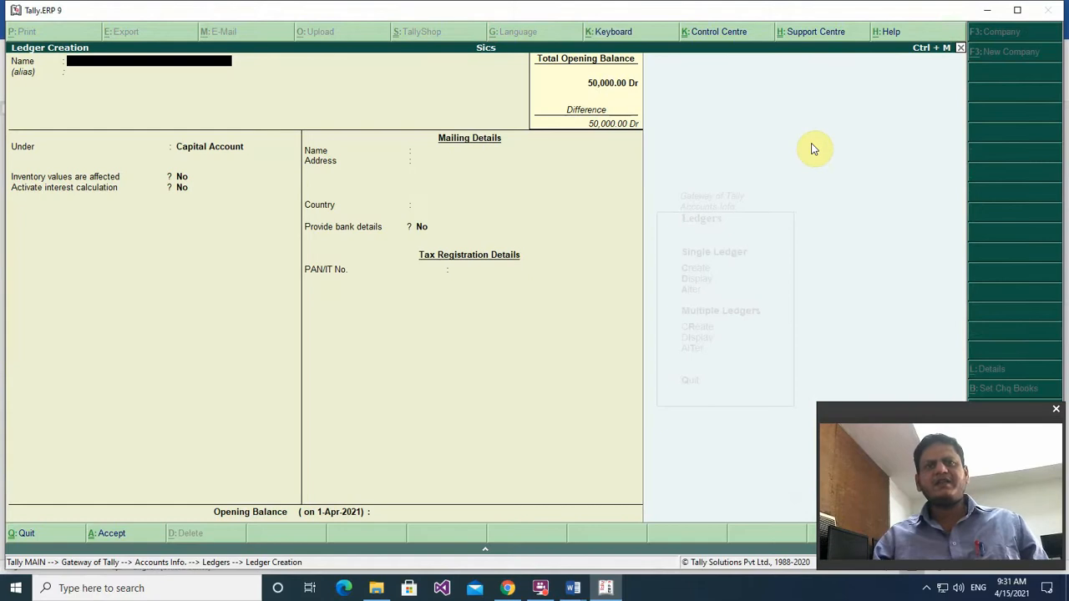
Name the new ledger Depreciation on Computer @ 20% and leave its alias empty.
type("De")
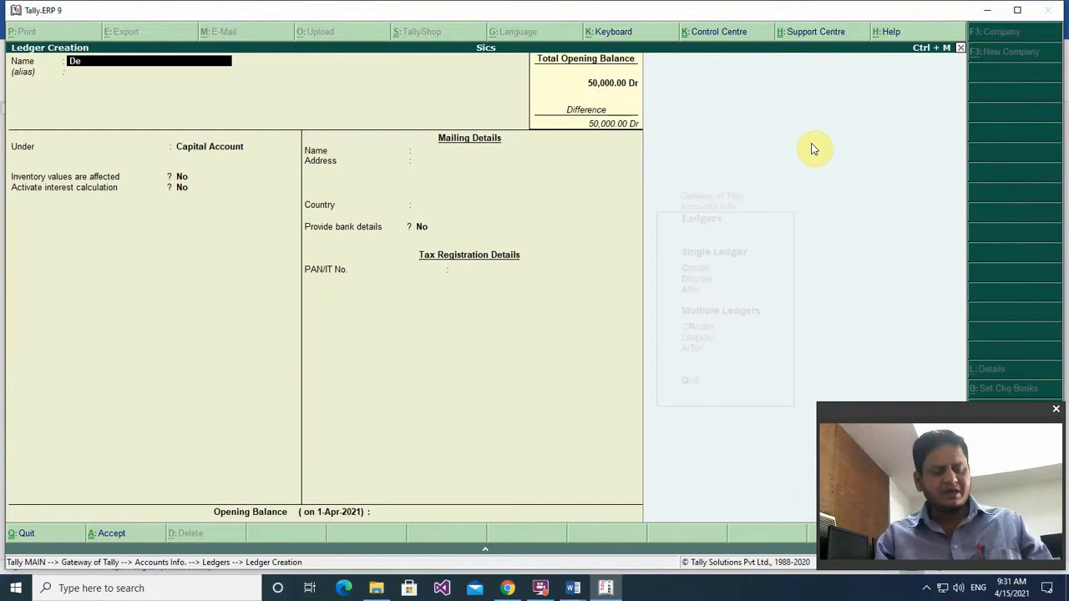
type("preciati")
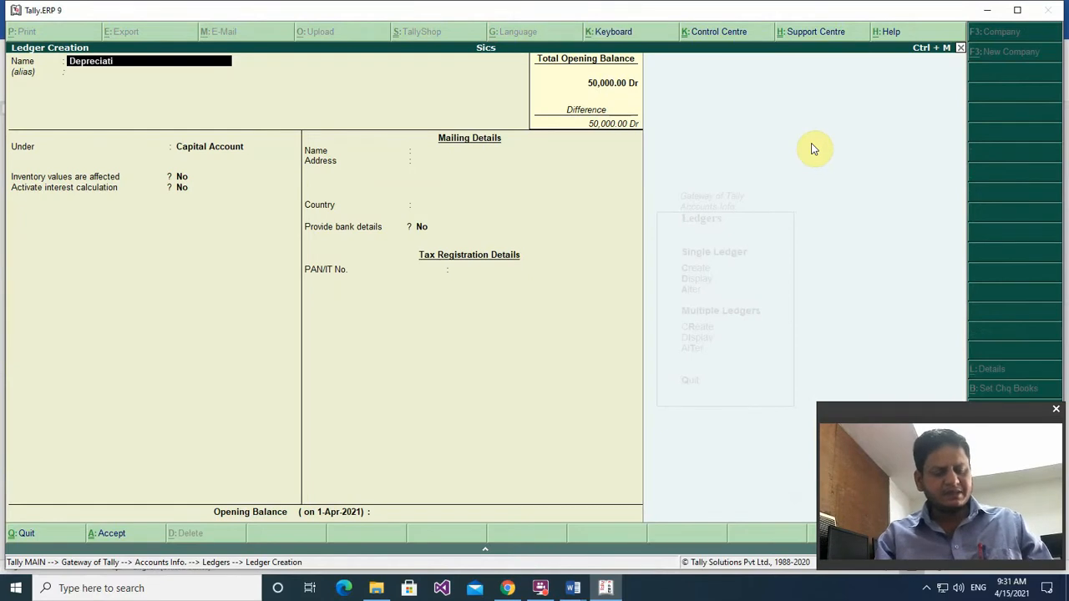
type("on o")
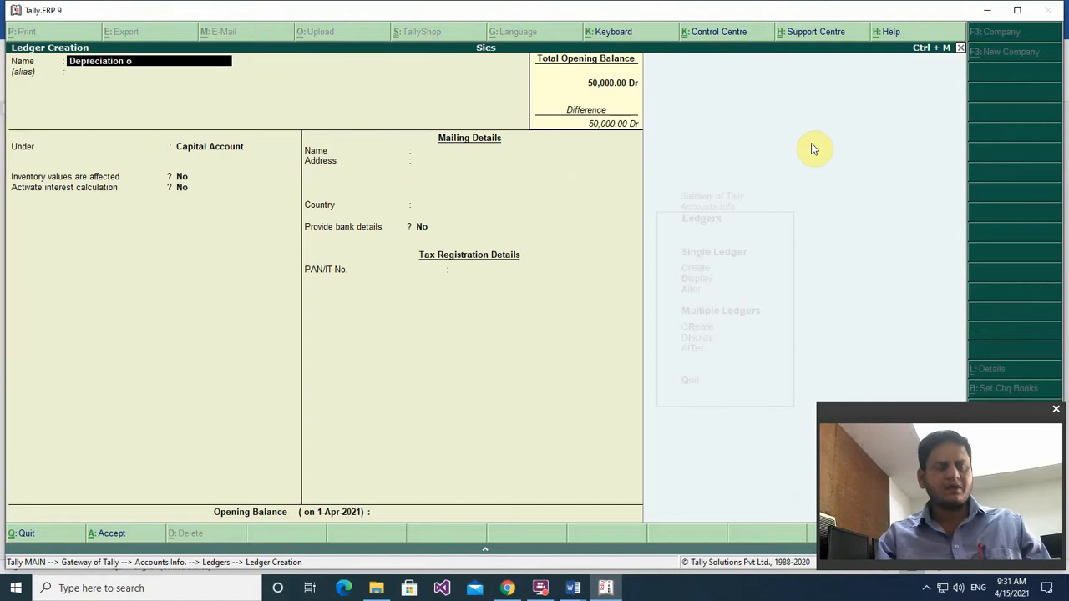
type("n computer")
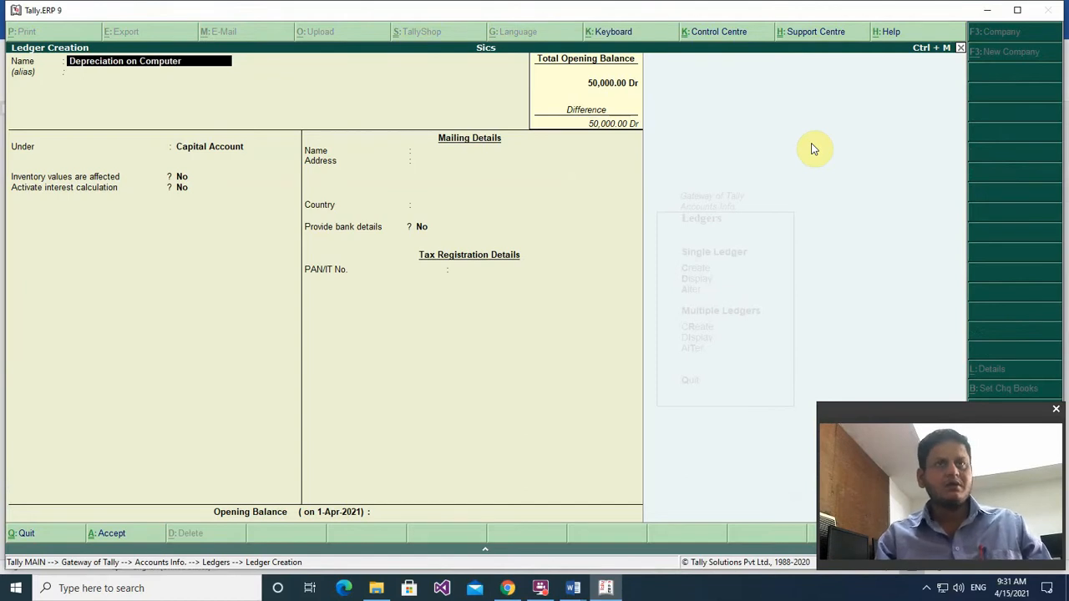
type(" @ 20")
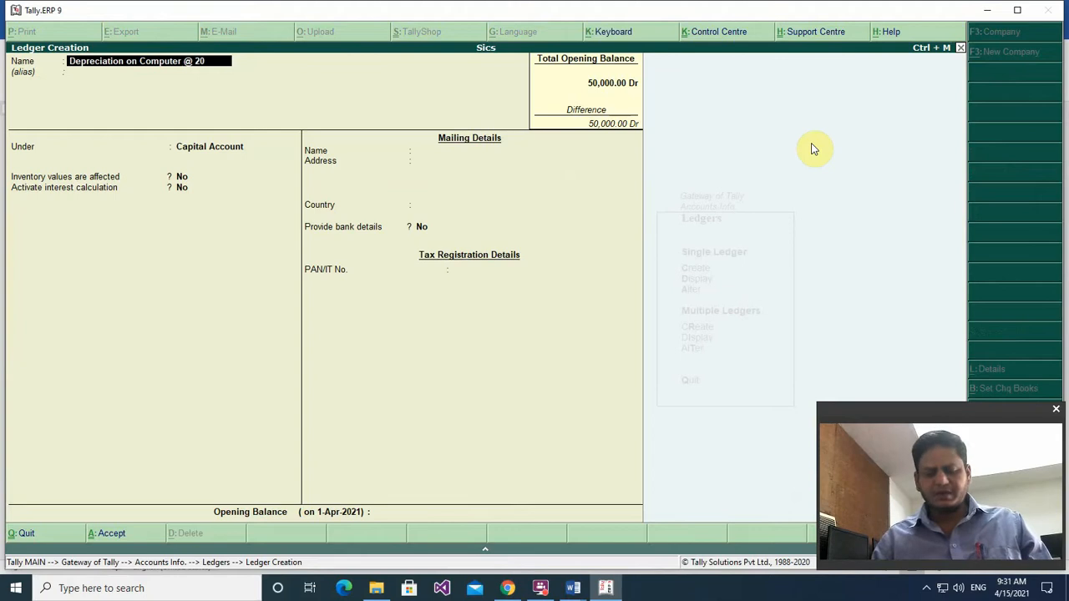
type("%")
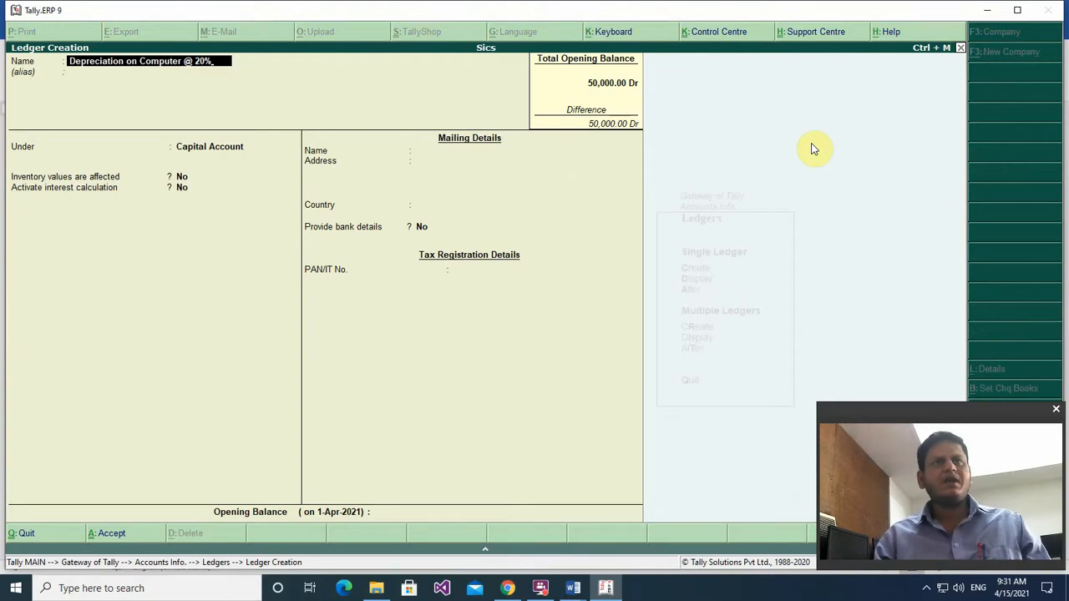
key("Return")
key("Return")
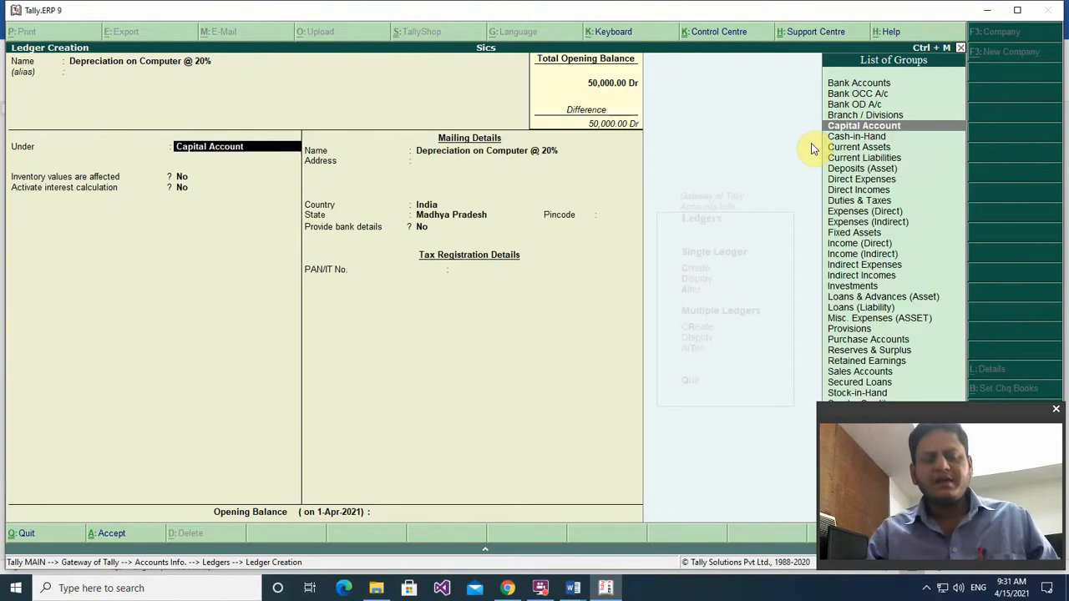
Place the ledger under Indirect Expenses with ledger type Not Applicable, keep the remaining defaults and save it.
type("Ind")
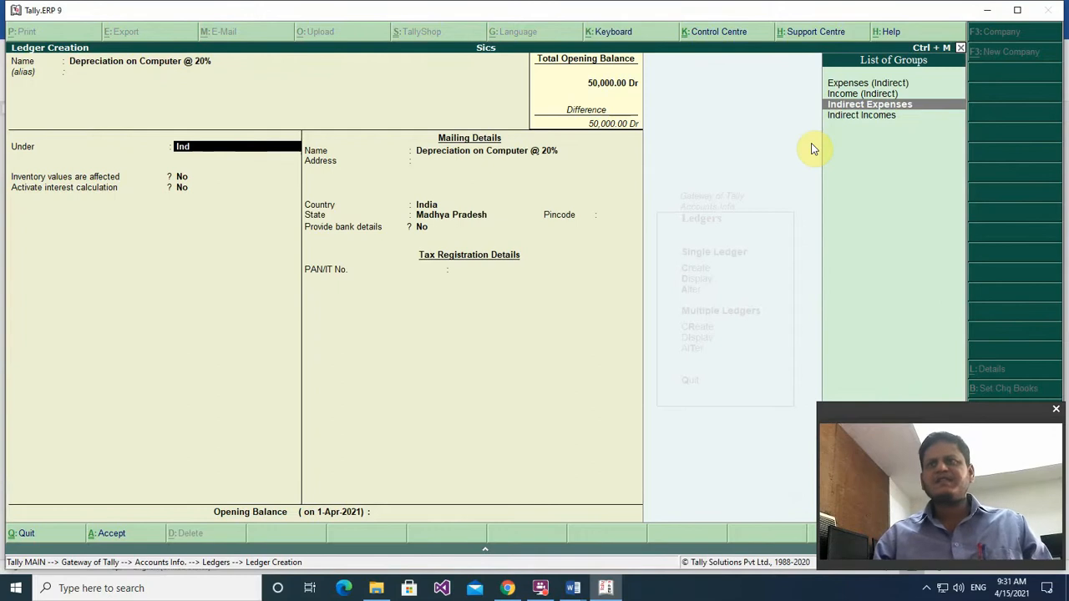
key("Return")
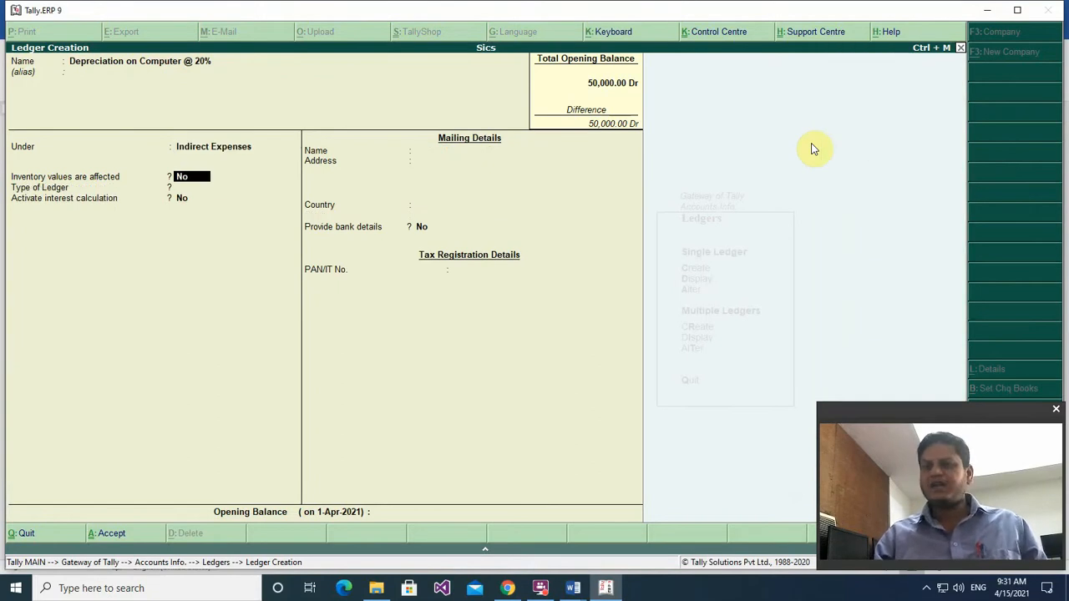
key("Return")
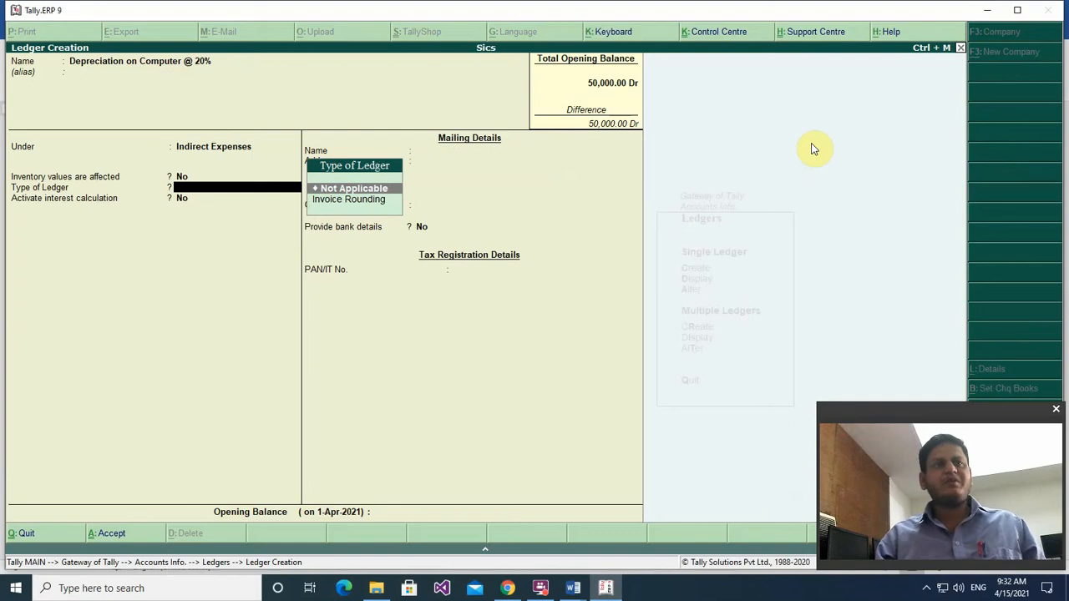
key("Return")
key("Return")
key("Return")
key("Return")
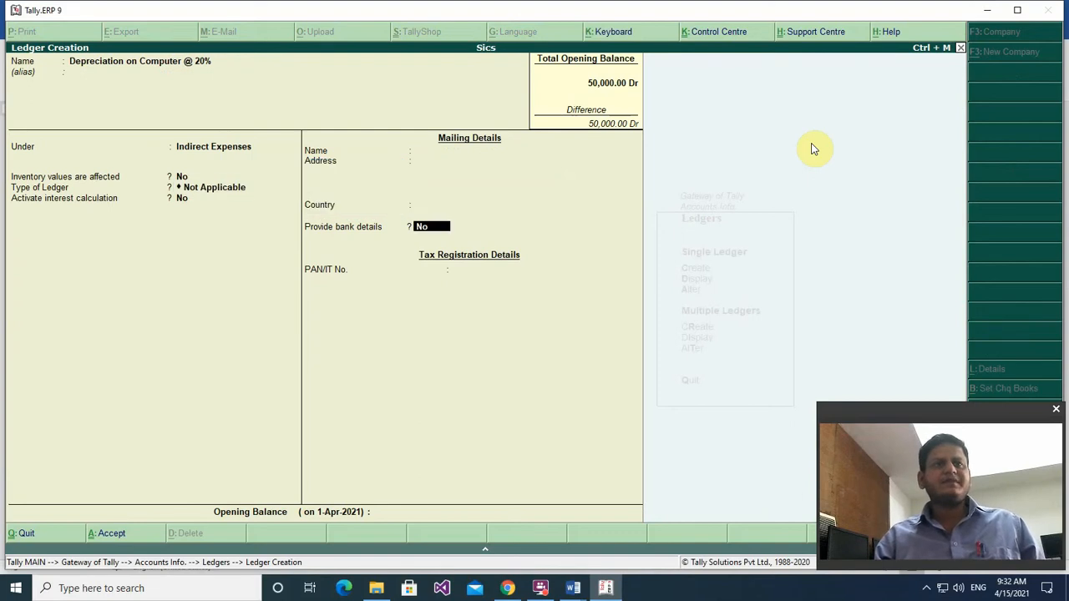
key("Return")
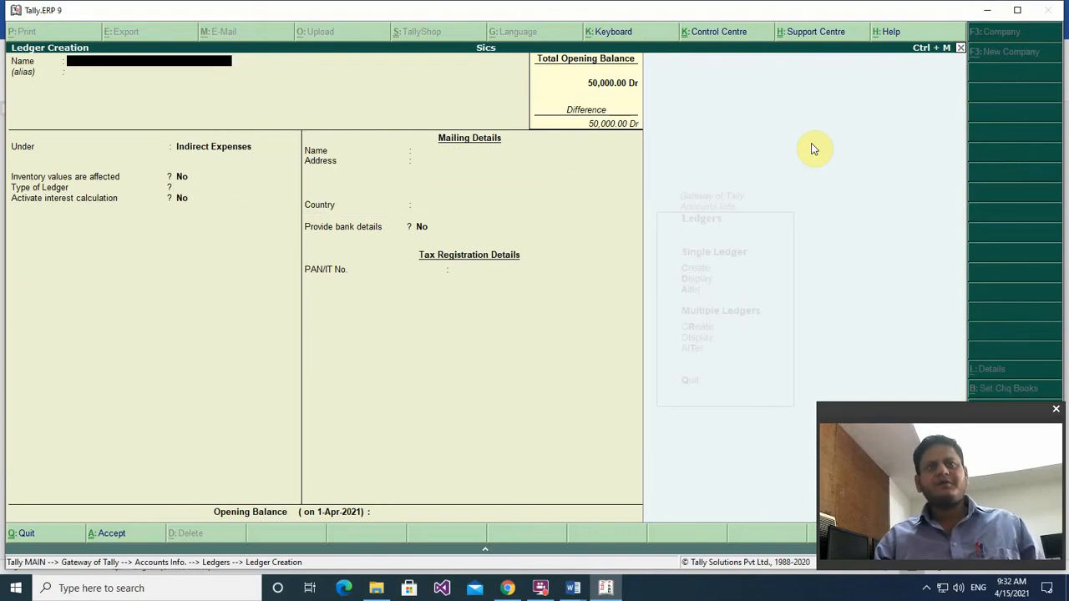
Leave ledger creation, go to accounting voucher entry and switch to a Journal voucher.
key("Escape")
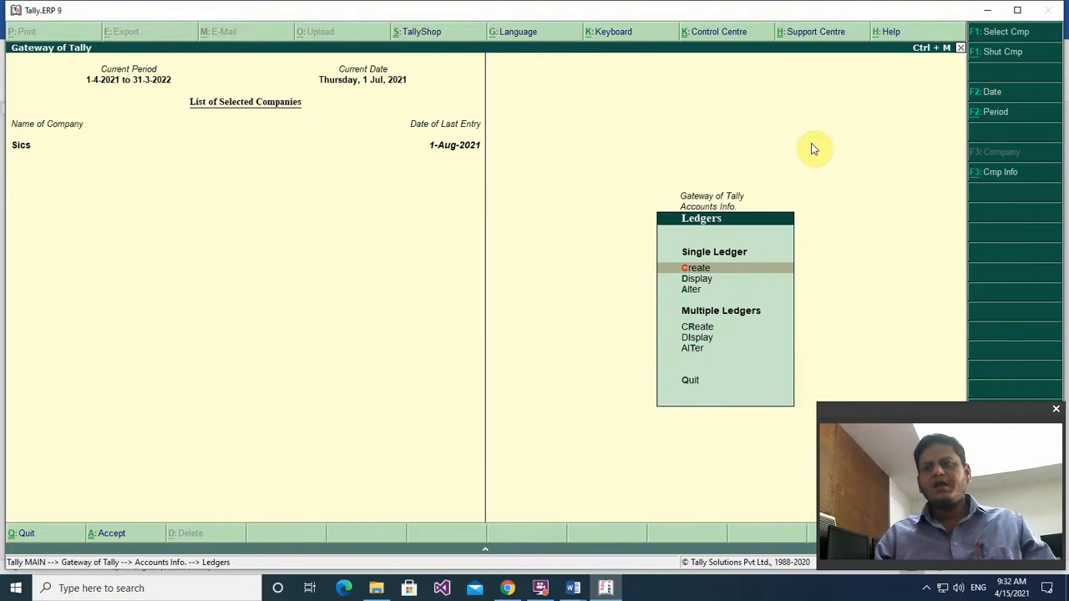
key("Escape")
key("Escape")
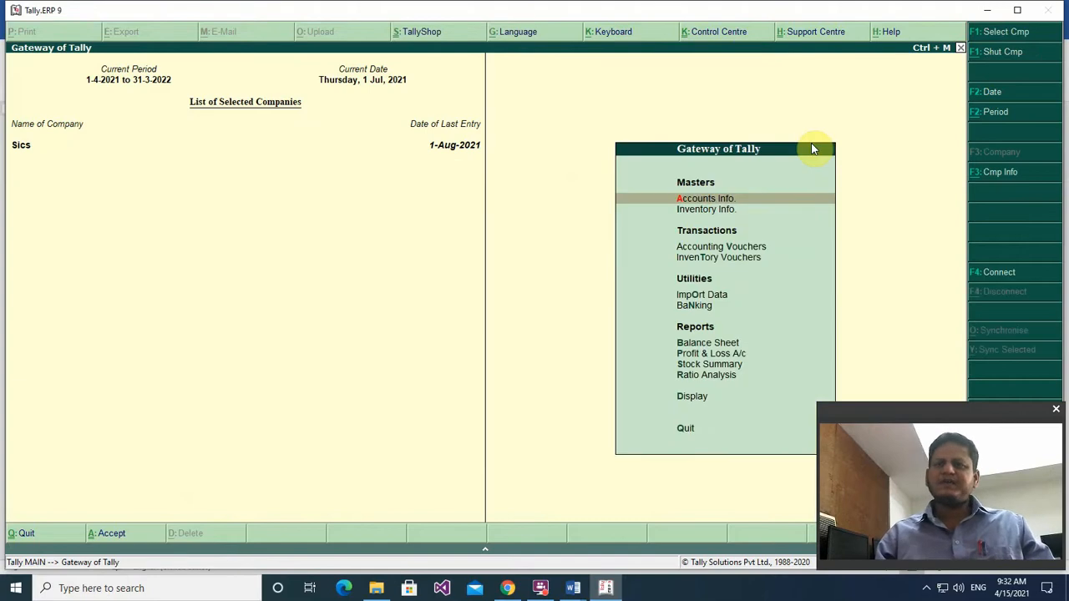
key("Down")
key("Down")
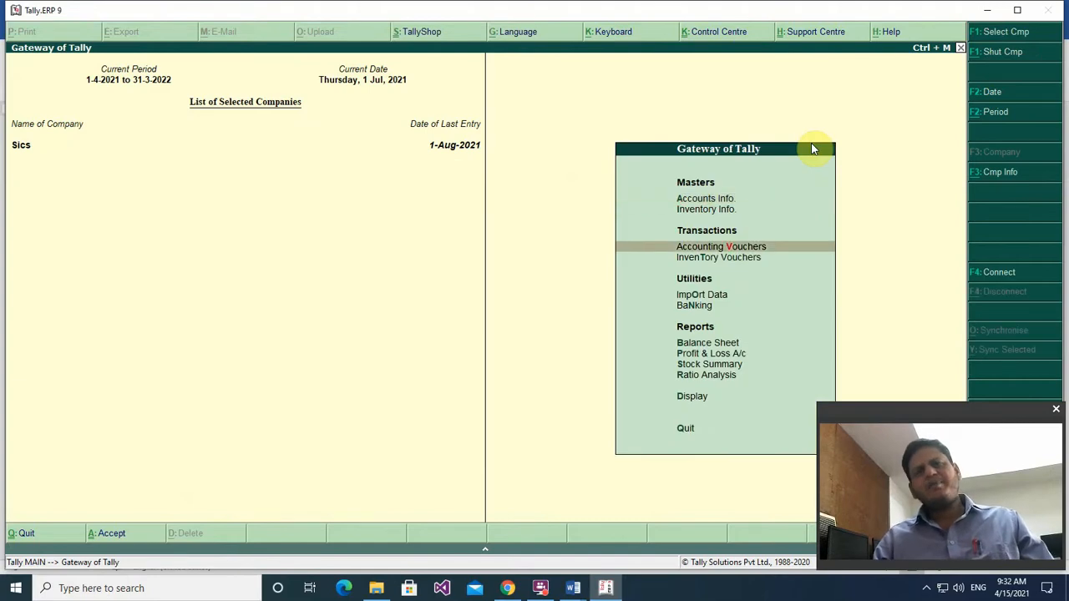
key("Return")
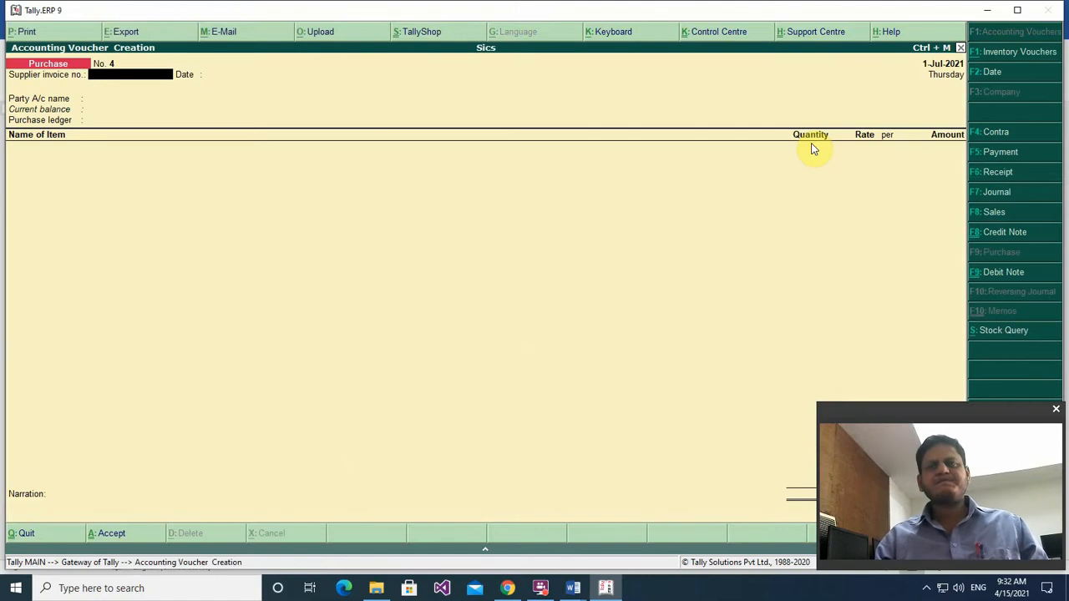
type("8")
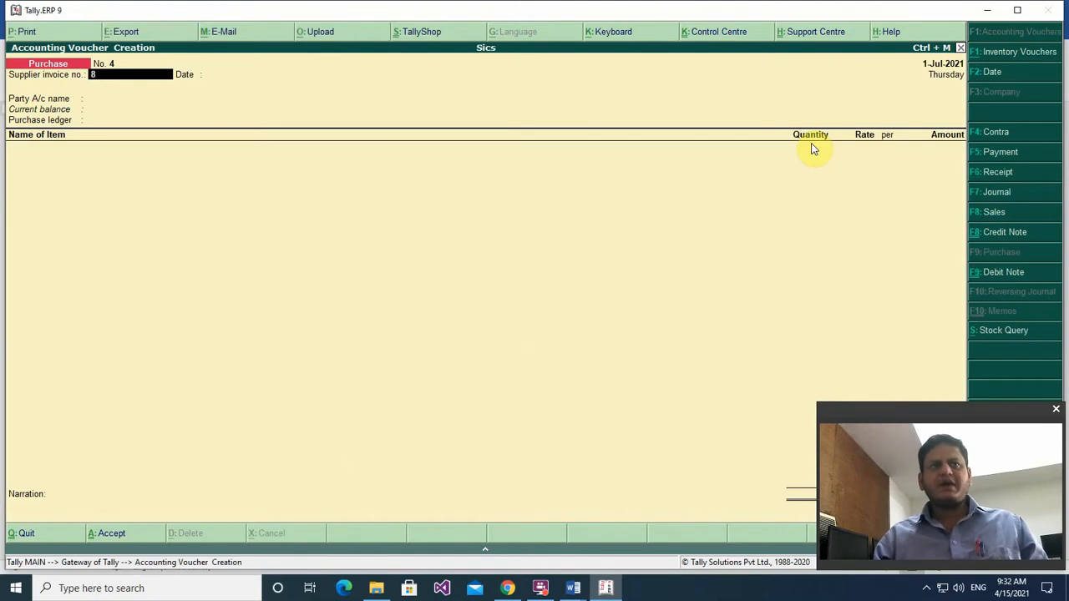
key("Return")
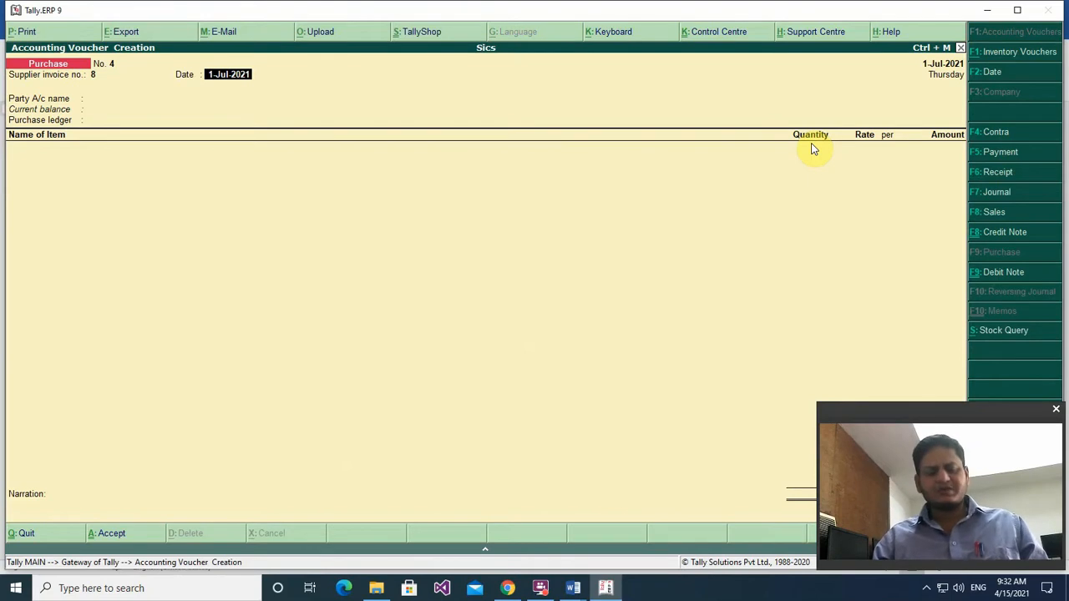
key("F7")
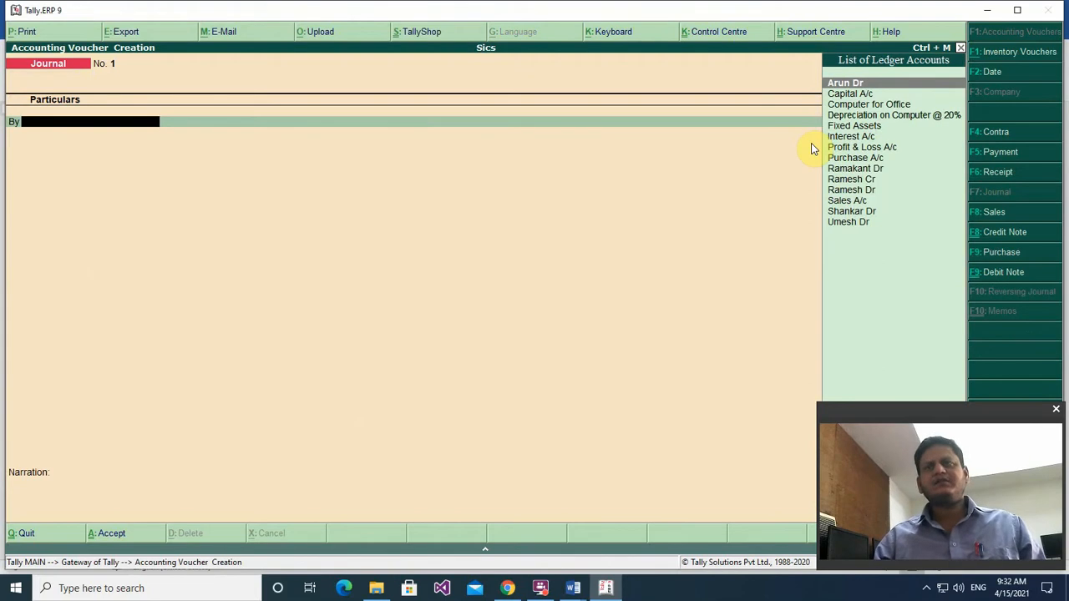
Select Depreciation on Computer @ 20% as the ledger debited in the journal voucher.
key("Down")
key("Down")
key("Down")
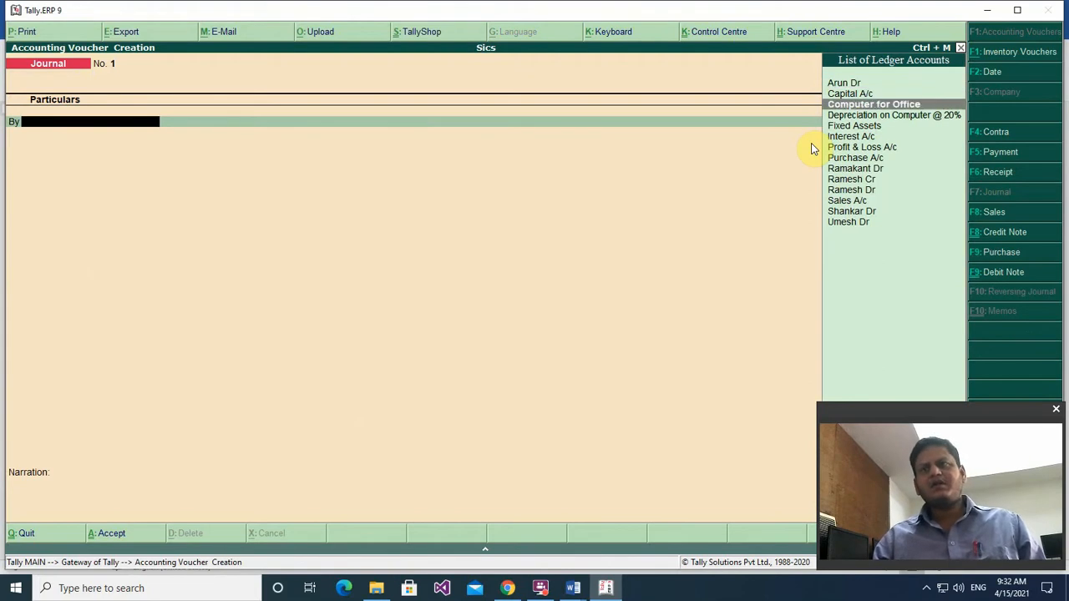
key("Return")
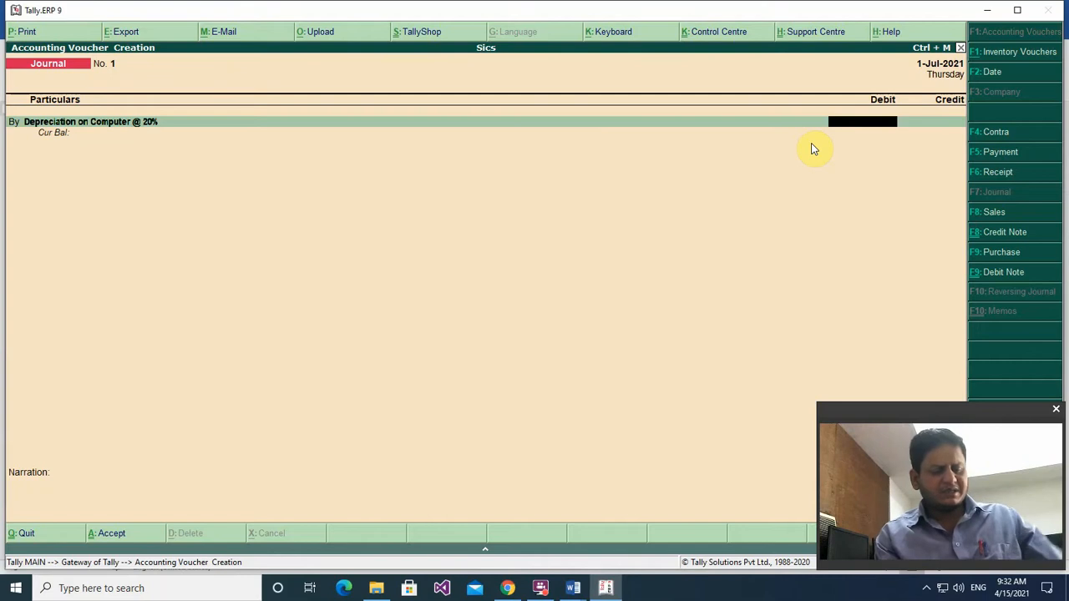
Work out 50000*20/100 in the built-in calculator and enter 10000 as the depreciation debit amount.
key("ctrl+n")
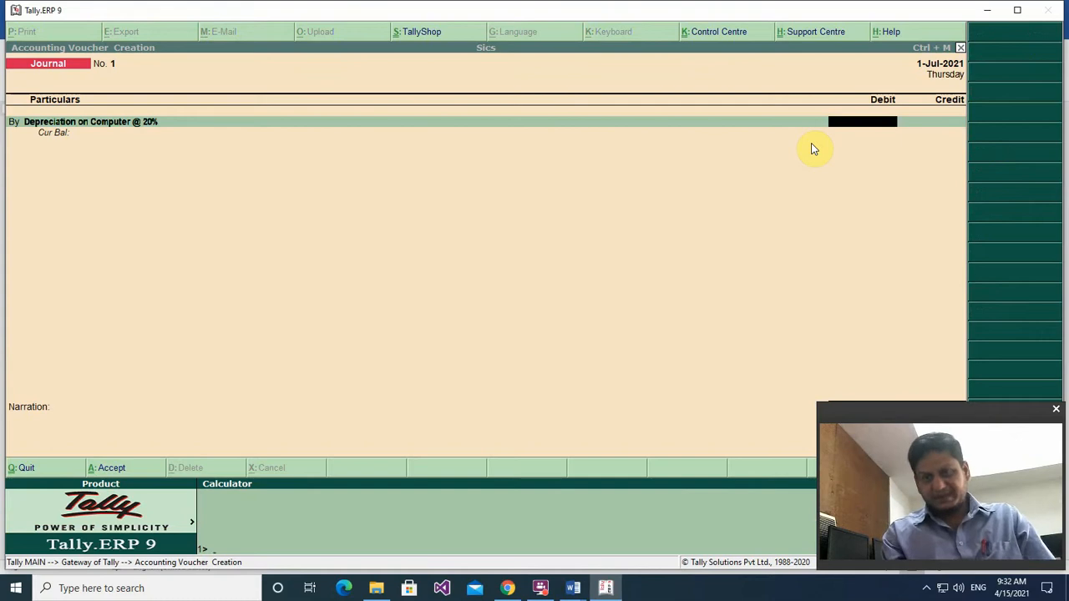
type("50000")
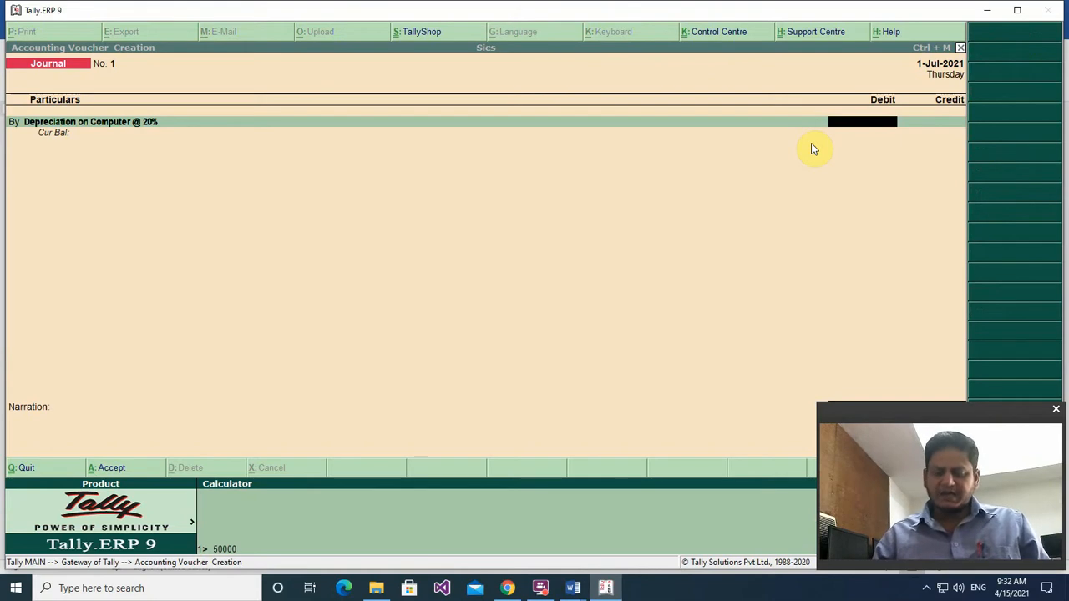
type("*20")
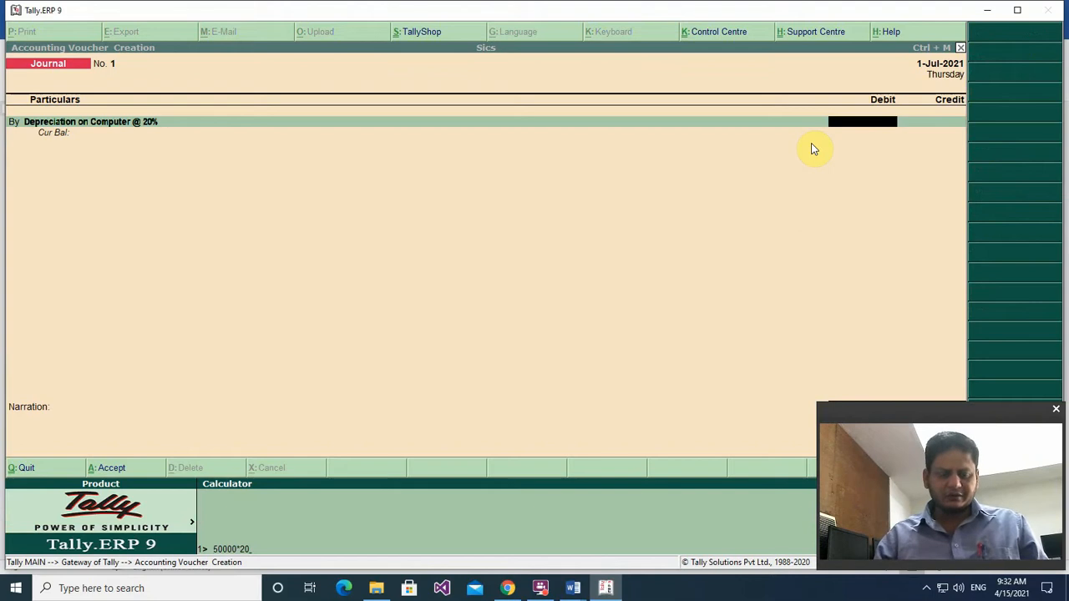
type("/100")
key("Return")
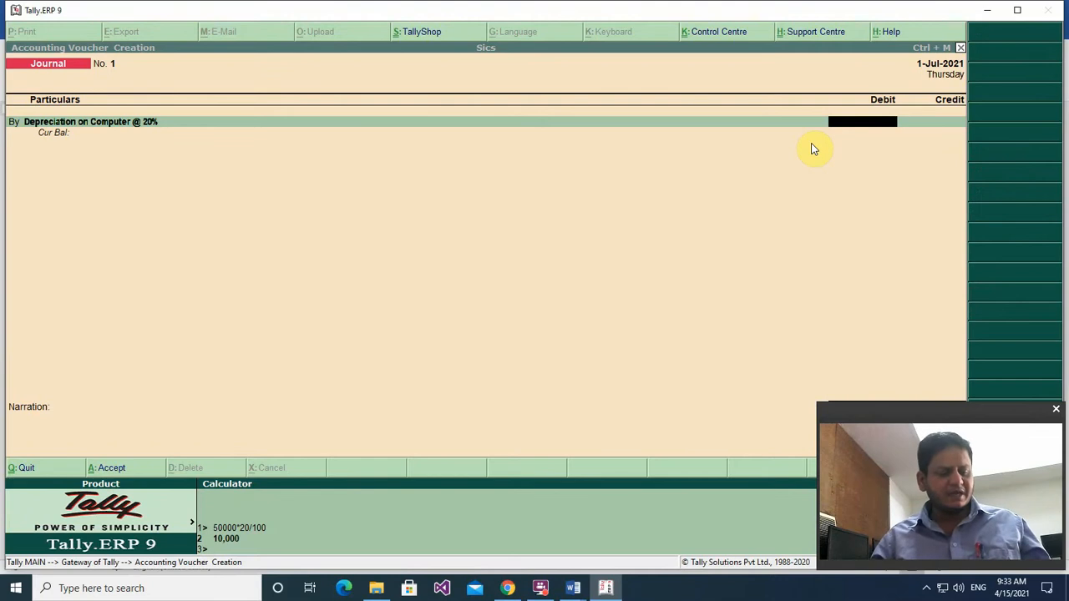
key("ctrl+m")
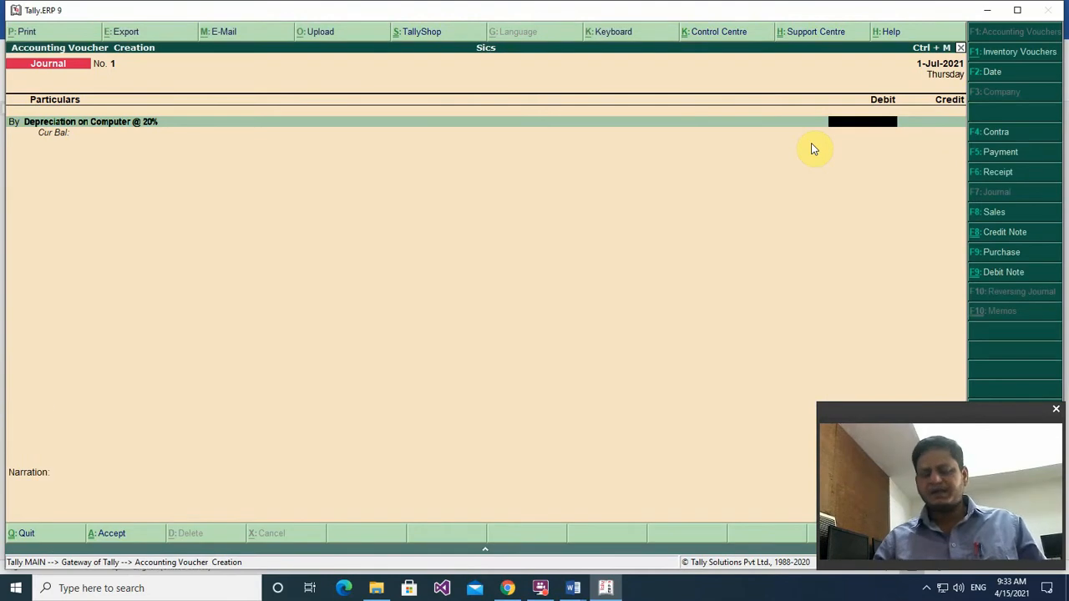
type("10000")
key("Return")
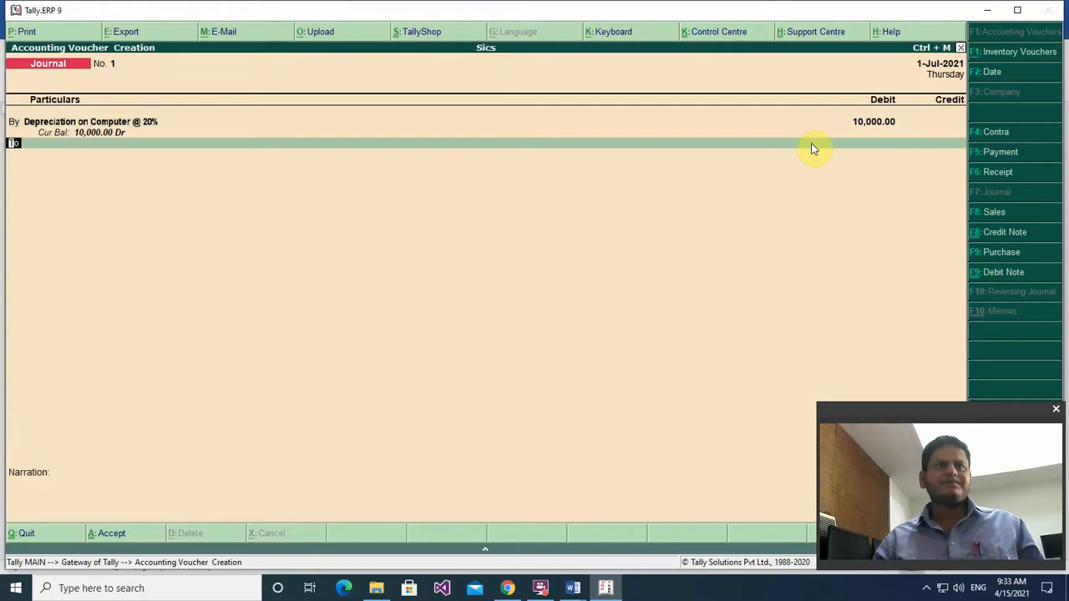
Select Computer for Office as the ledger credited against the depreciation.
key("Return")
key("Down")
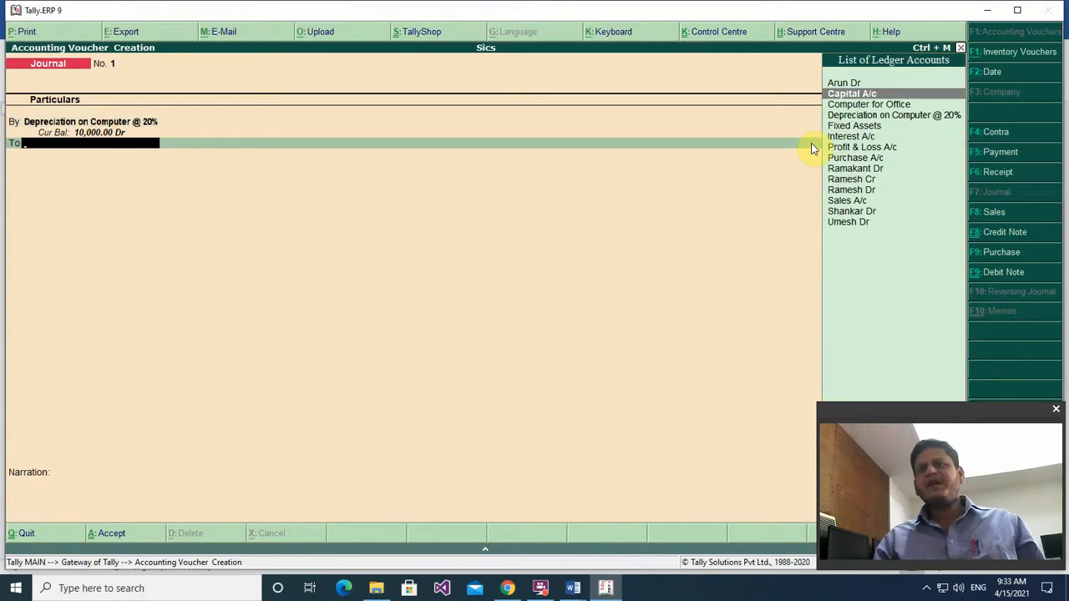
key("Down")
key("Return")
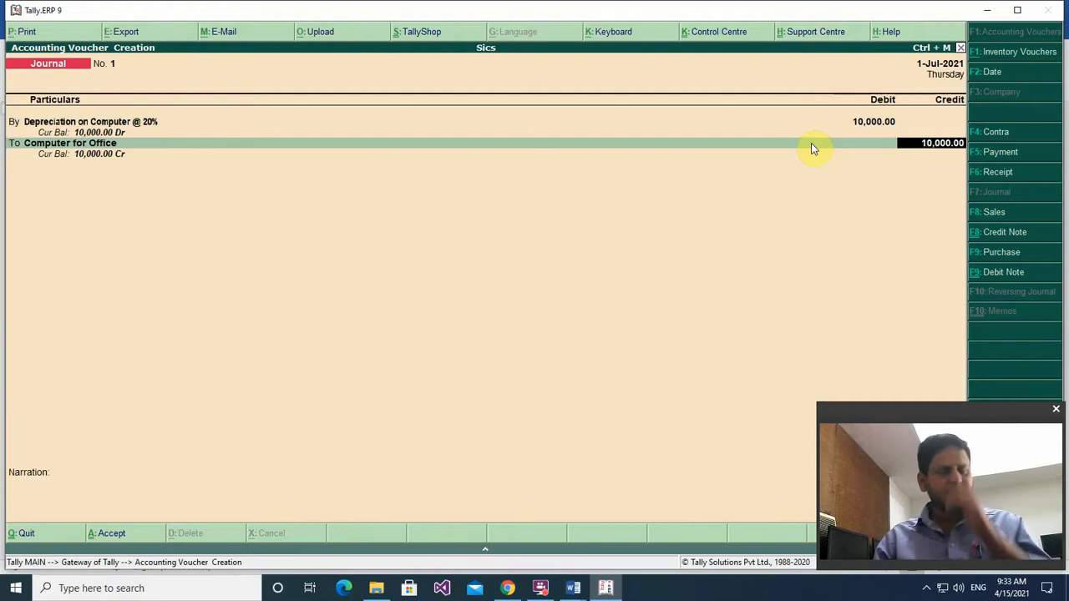
Try Fixed Assets as the ledger credited in the journal voucher and back out of its inventory allocation.
key("BackSpace")
key("Down")
key("Down")
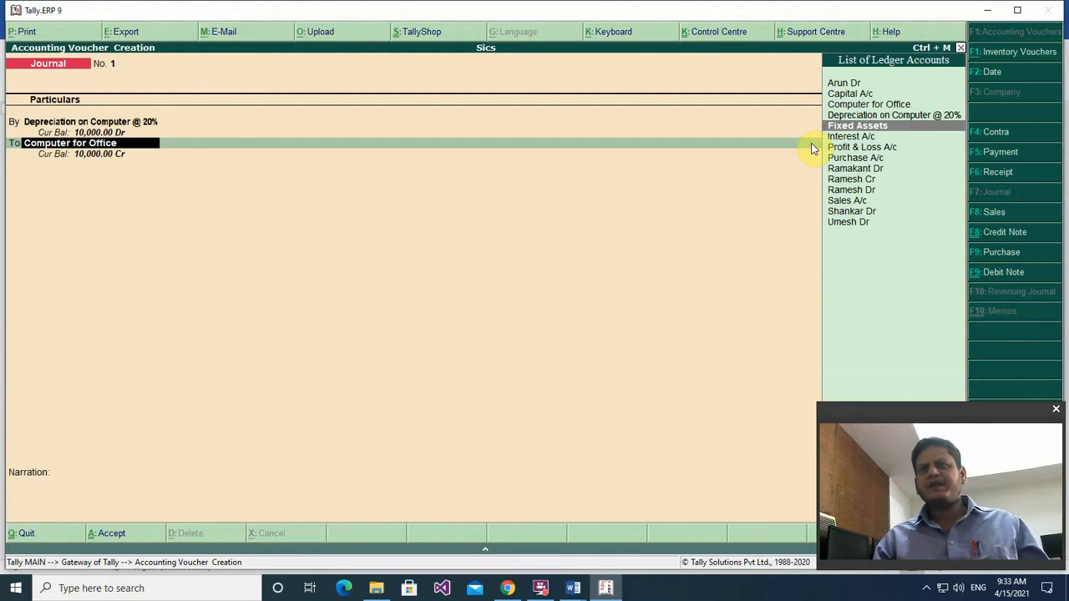
key("Return")
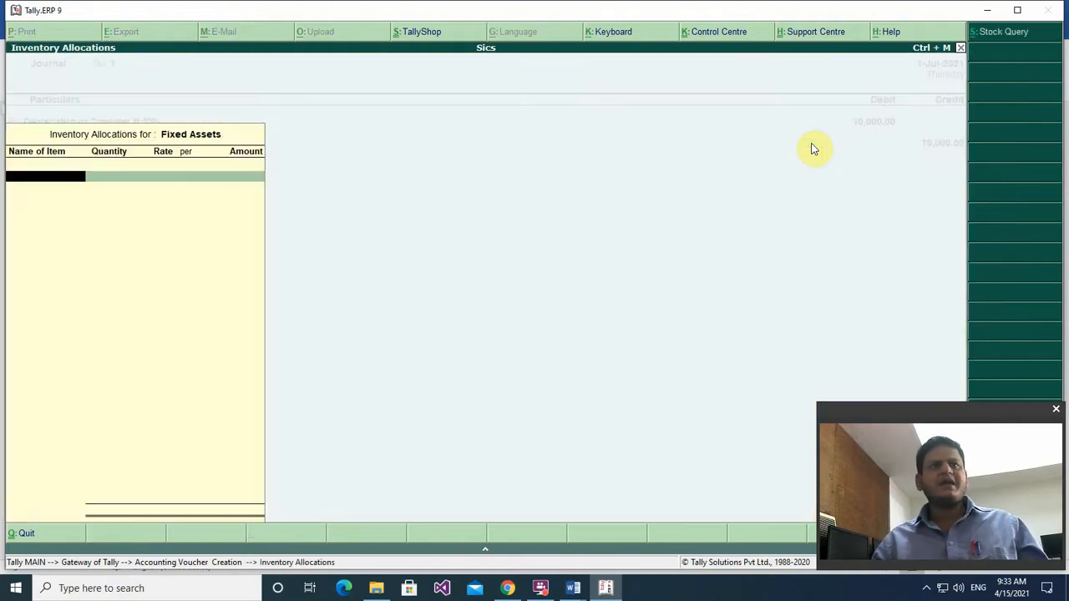
key("Escape")
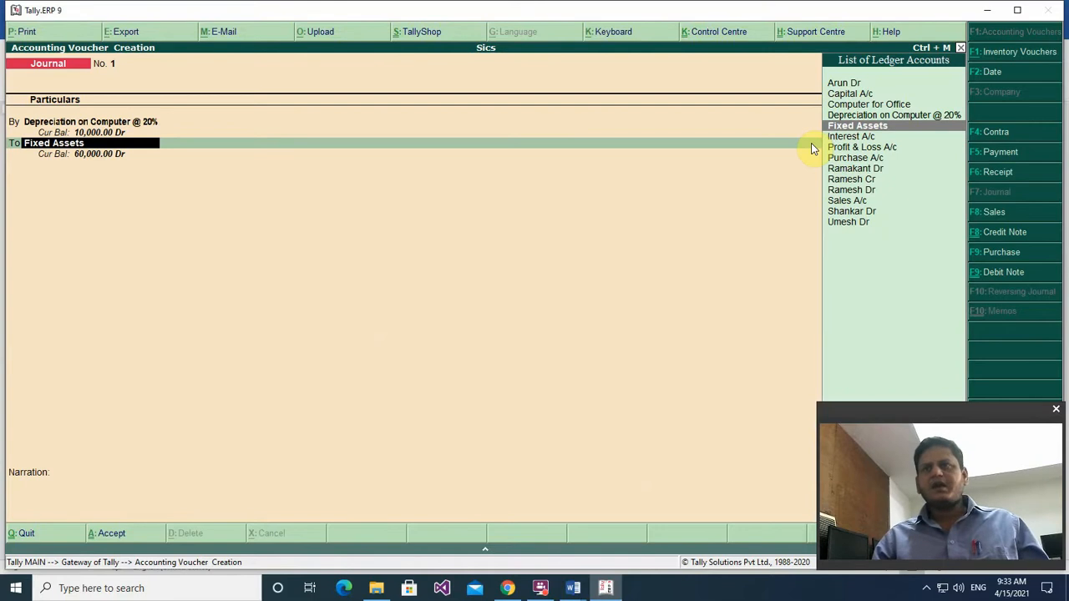
Look through the list of ledger accounts for a suitable account to credit against the depreciation.
key("Down")
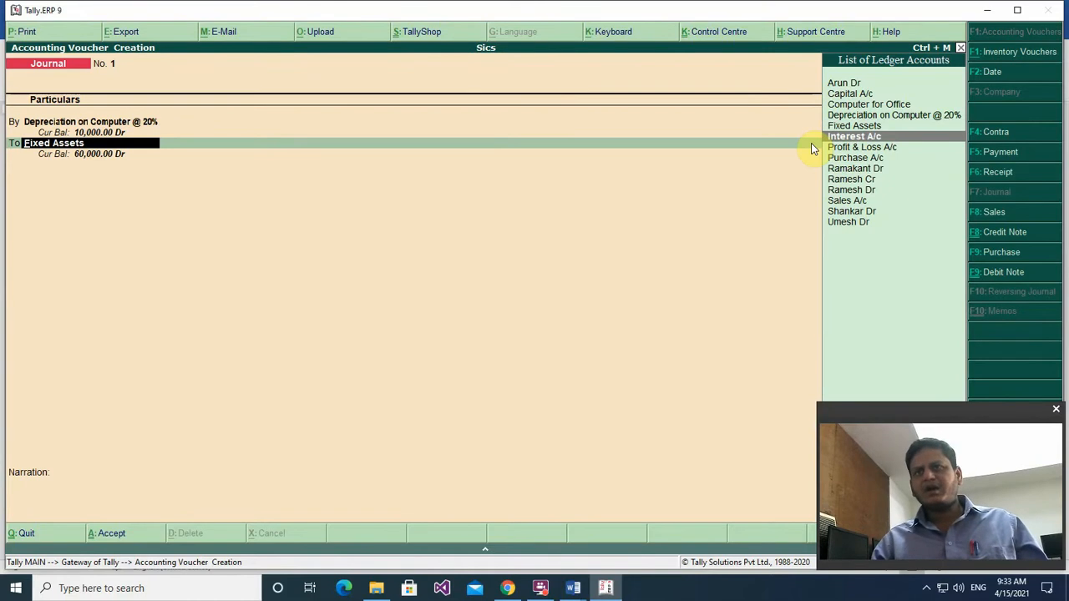
key("Down")
key("Down")
key("Down")
key("Down")
key("Down")
key("Down")
key("Down")
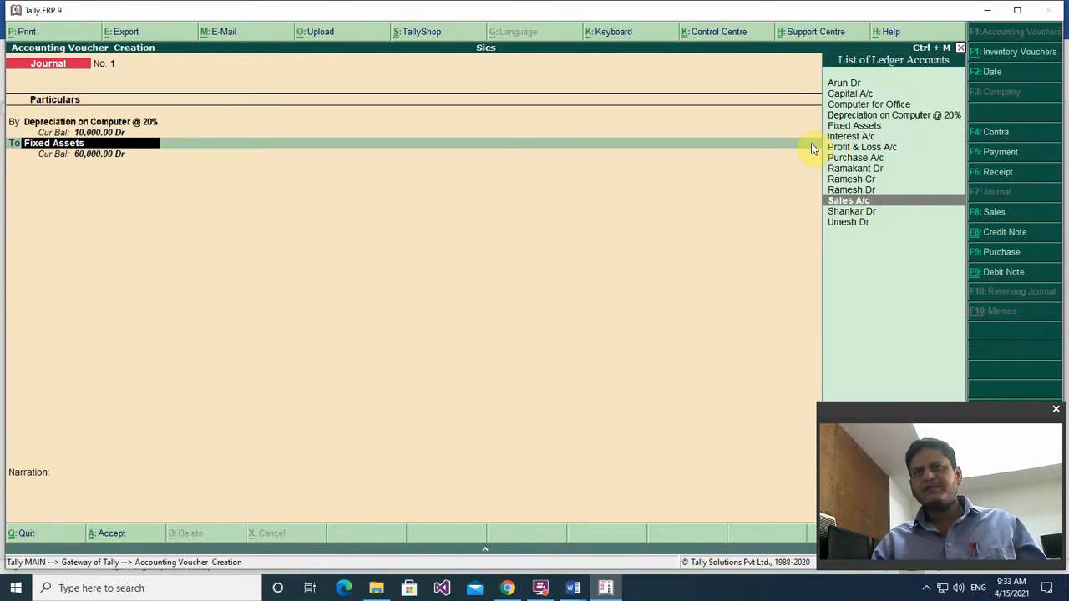
key("Down")
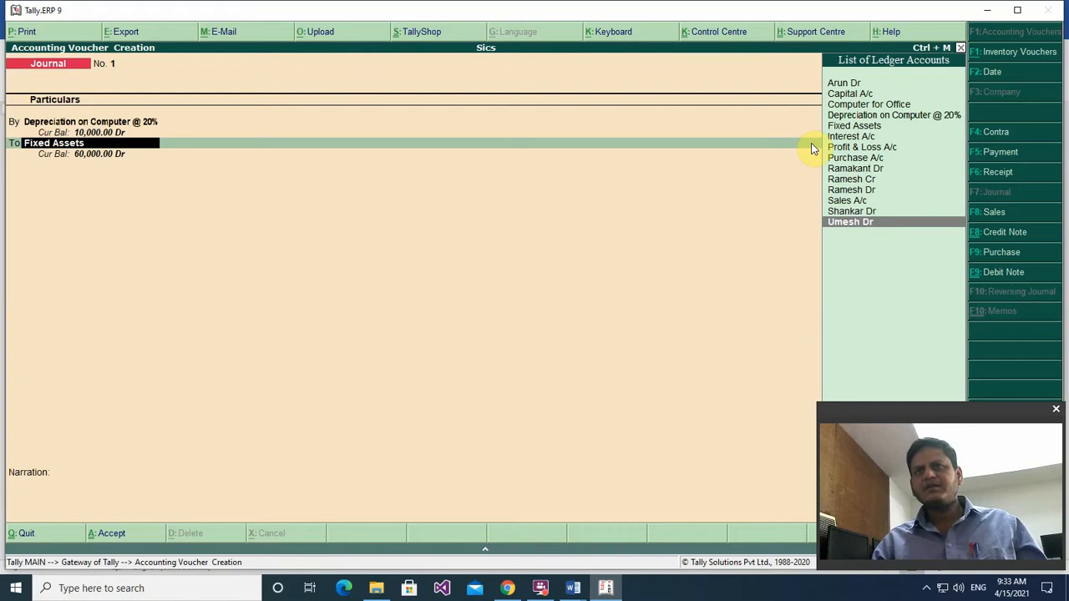
key("Up")
key("Up")
key("Up")
key("Up")
key("Up")
key("Up")
key("Up")
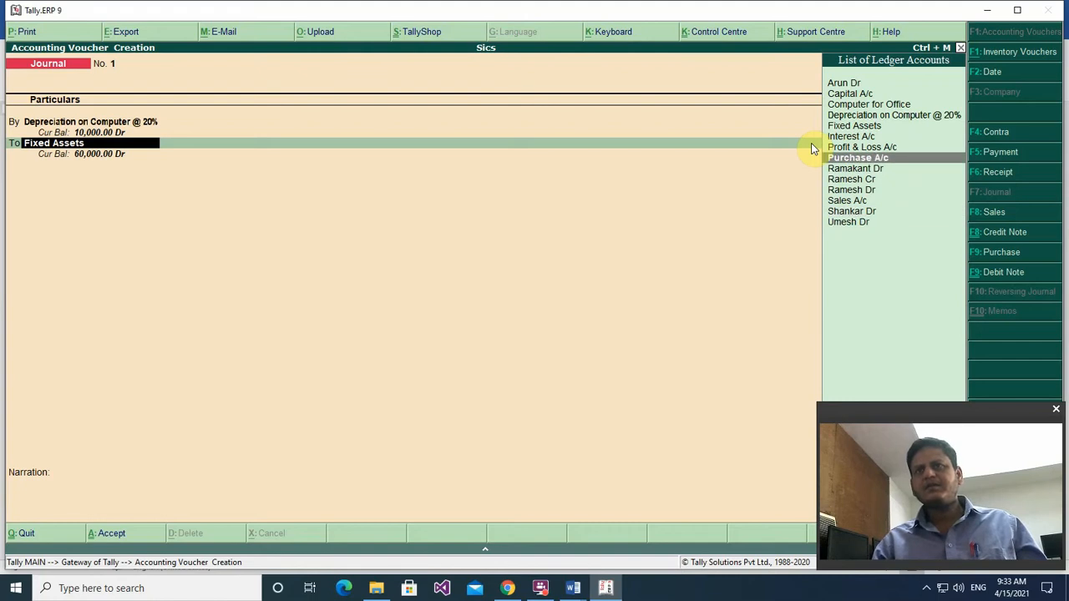
key("Up")
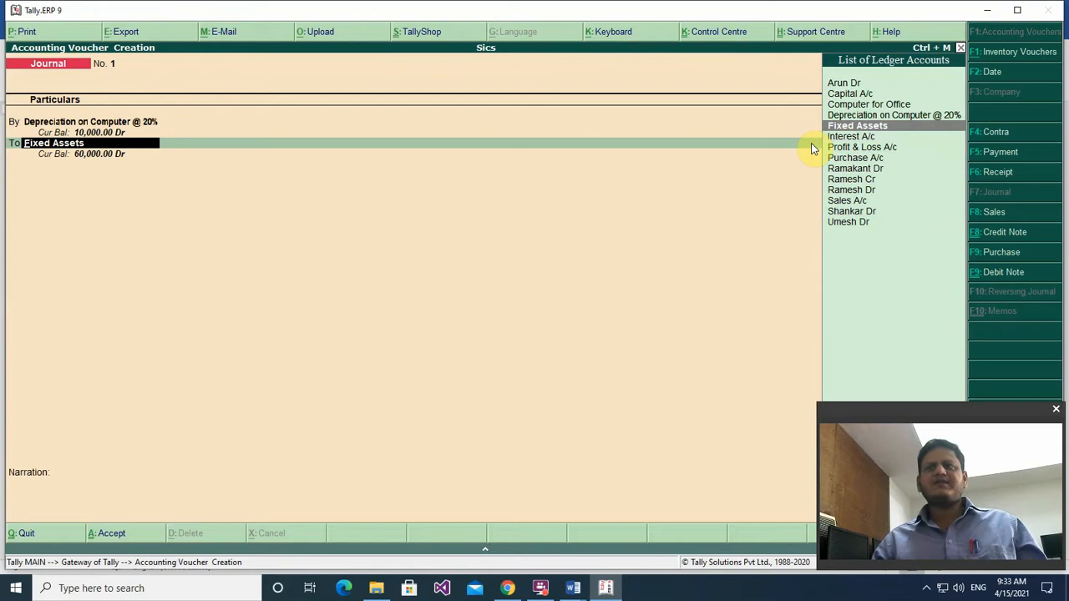
Try crediting Fixed Assets with 10,000 allocated to the Desktop Computer stock item, leaving its quantity blank.
key("Return")
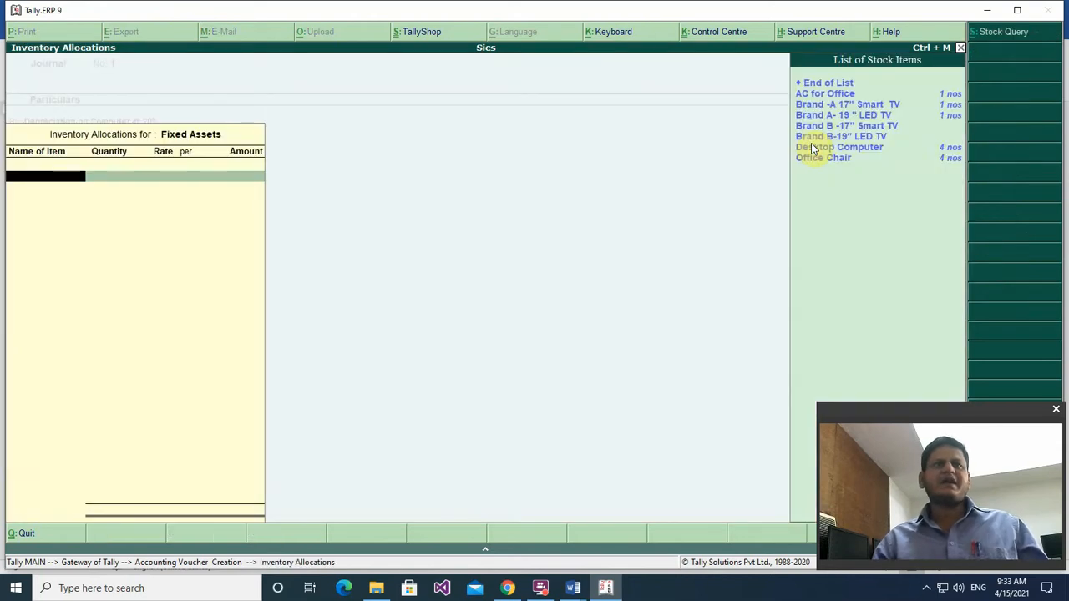
key("Down")
key("Down")
key("Down")
key("Down")
key("Down")
key("Down")
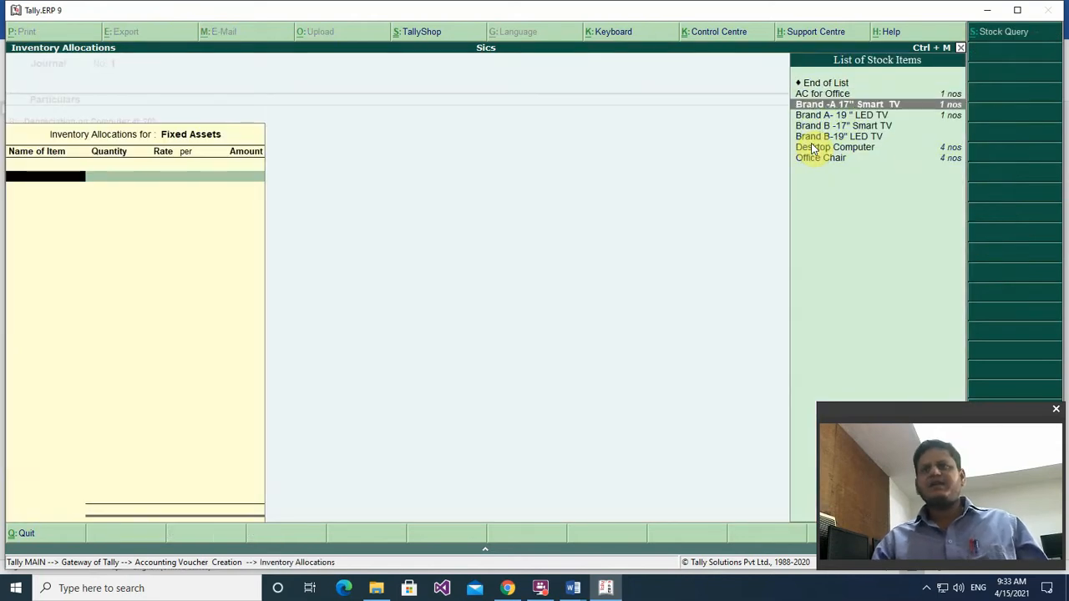
key("Return")
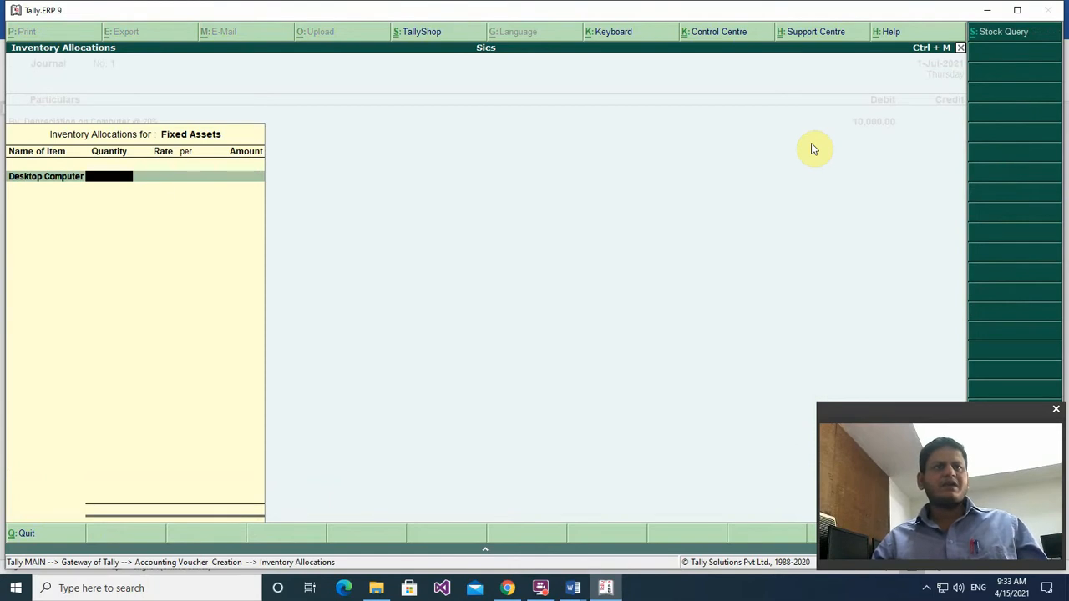
key("Return")
key("Return")
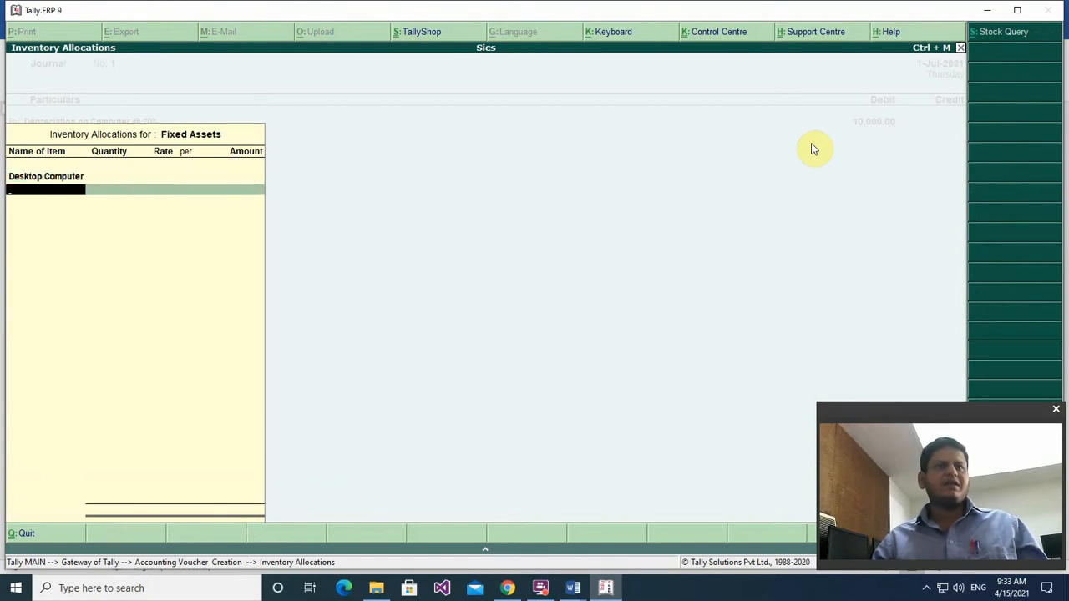
key("BackSpace")
type("10")
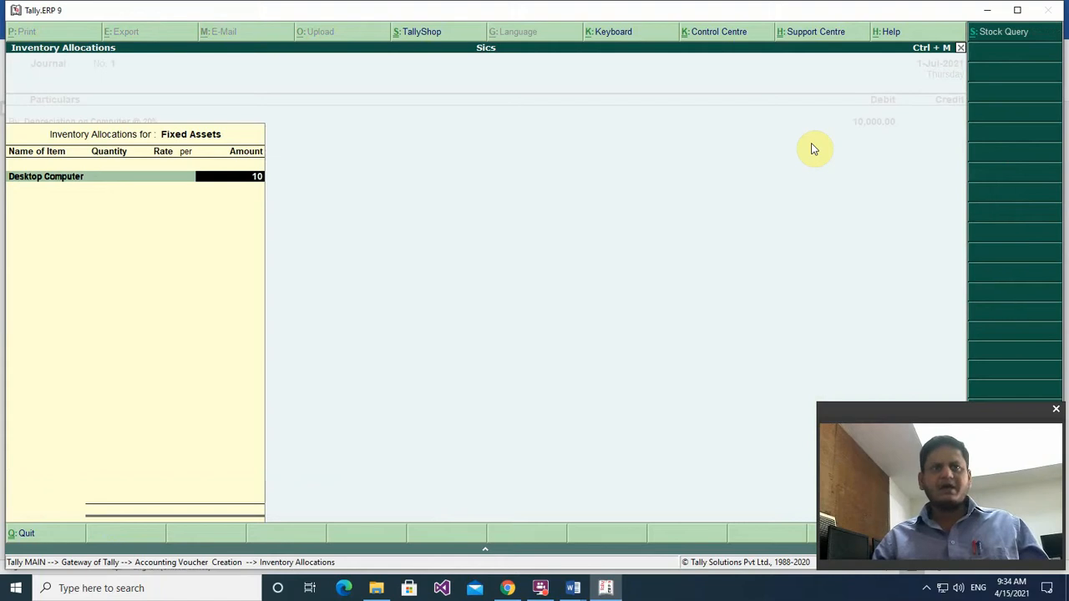
type(",00000")
key("Return")
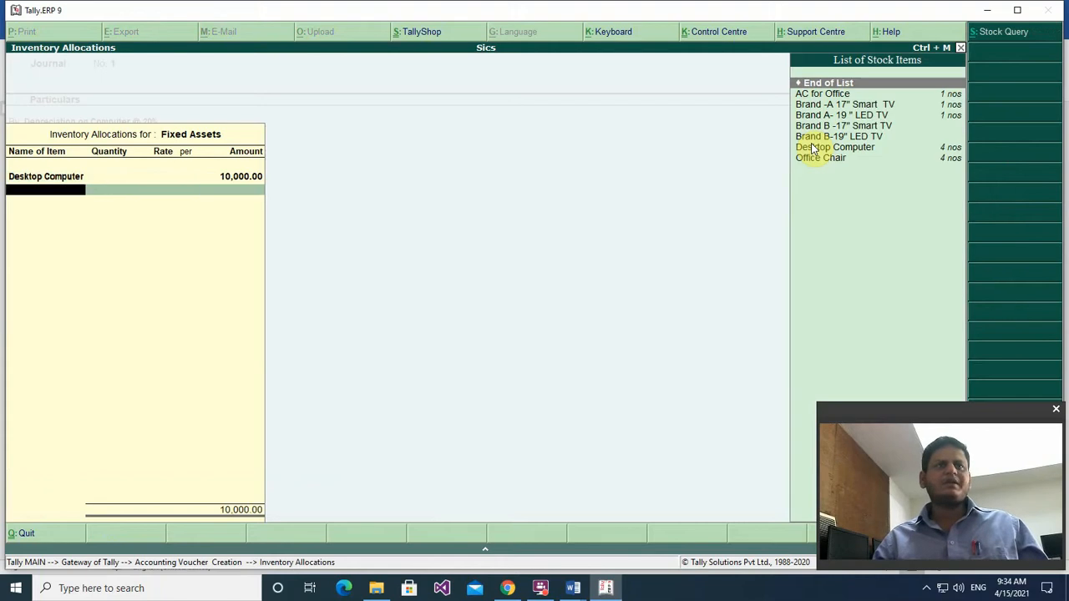
key("Return")
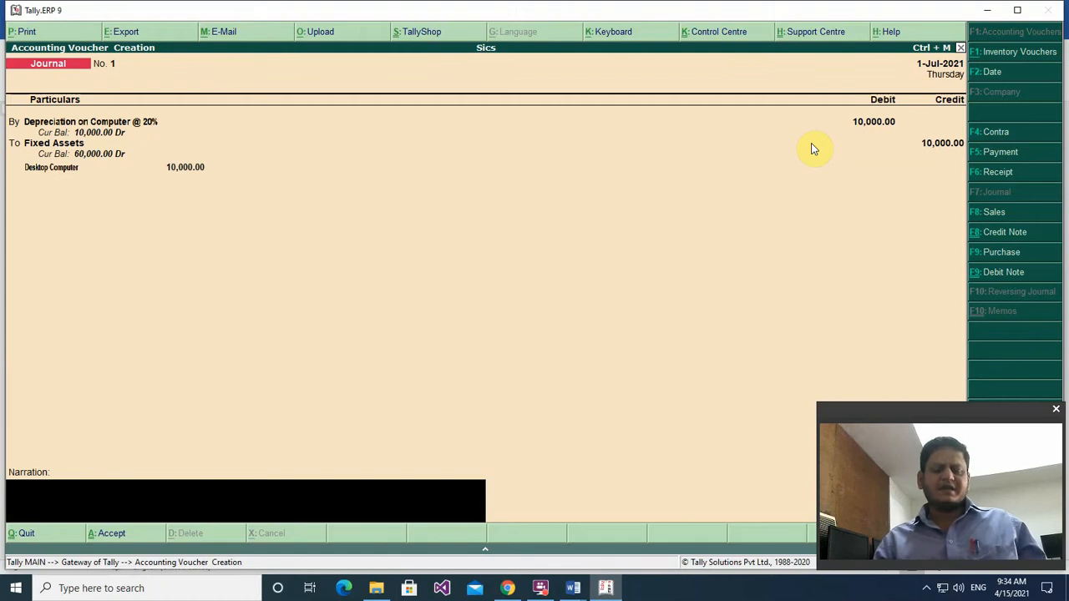
Change the credited ledger back to Computer for Office and save the depreciation journal voucher.
key("BackSpace")
key("BackSpace")
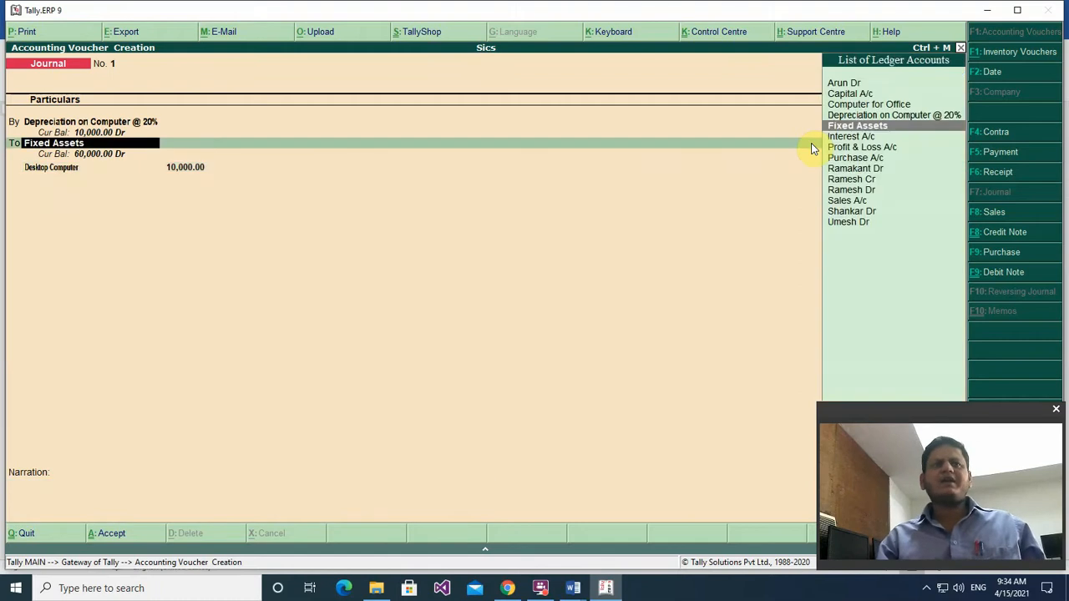
key("Up")
key("Up")
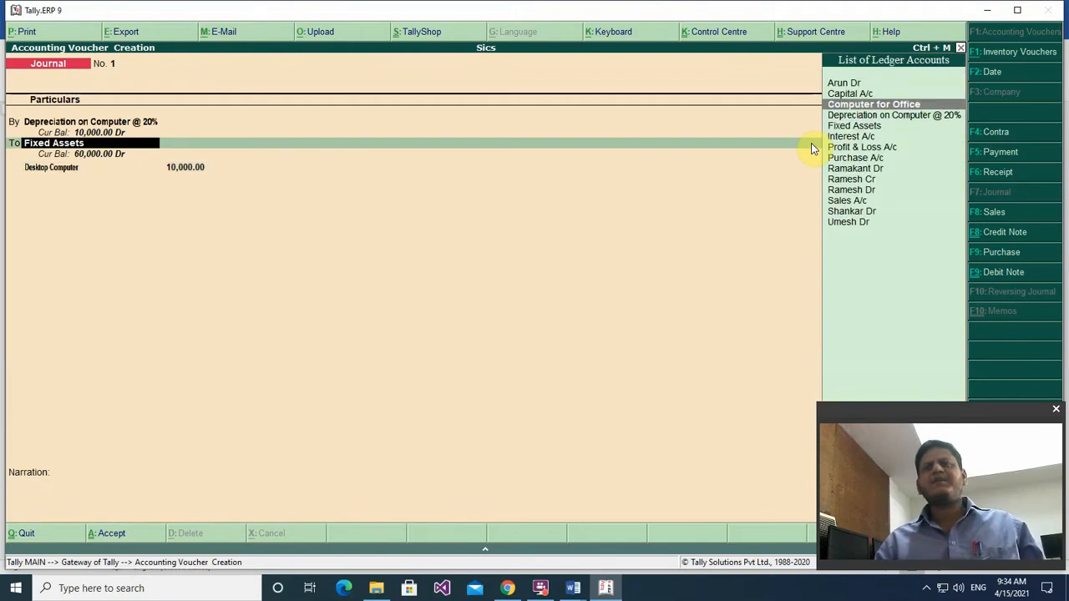
key("Return")
key("Return")
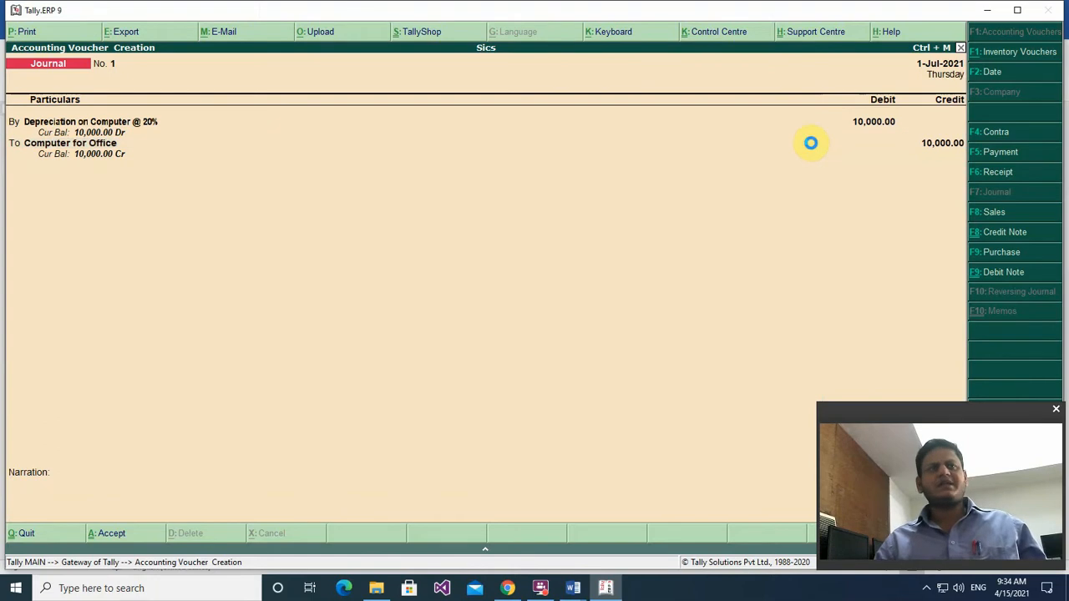
key("ctrl+a")
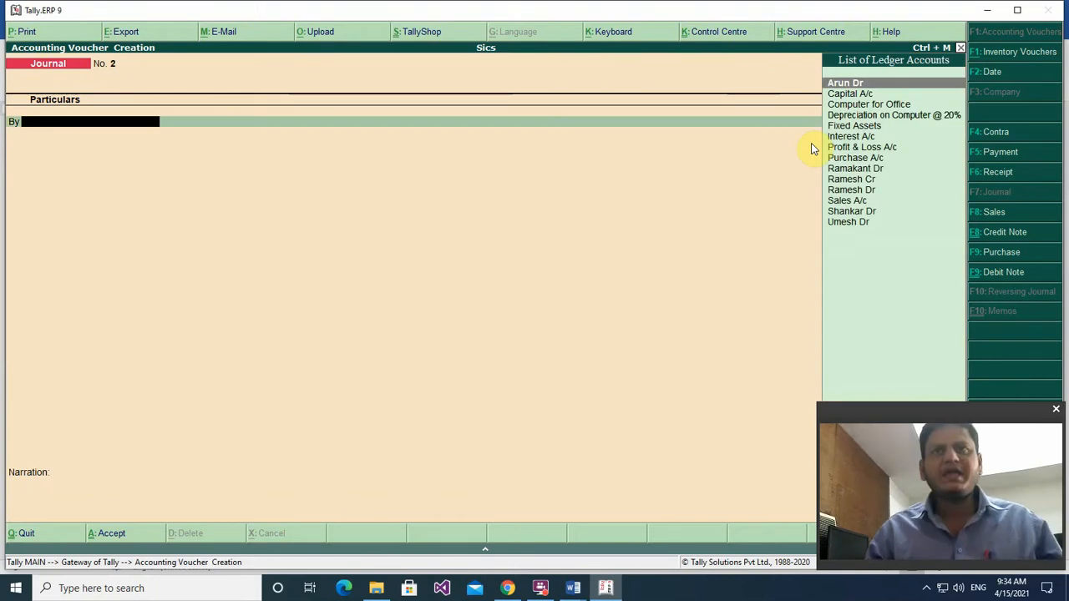
Leave voucher entry and open the Fixed Assets group summary from the Balance Sheet.
key("Escape")
key("Escape")
key("n")
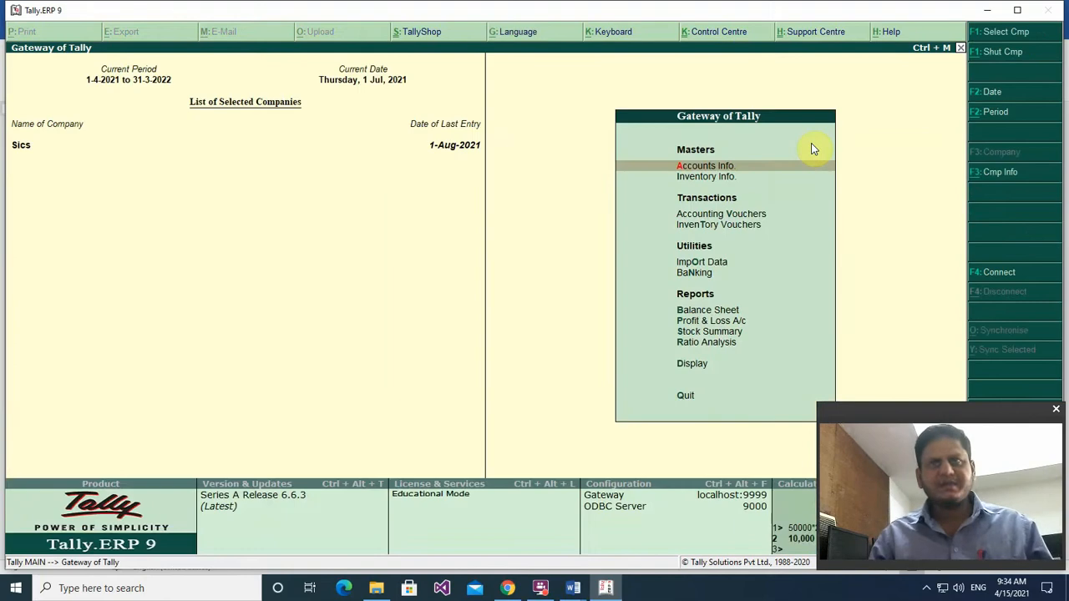
key("b")
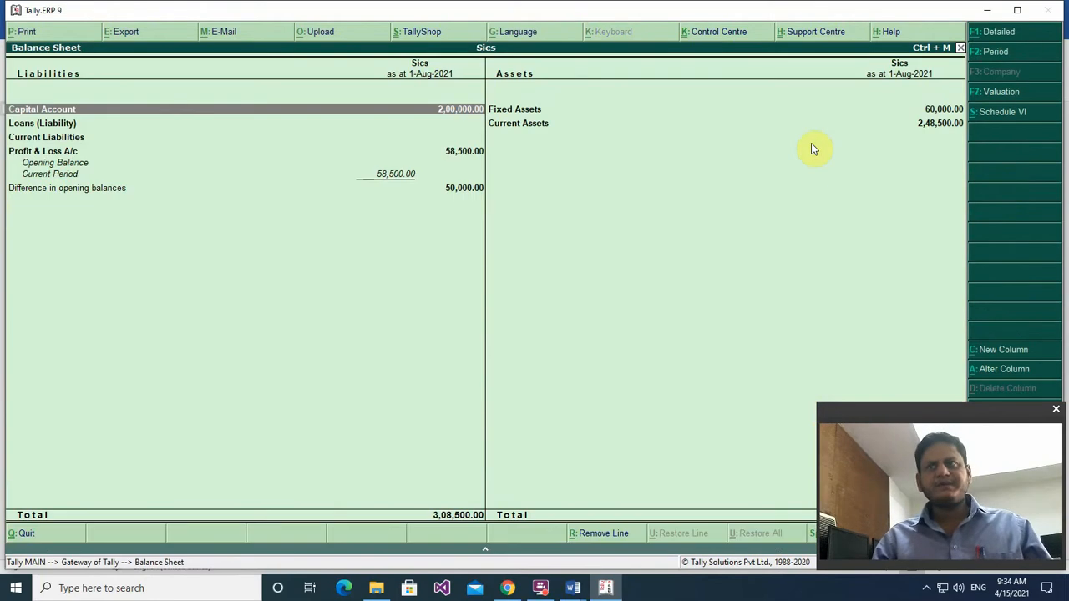
key("Right")
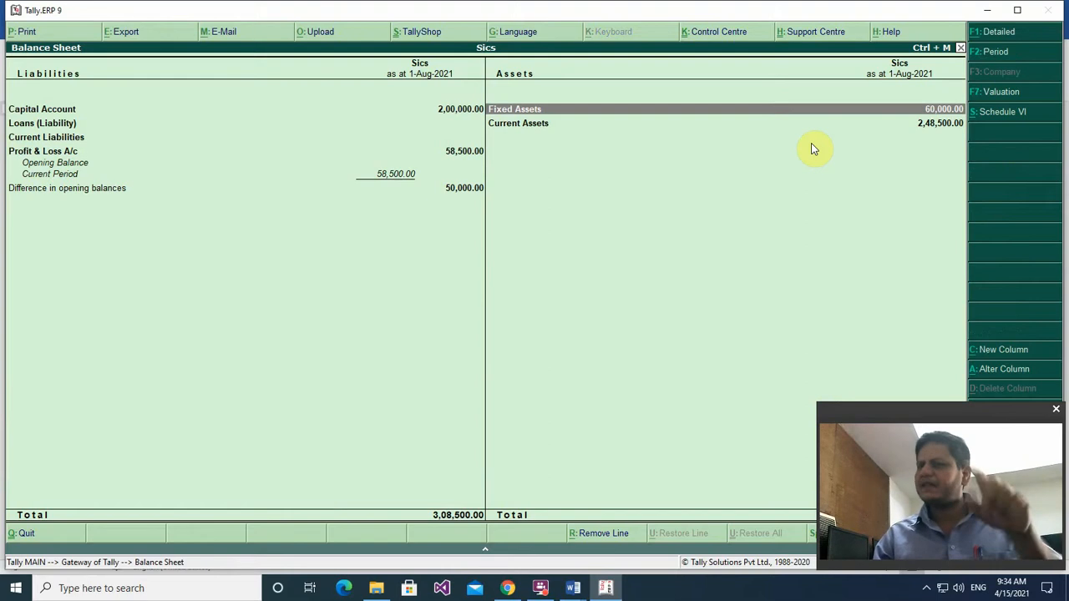
key("Return")
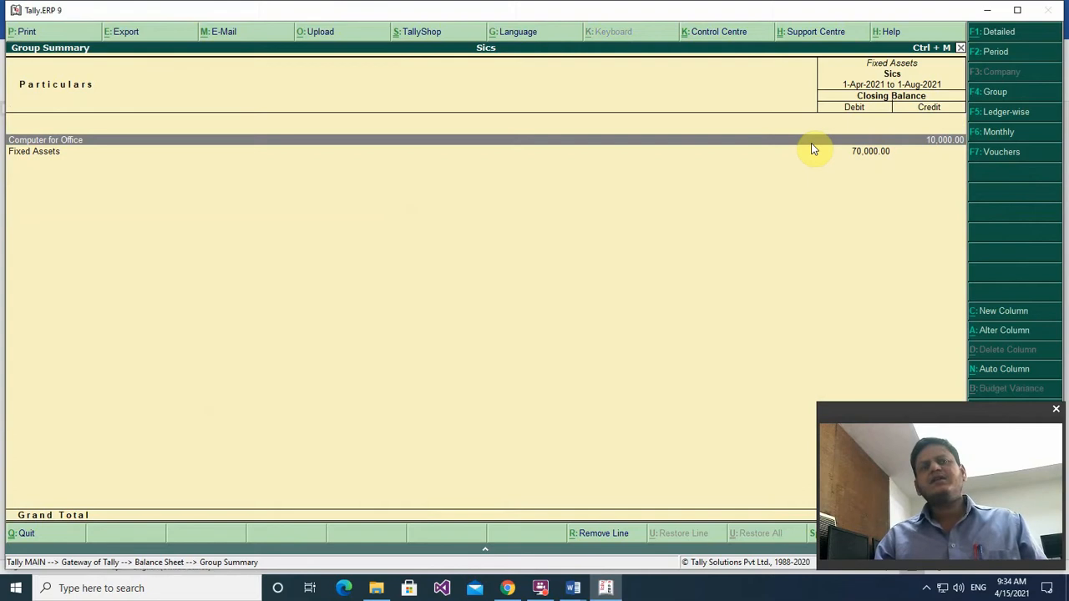
Examine the Computer for Office ledger's monthly summary and its August vouchers, and return to the group summary.
key("Return")
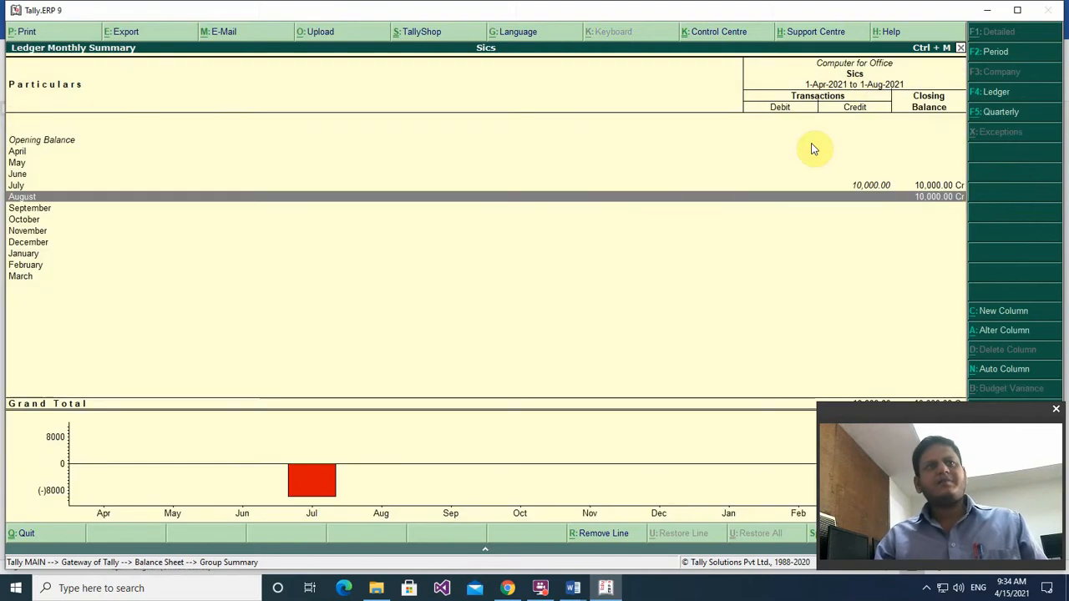
key("Return")
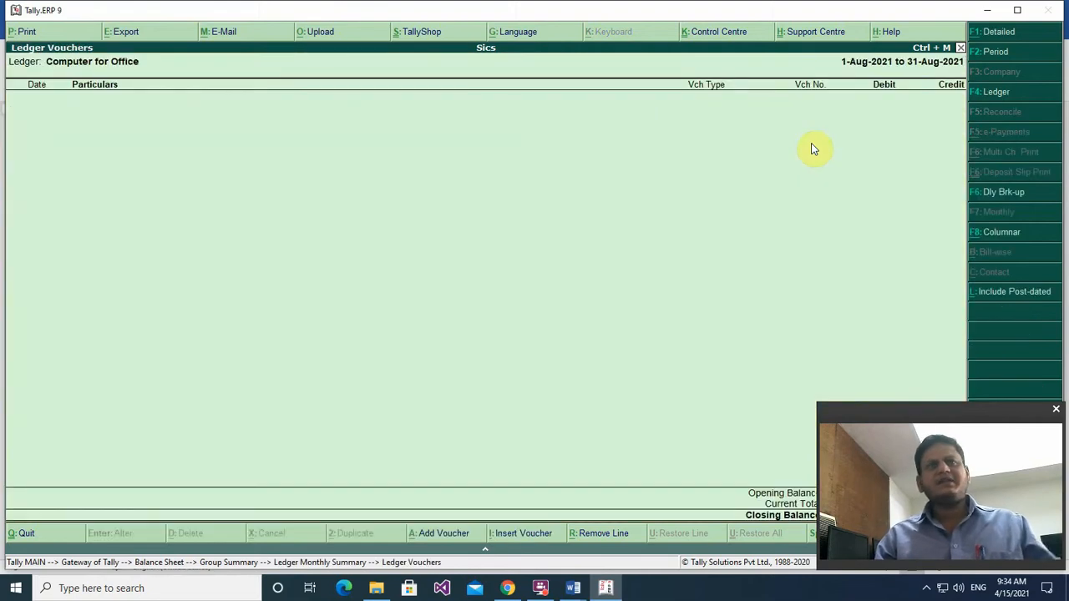
key("Escape")
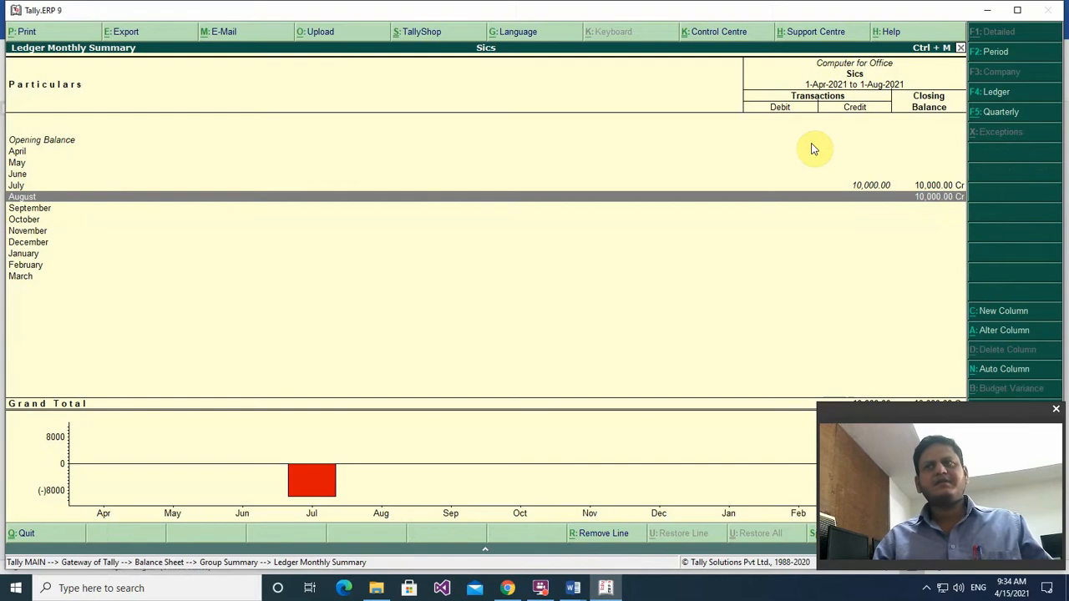
key("Escape")
Check the monthly summaries of the Fixed Assets and Computer for Office ledgers, and return to the Balance Sheet.
key("Down")
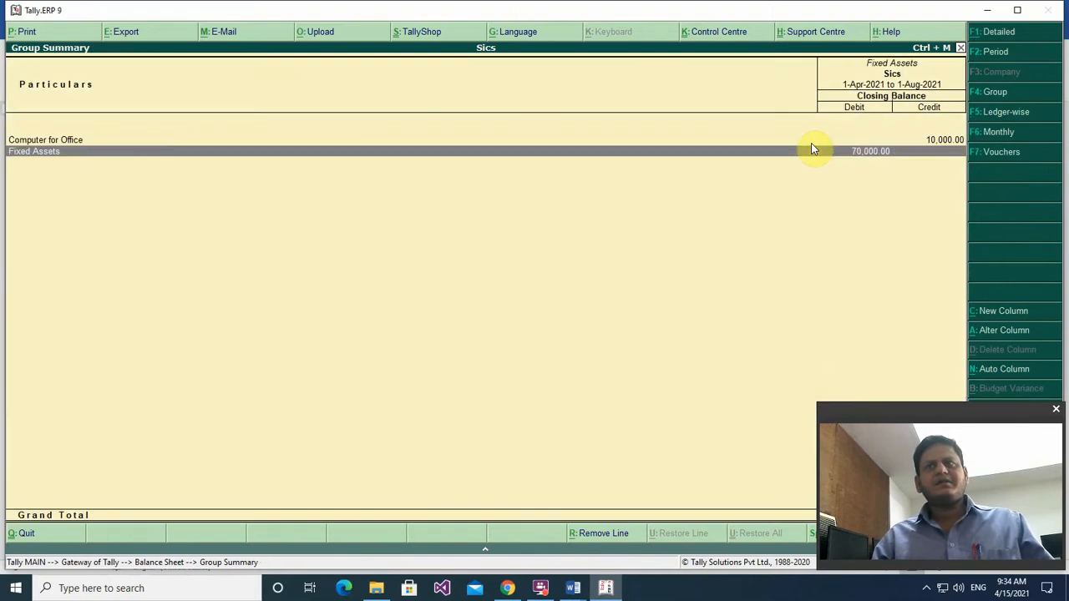
double_click(814, 149)
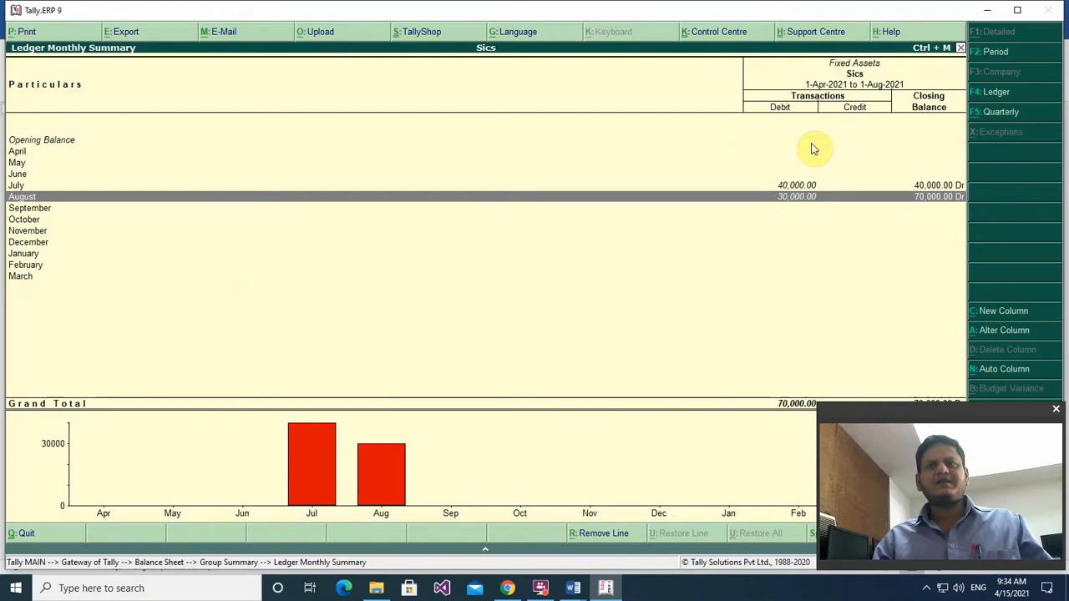
key("Escape")
key("Up")
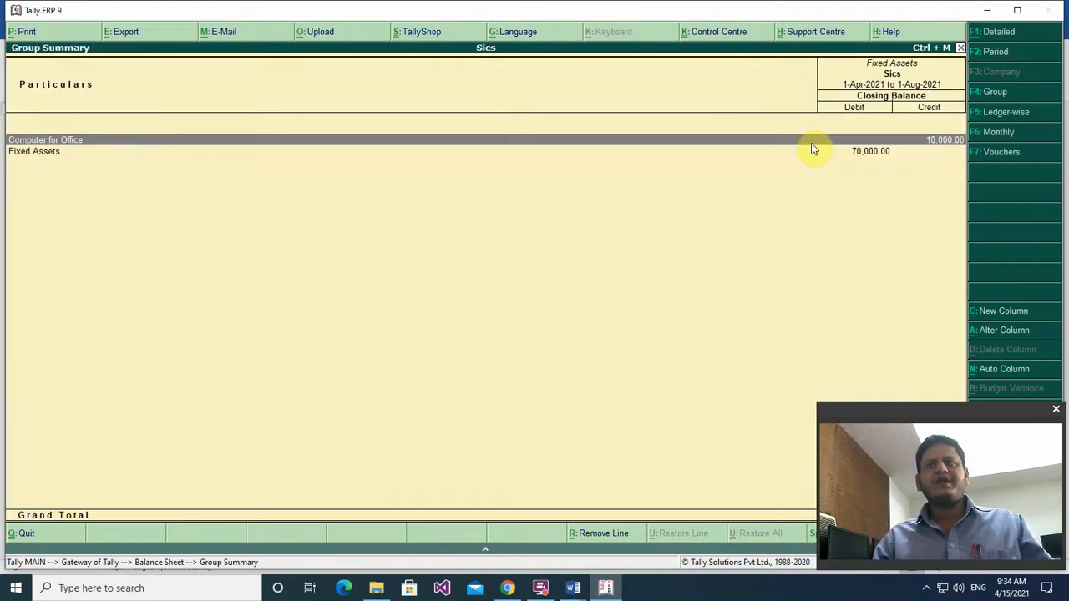
key("Return")
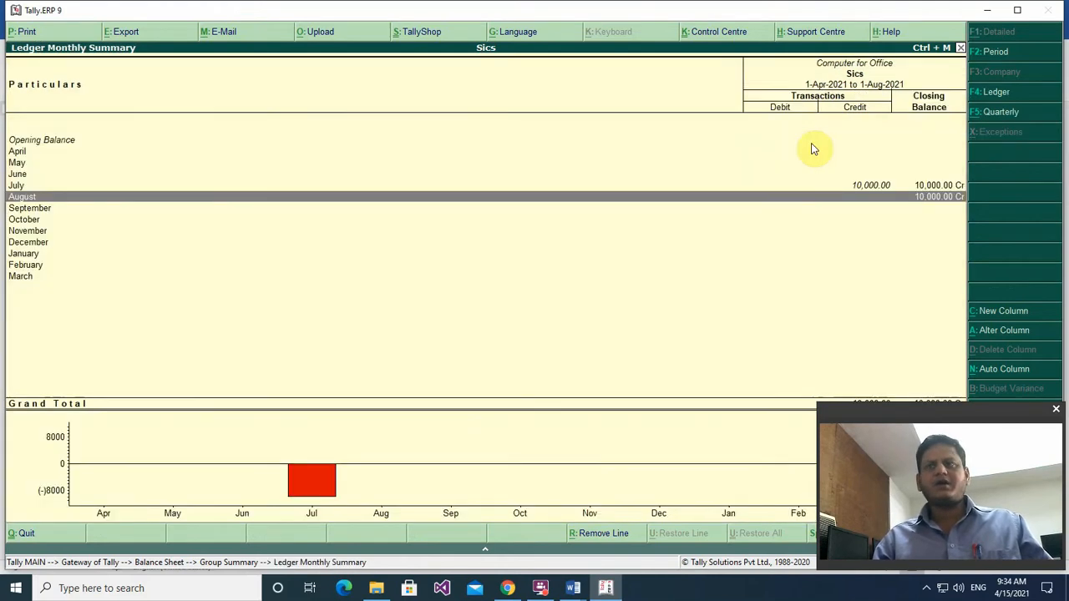
key("Escape")
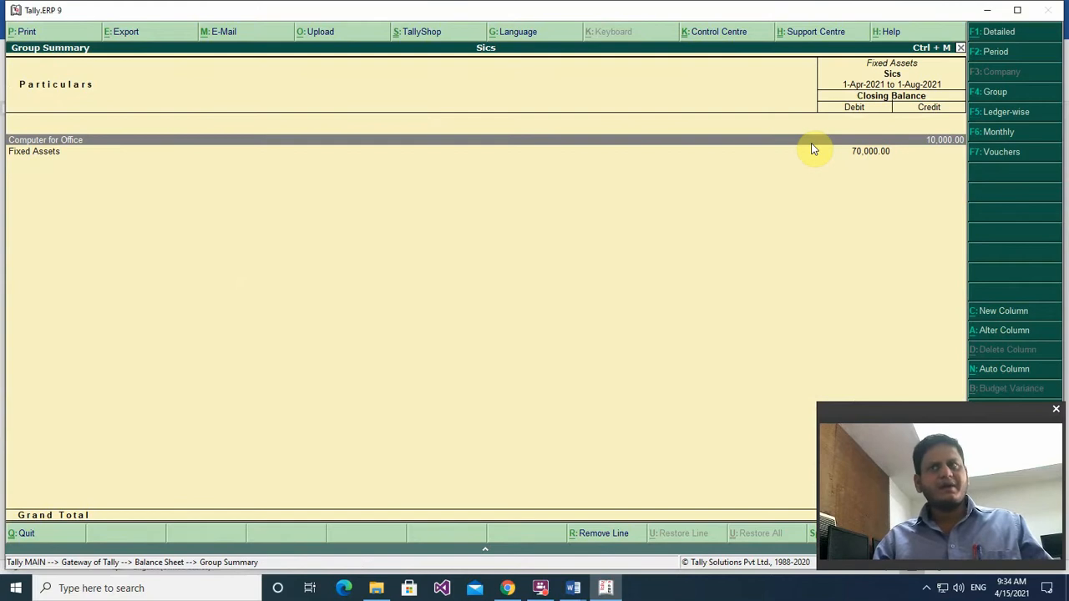
key("Escape")
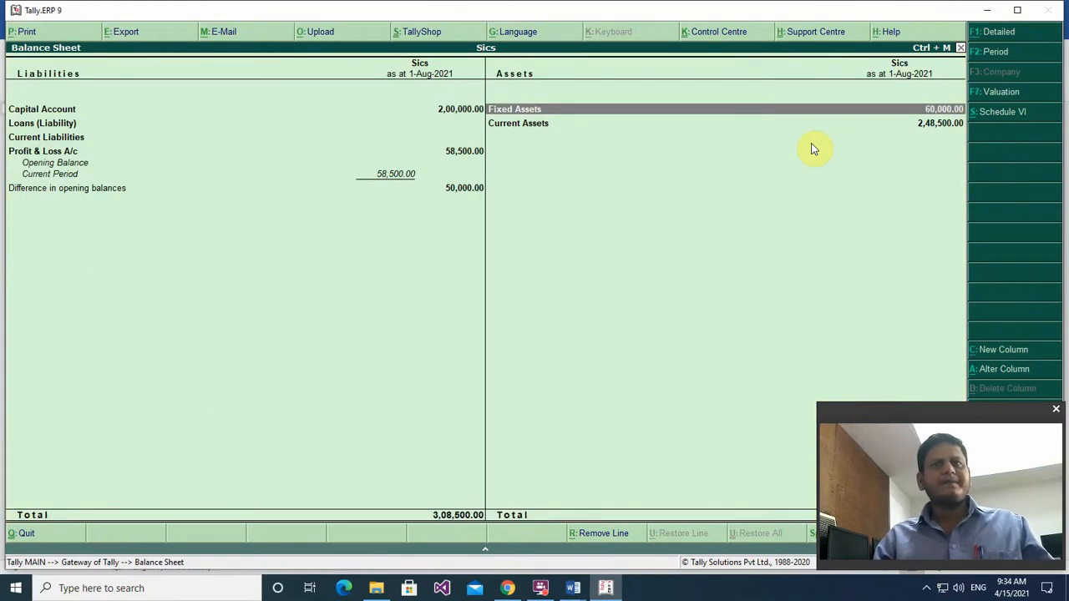
Review the Current Assets breakdown in the Balance Sheet and return to the Gateway of Tally.
key("Down")
key("Return")
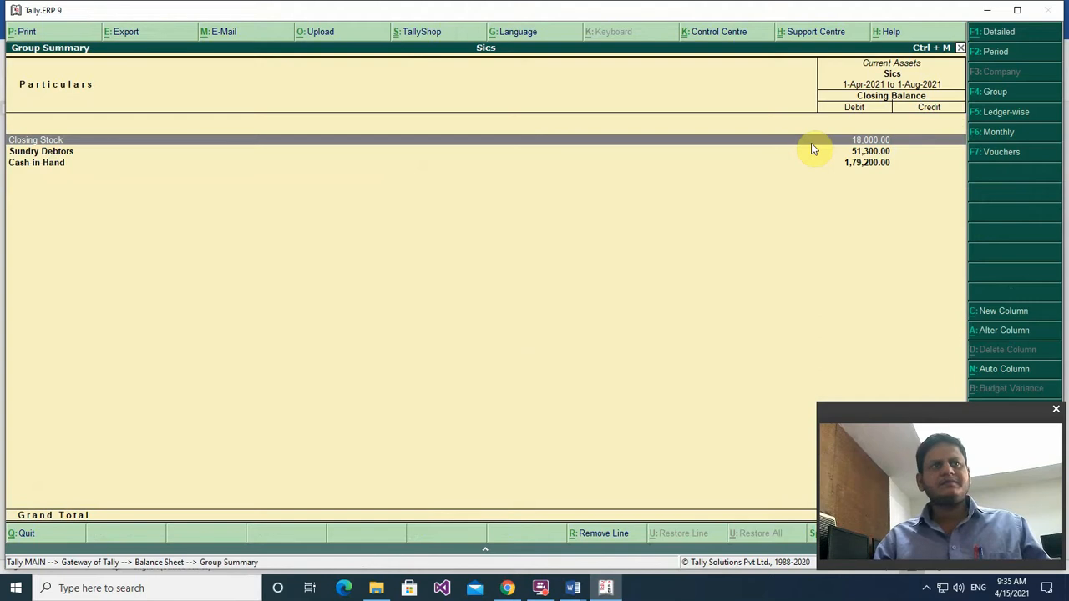
key("Escape")
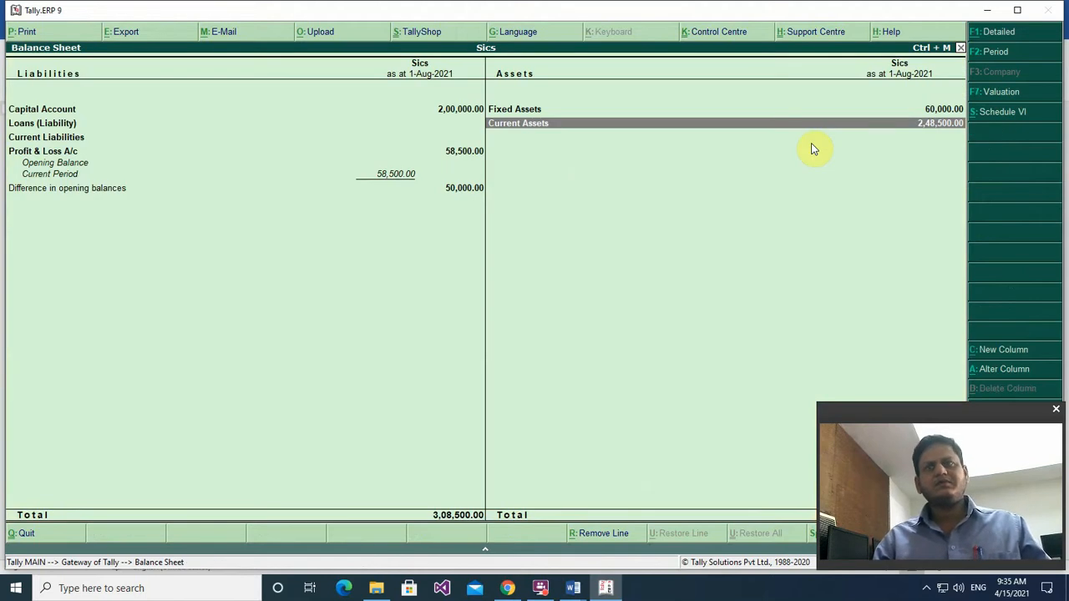
key("Escape")
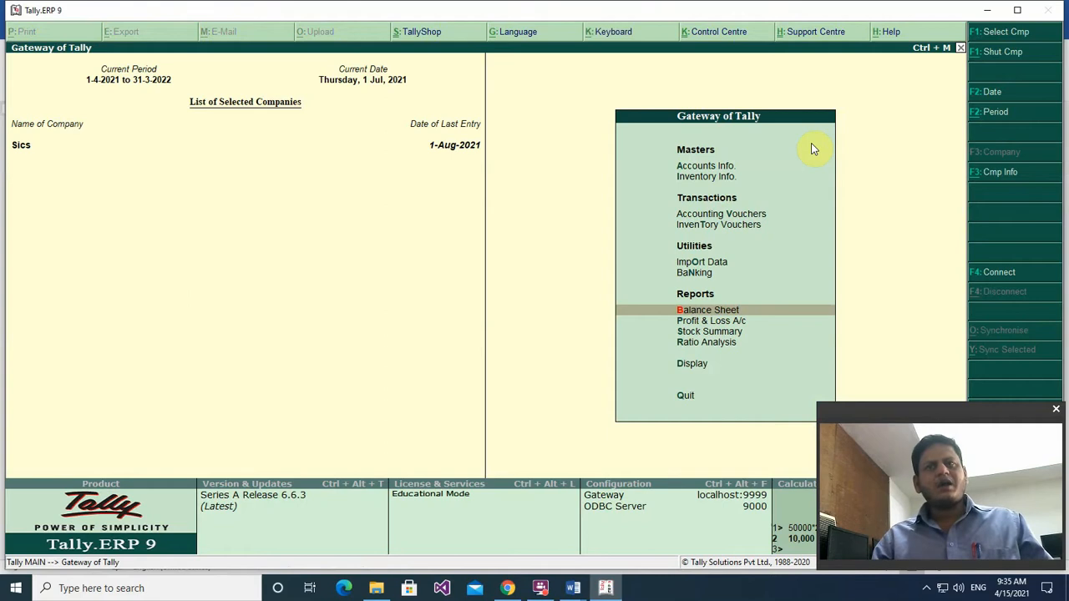
Check the Balance Sheet and return to the Gateway of Tally.
key("Up")
key("Up")
key("Up")
key("Up")
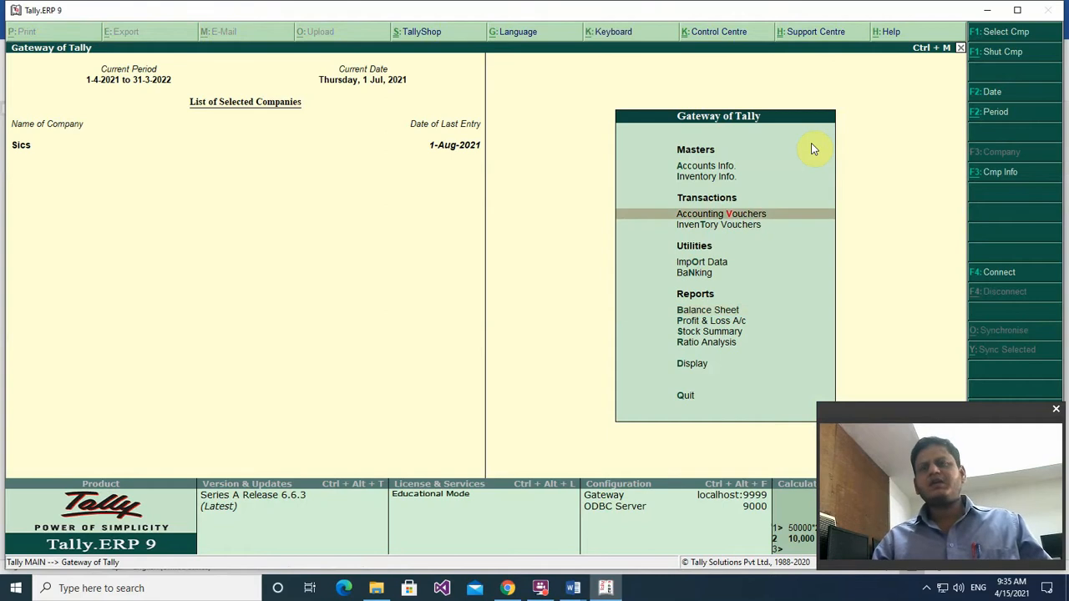
key("Down")
key("Down")
key("Down")
key("Down")
key("Return")
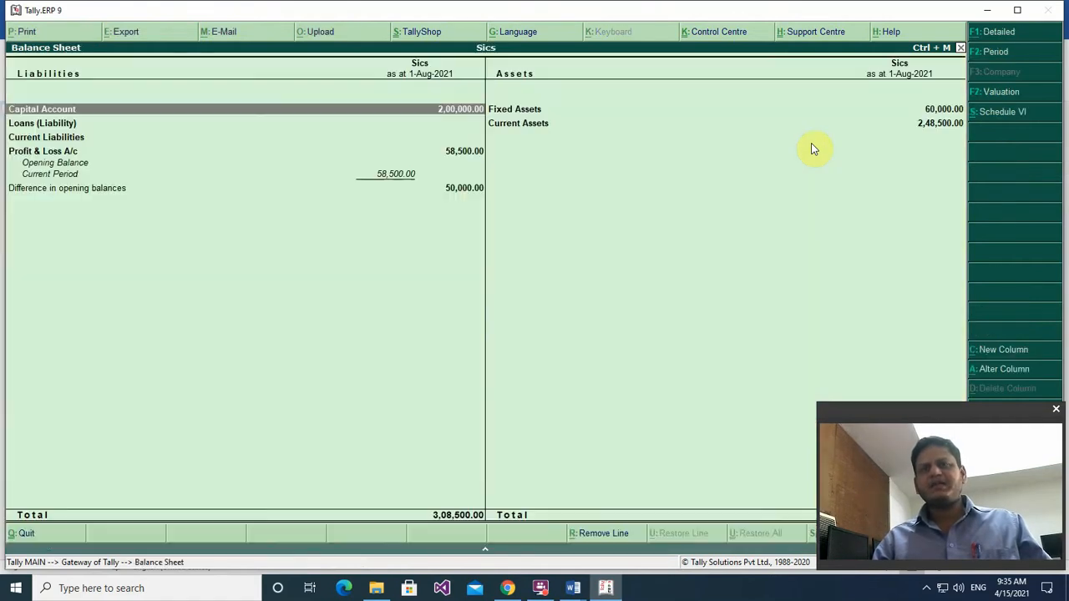
key("Escape")
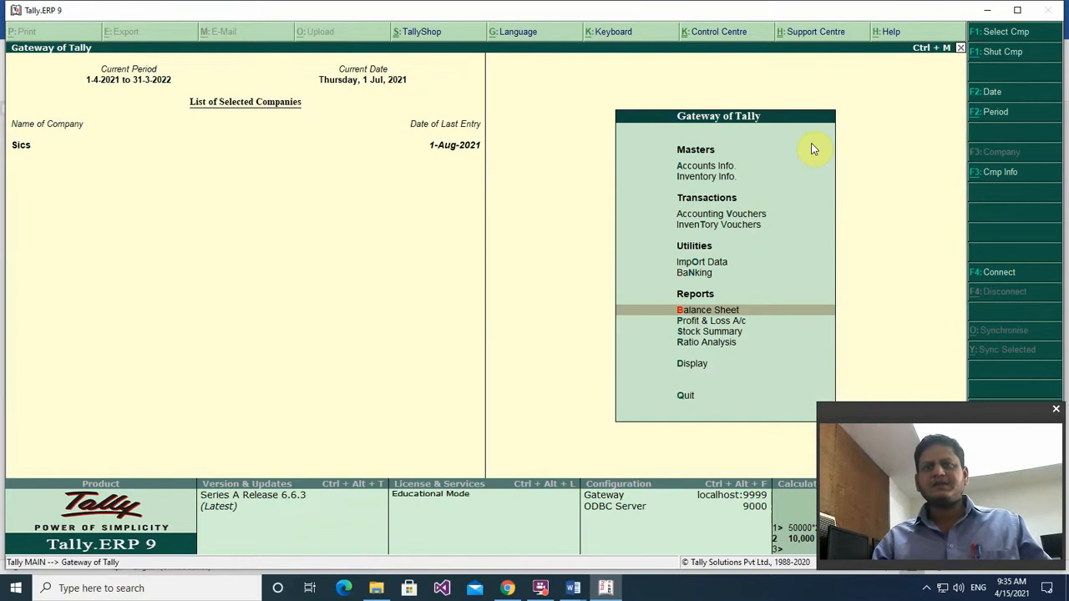
Start a journal voucher debiting Depreciation on Computer @ 20% with 10,000.
key("Up")
key("Up")
key("Up")
key("Up")
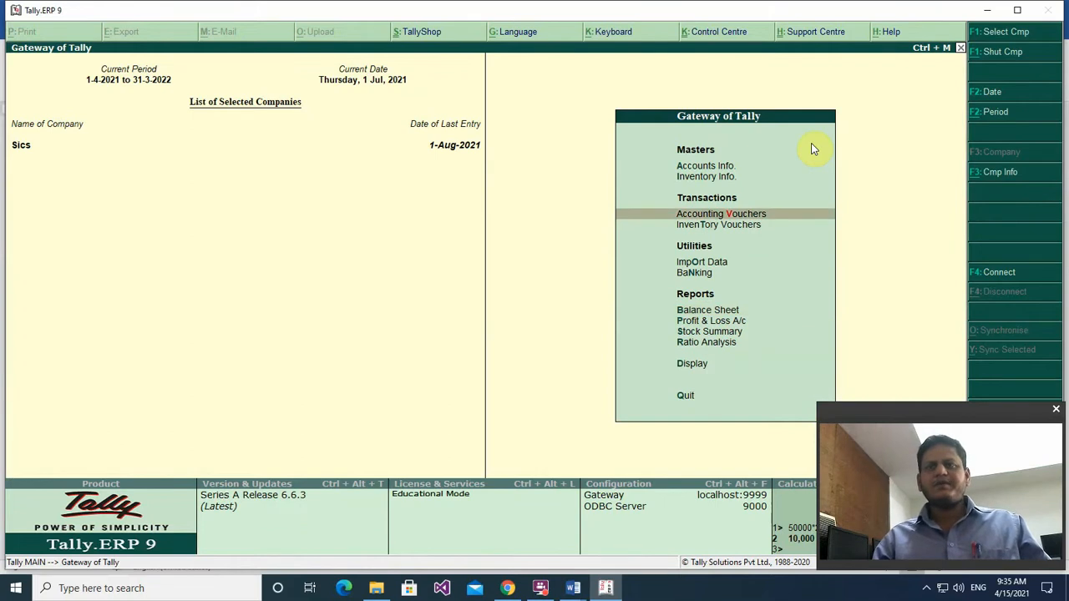
key("Return")
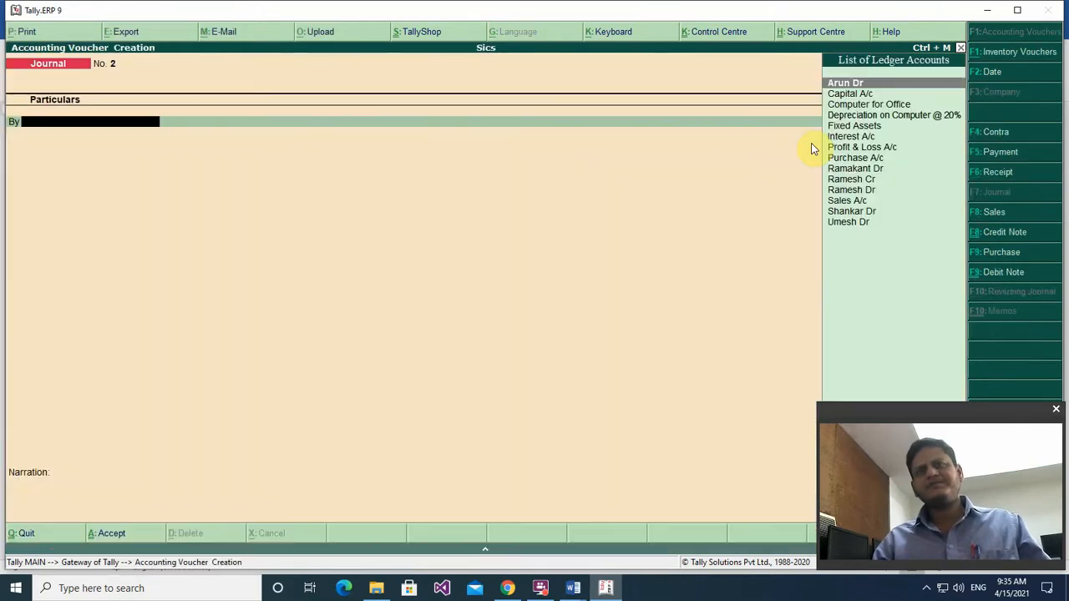
key("Down")
key("Down")
key("Down")
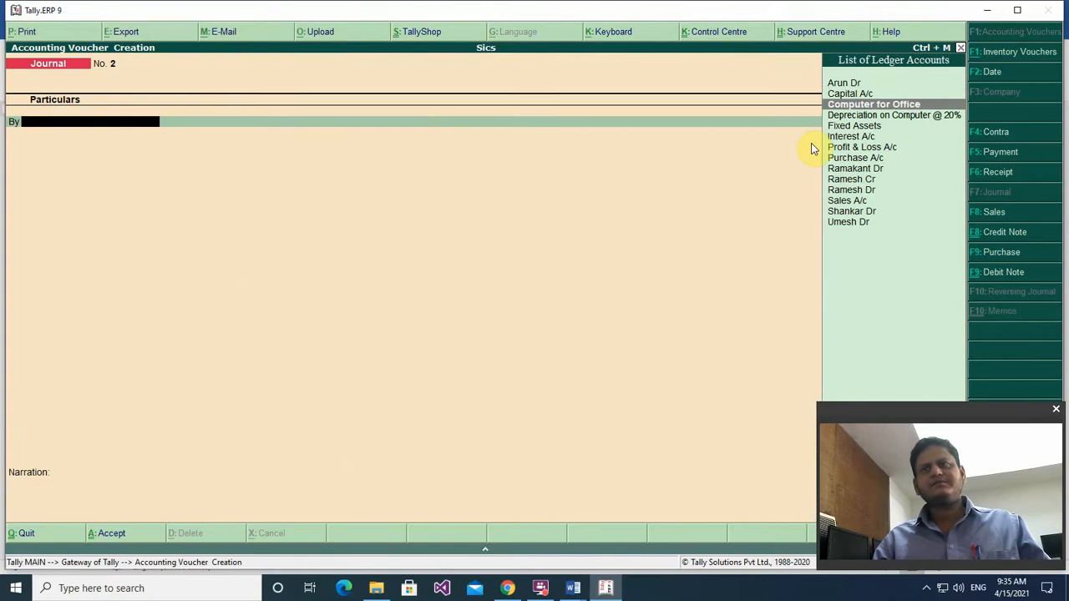
key("Return")
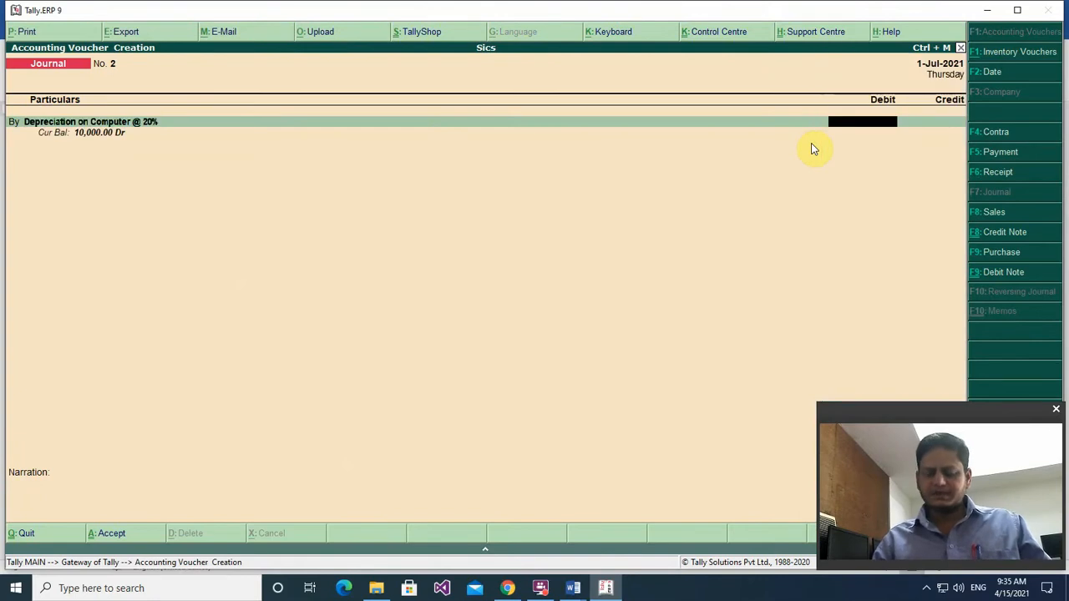
type("10000")
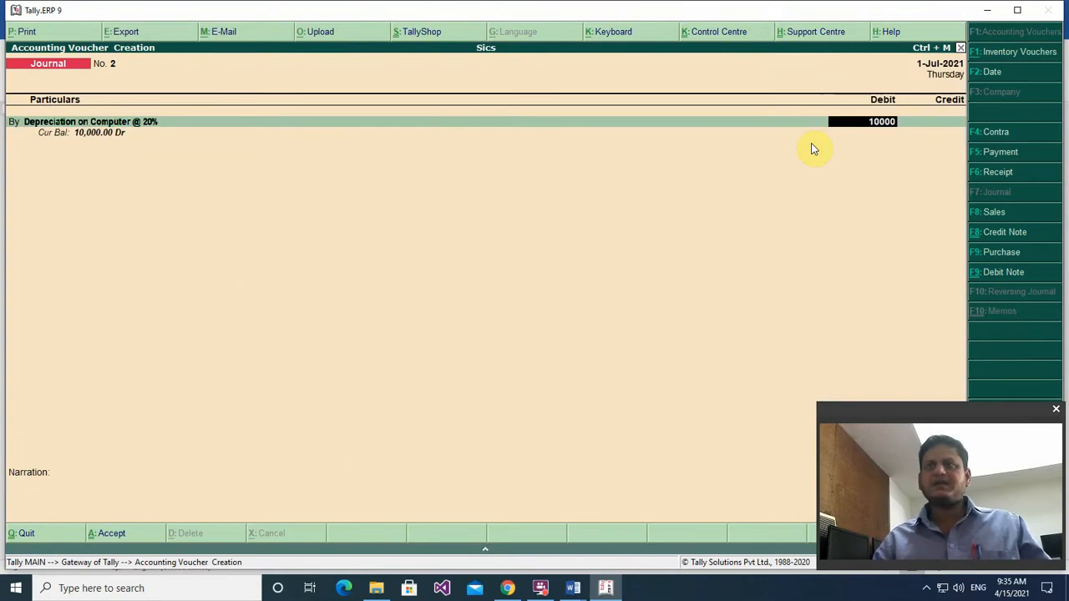
key("Return")
Credit Computer for Office with 10,000 and save the journal voucher without a narration.
key("Return")
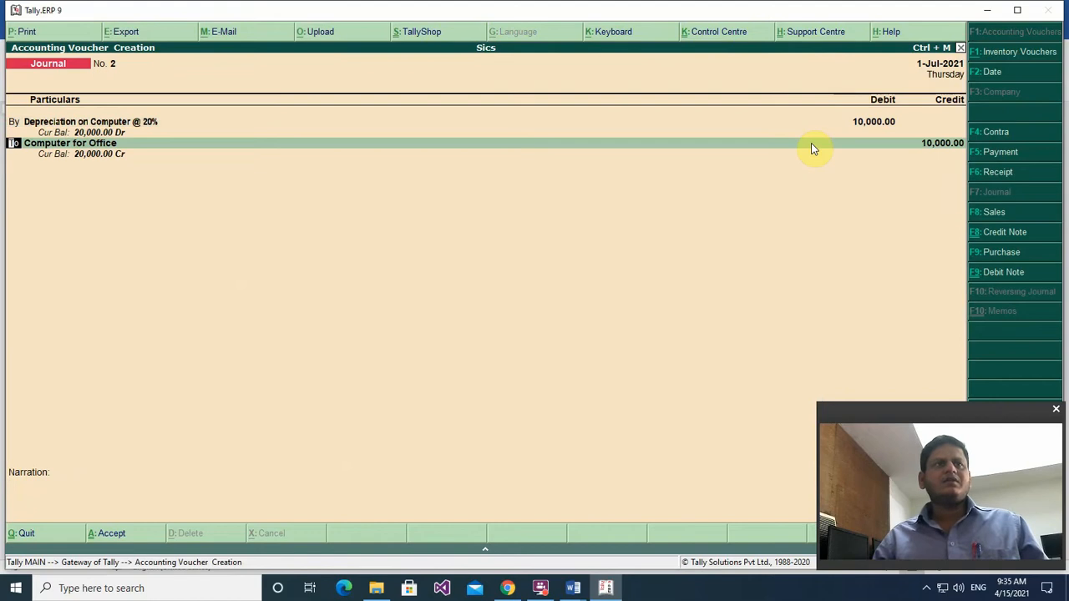
key("Return")
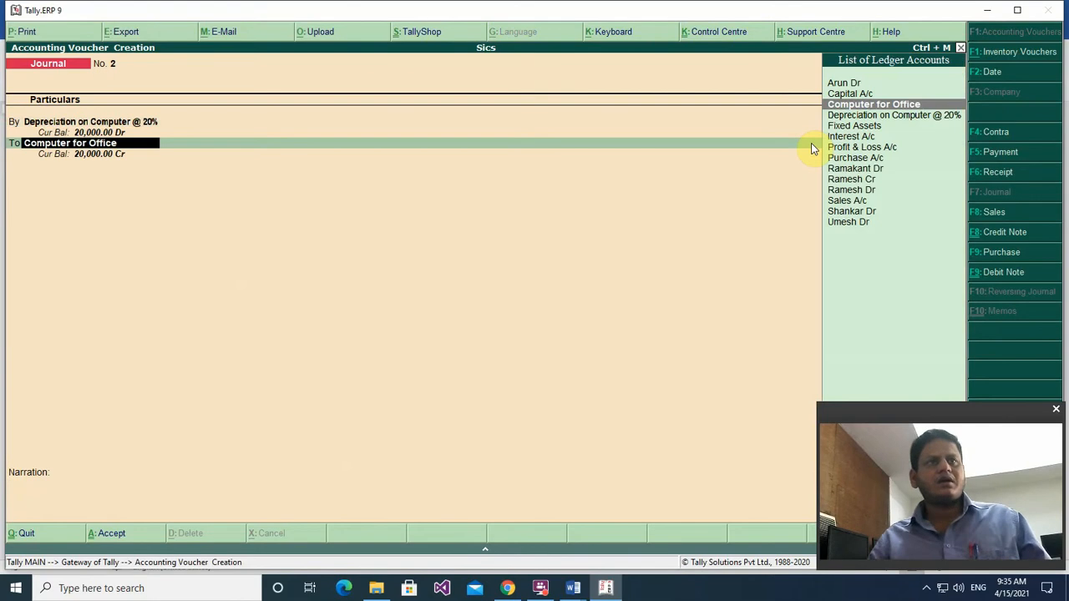
key("Return")
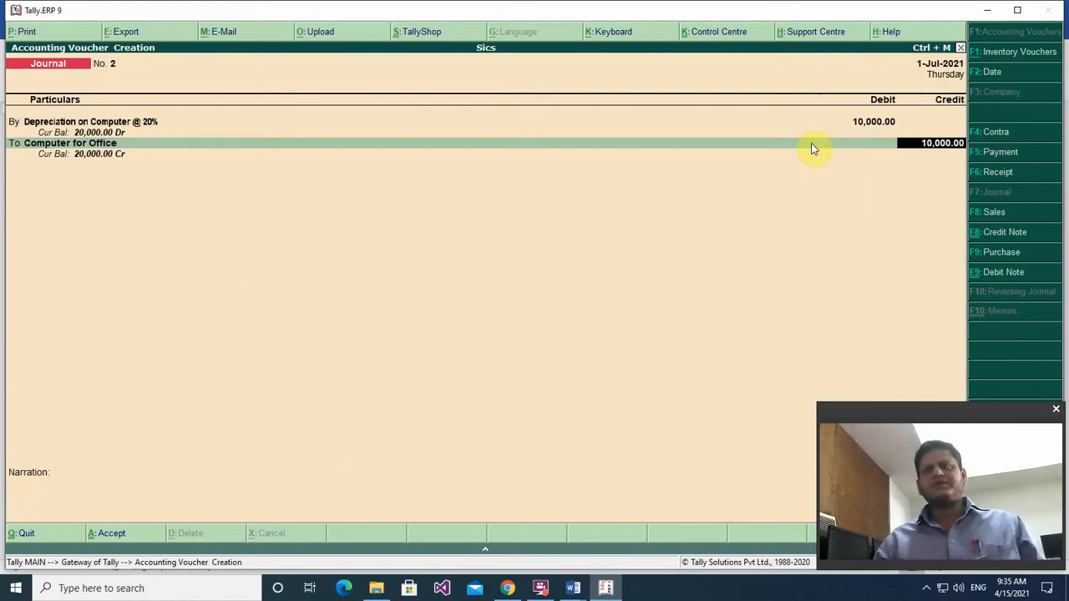
key("Return")
key("Return")
key("Return")
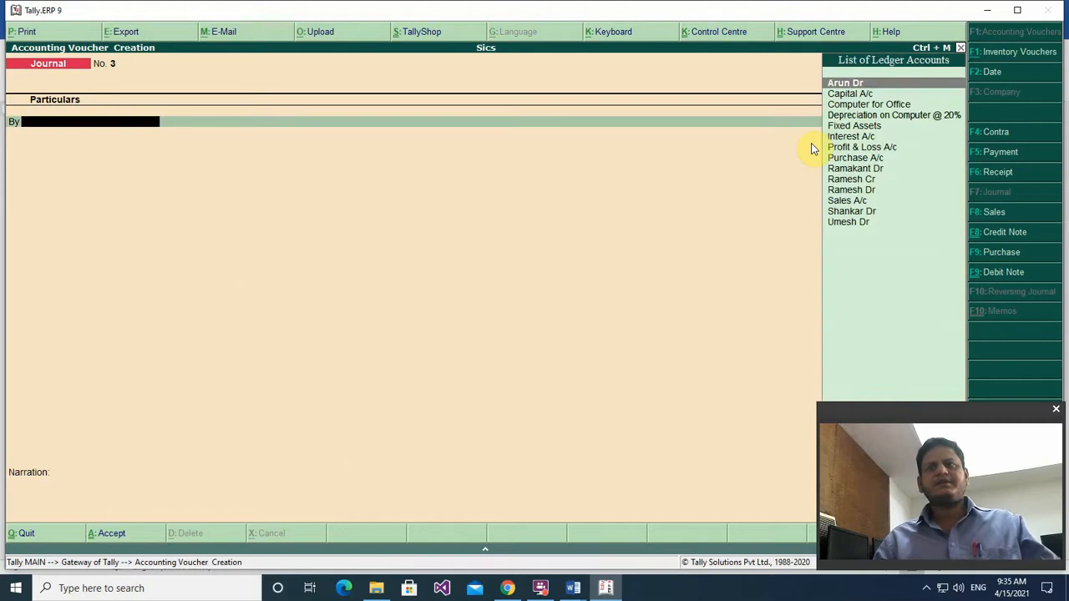
Leave voucher entry and open the Fixed Assets group summary from the Balance Sheet.
key("Escape")
key("Escape")
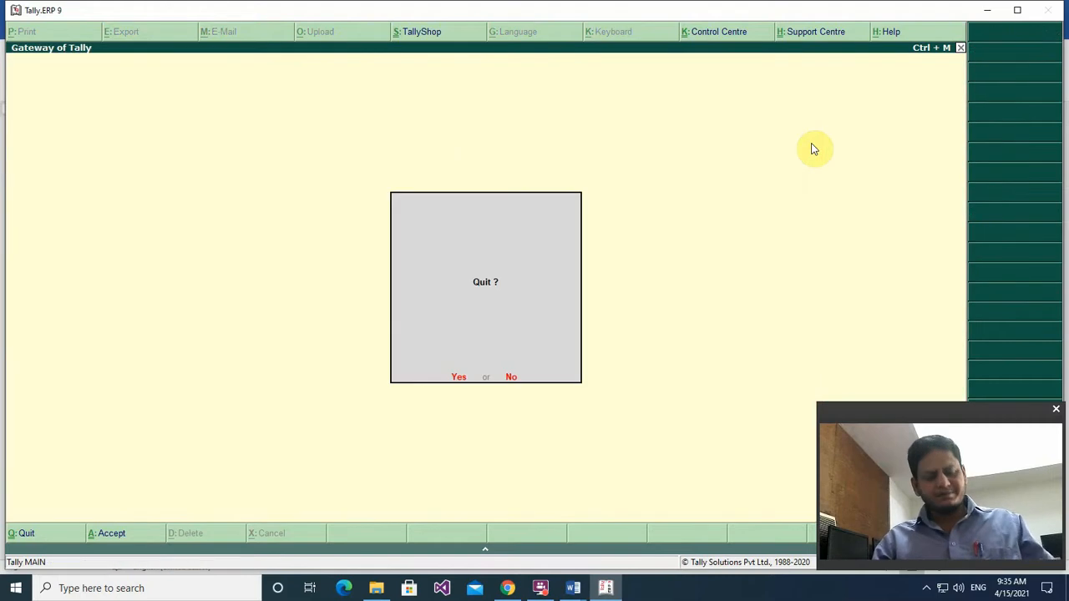
key("Escape")
key("b")
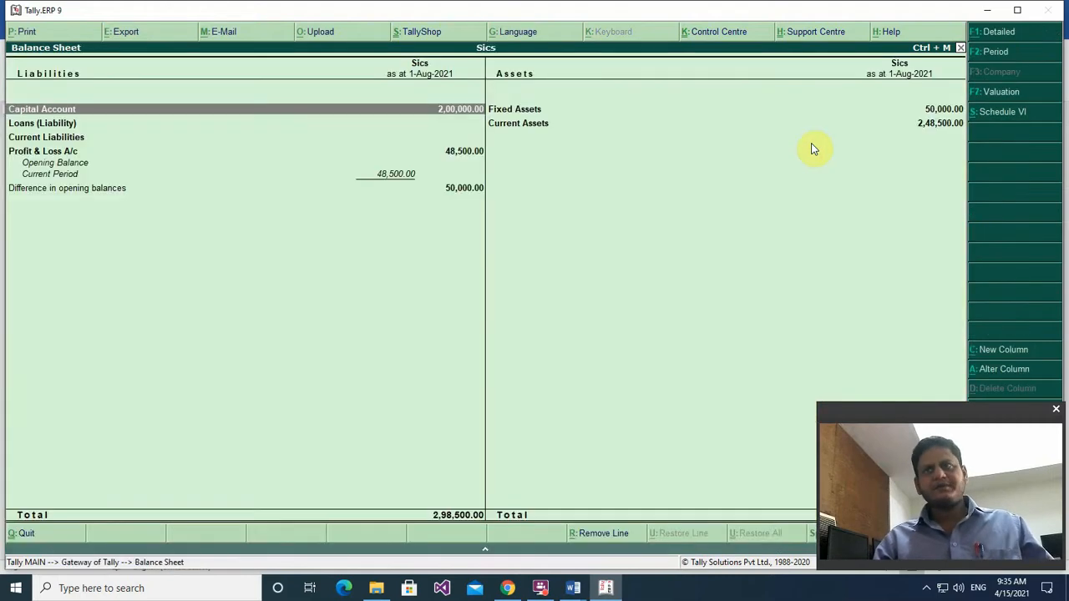
key("Right")
key("Return")
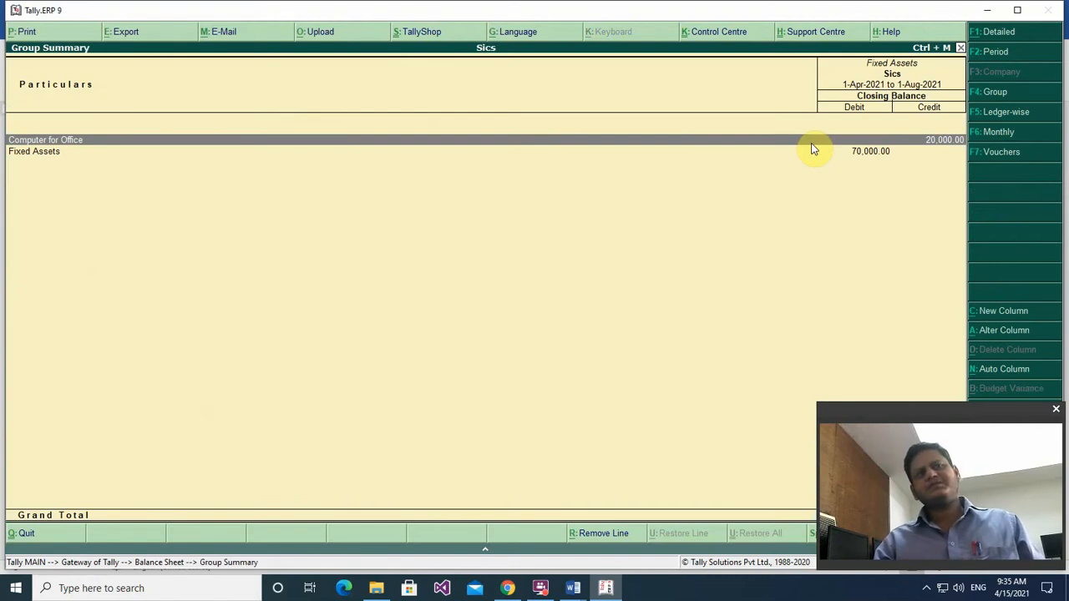
Check the monthly summaries of the Computer for Office and Fixed Assets ledgers, and return to the Balance Sheet.
key("Return")
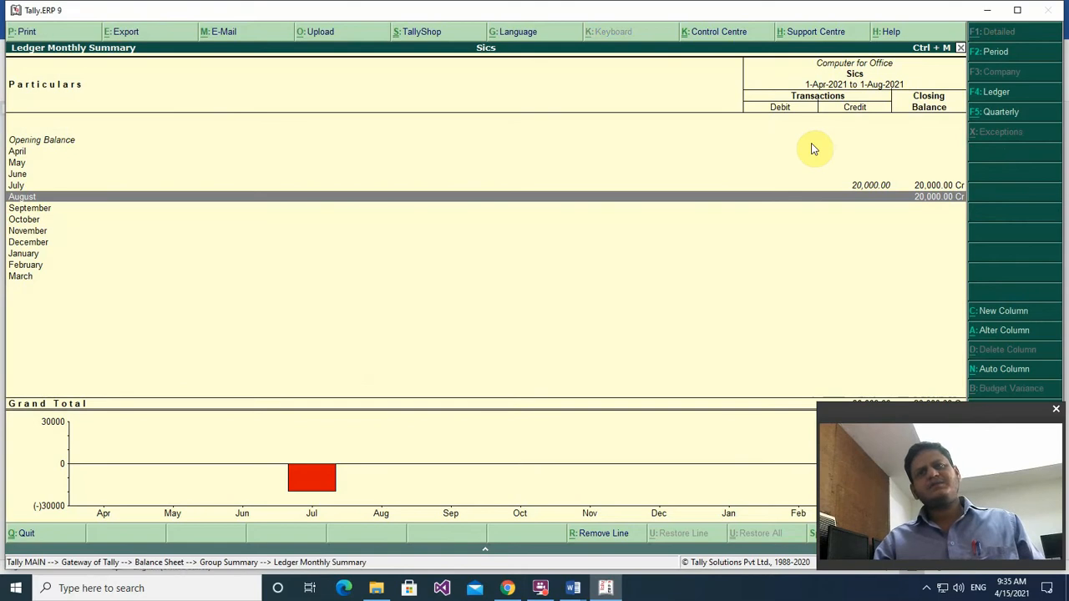
key("Escape")
key("Down")
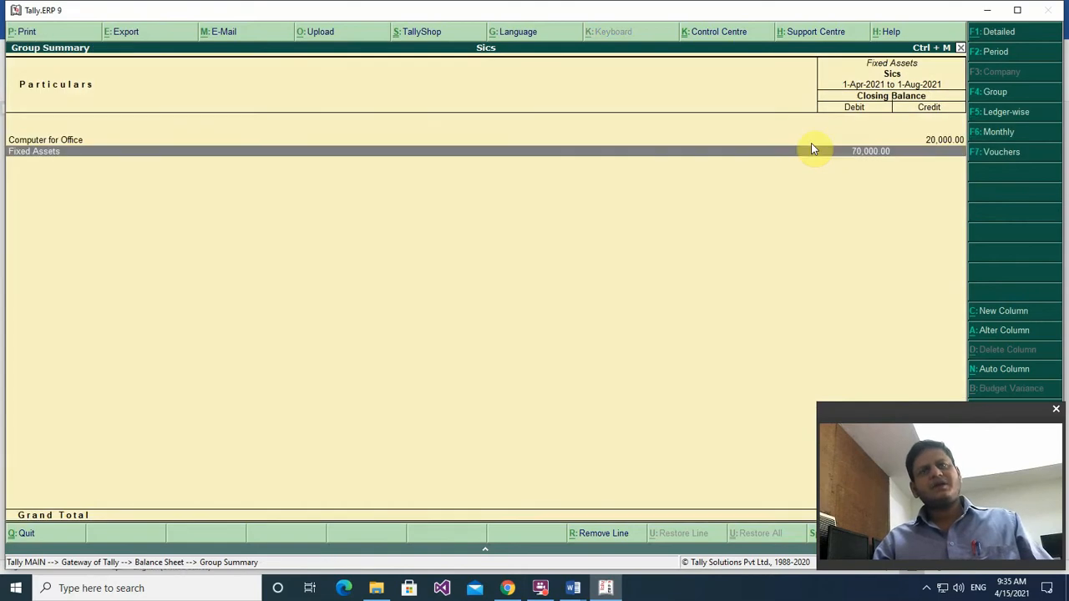
key("Return")
key("Escape")
key("Escape")
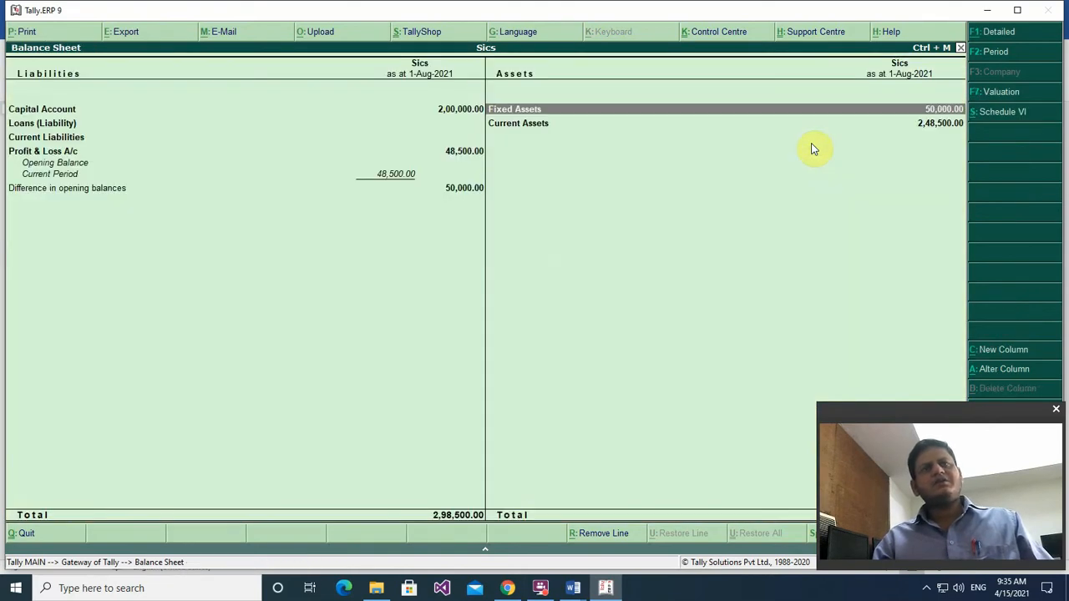
Leave the Balance Sheet and open the ledger selection list in the Account Books.
key("Escape")
key("Down")
key("Down")
key("Down")
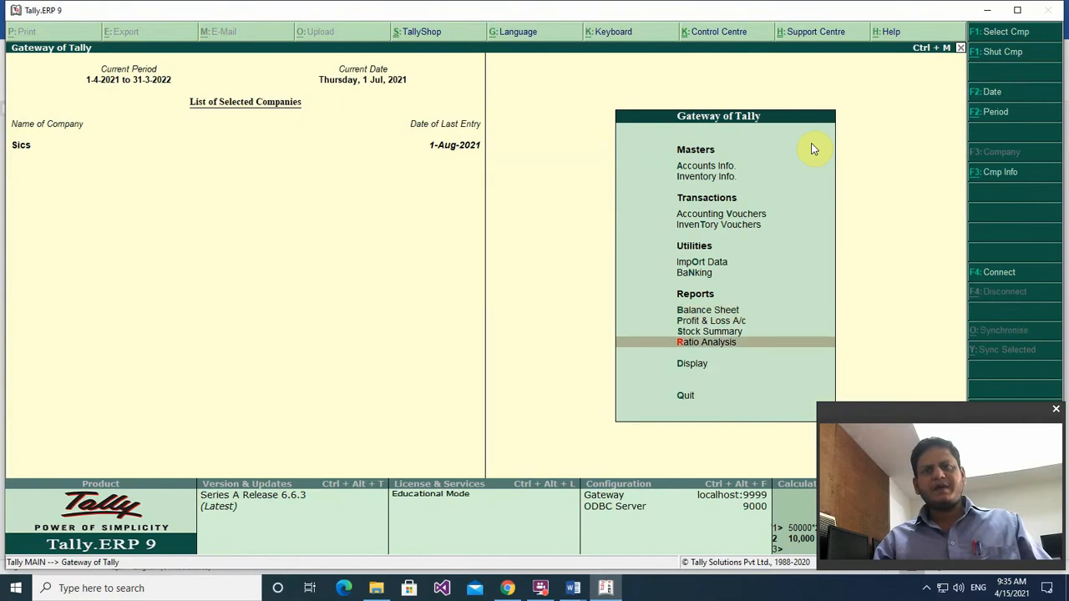
key("Down")
key("Return")
key("Down")
key("Down")
key("Down")
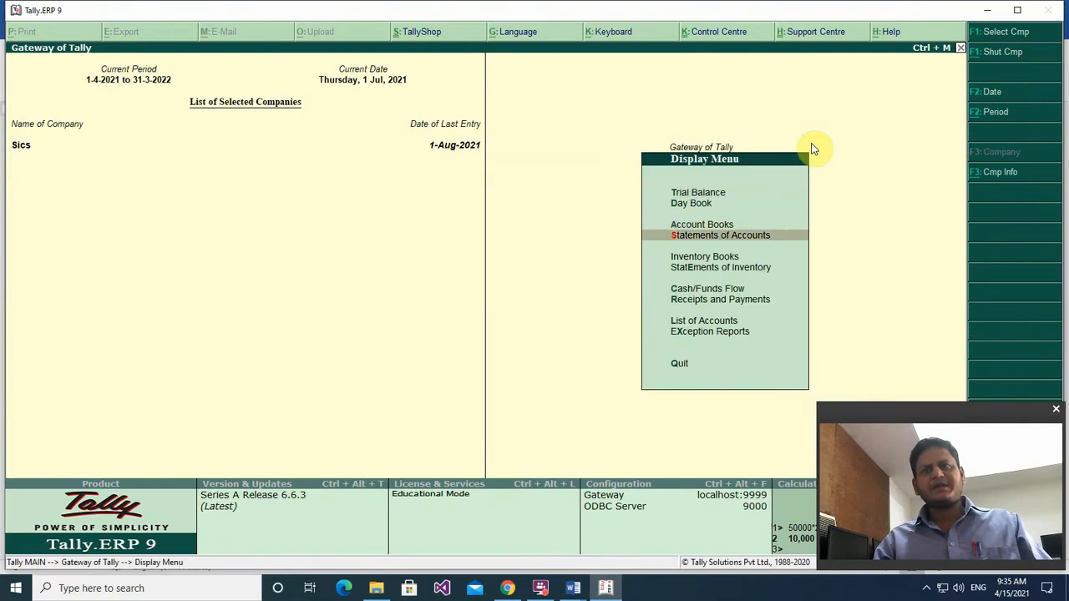
key("Return")
key("Escape")
key("Up")
key("Return")
key("Down")
key("Return")
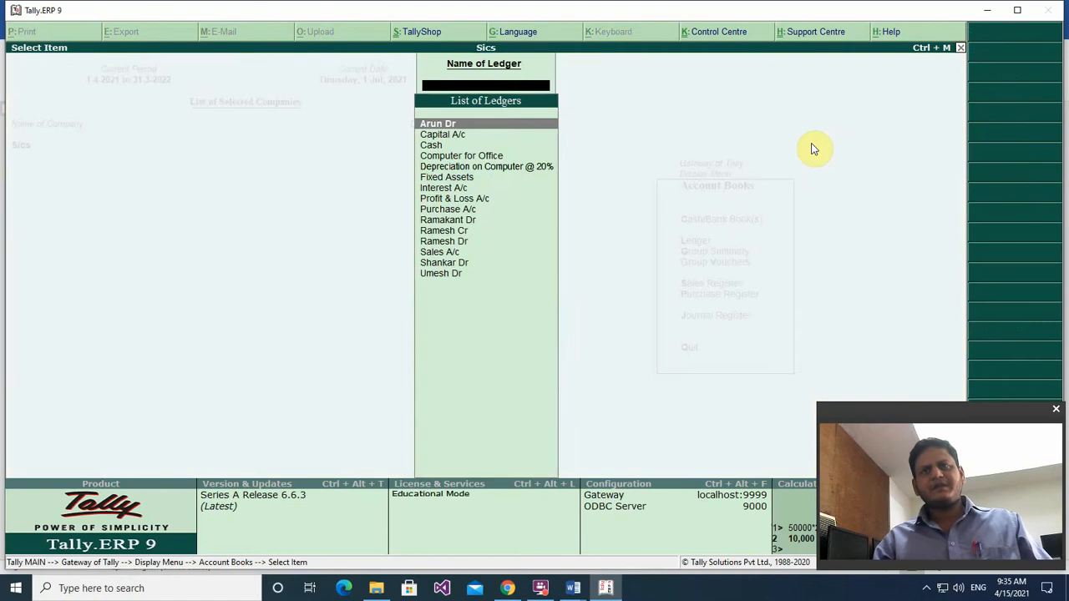
Examine the Depreciation on Computer @ 20% ledger's vouchers and journal voucher No. 2, and return to the ledger list.
key("Down")
key("Down")
key("Down")
key("Down")
key("Return")
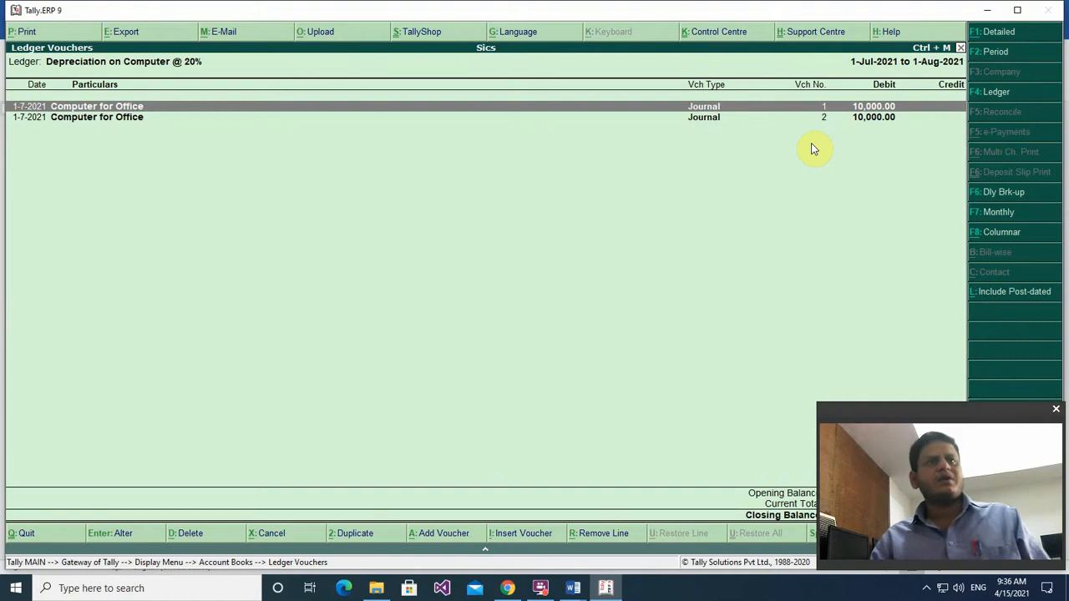
key("Down")
key("Return")
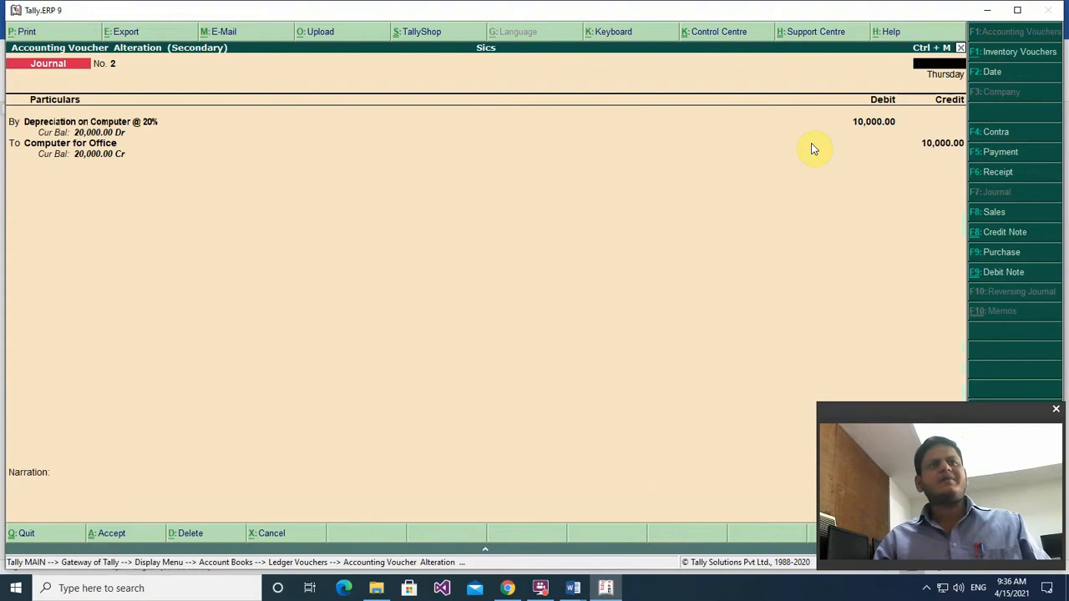
key("Escape")
key("Escape")
key("Escape")
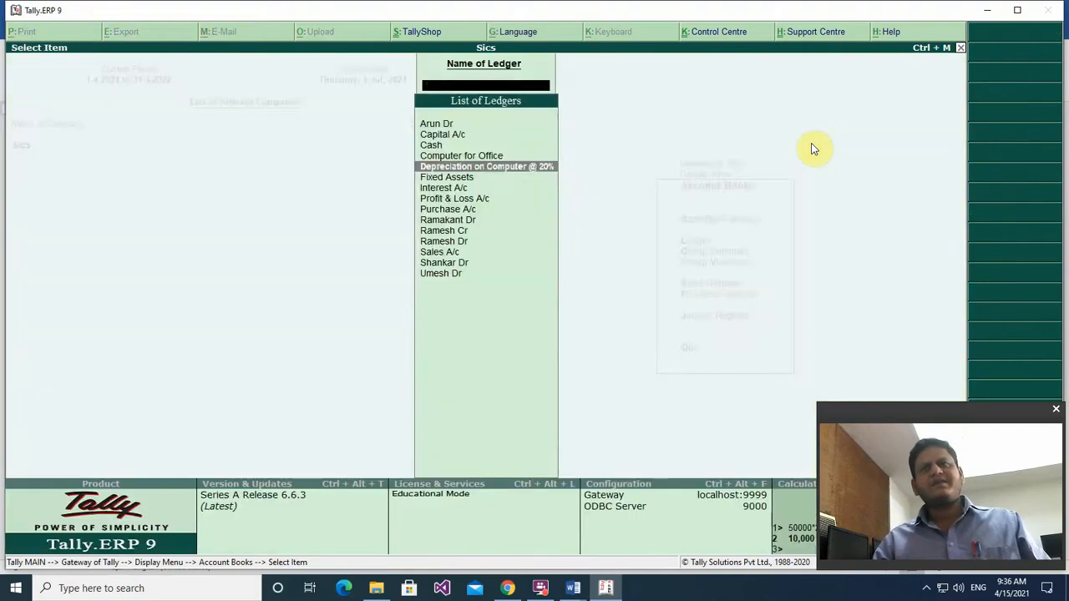
Review the Depreciation on Computer @ 20% ledger's voucher list once more and return to the Display Menu.
key("Escape")
key("Return")
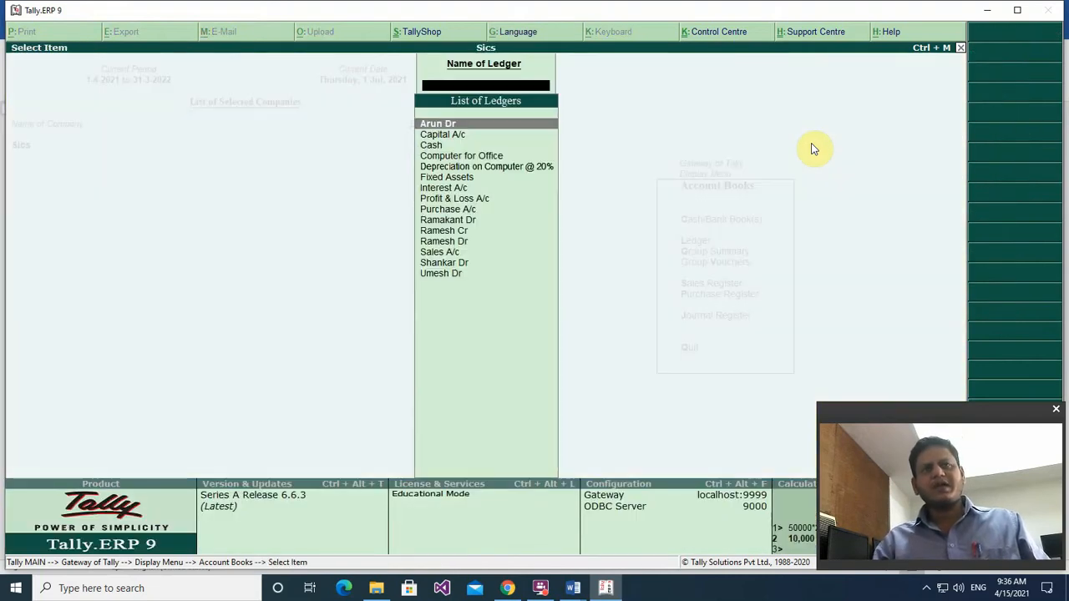
key("Down")
key("Down")
key("Down")
key("Down")
key("Return")
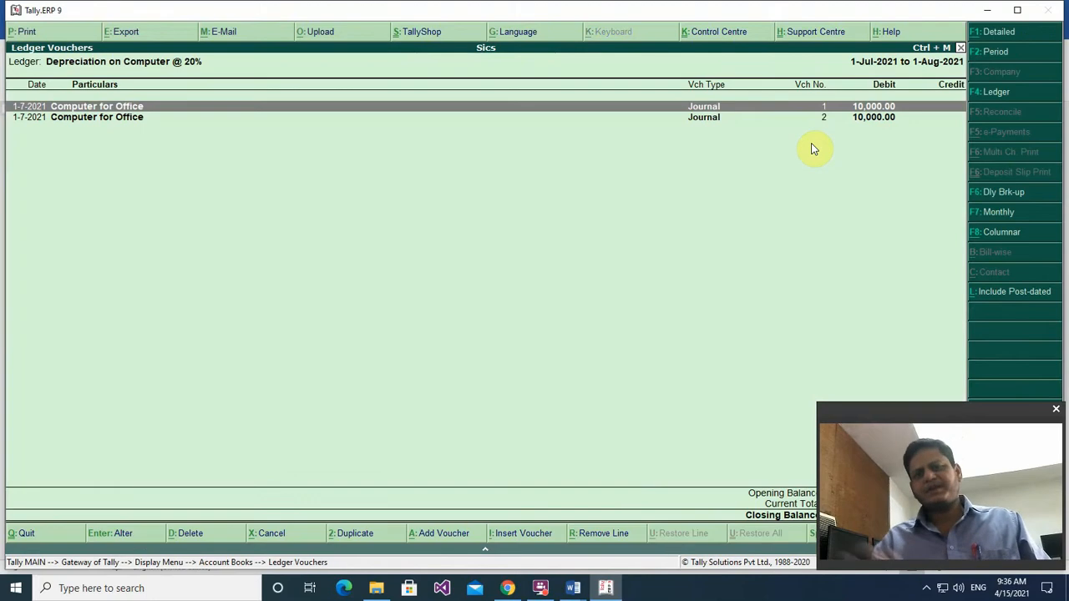
mouse_move(934, 408)
left_mouse_down()
mouse_move(460, 430)
mouse_move(126, 404)
mouse_move(137, 396)
left_mouse_up()
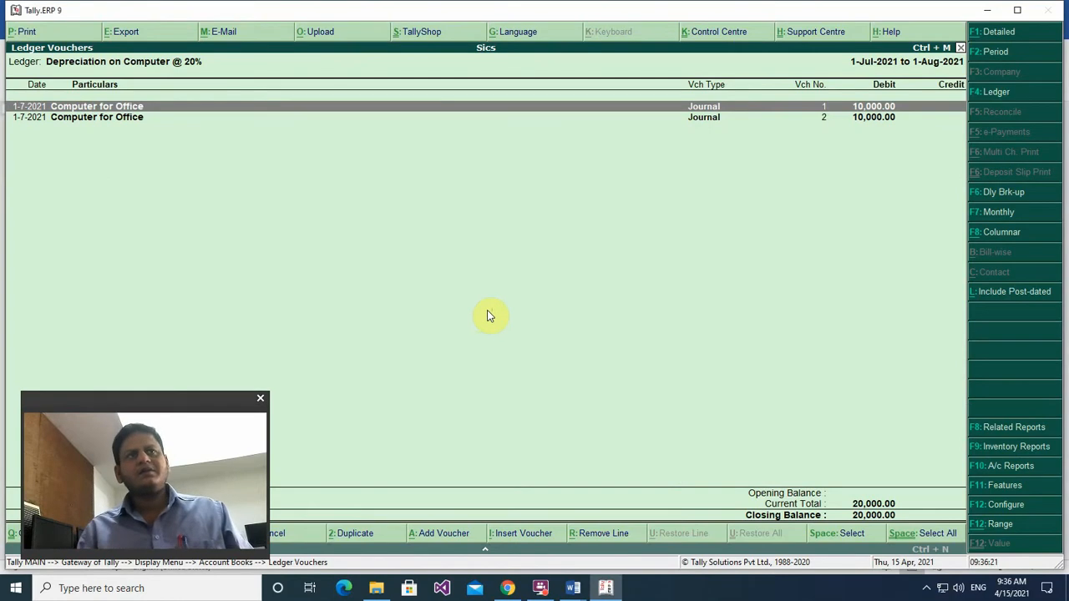
key("Escape")
key("Escape")
key("Escape")
key("Escape")
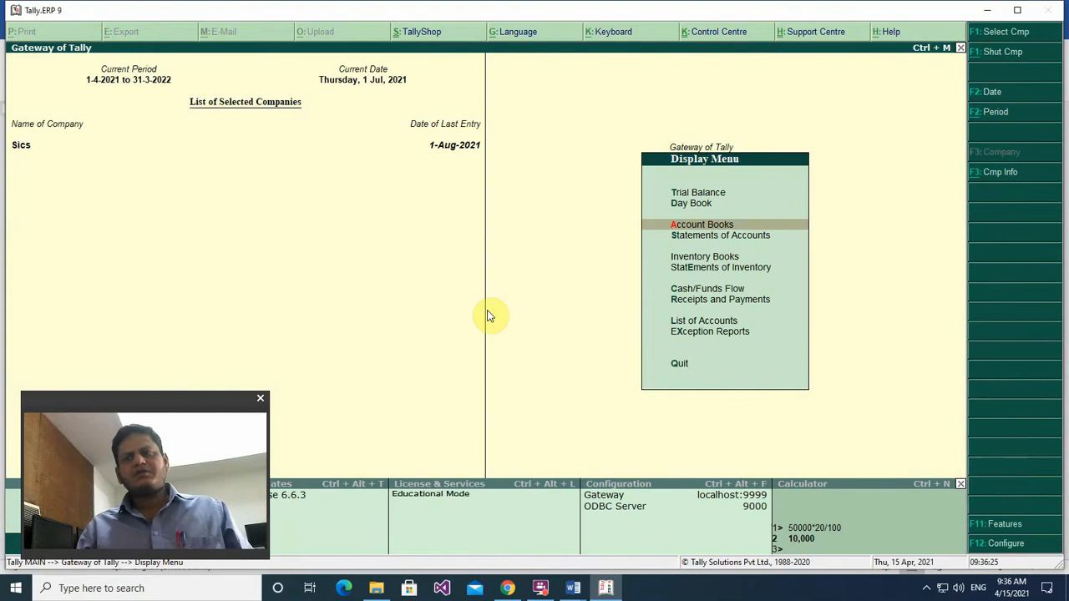
Check the Fixed Assets line in the Balance Sheet and go back to the Gateway of Tally.
key("Down")
key("Down")
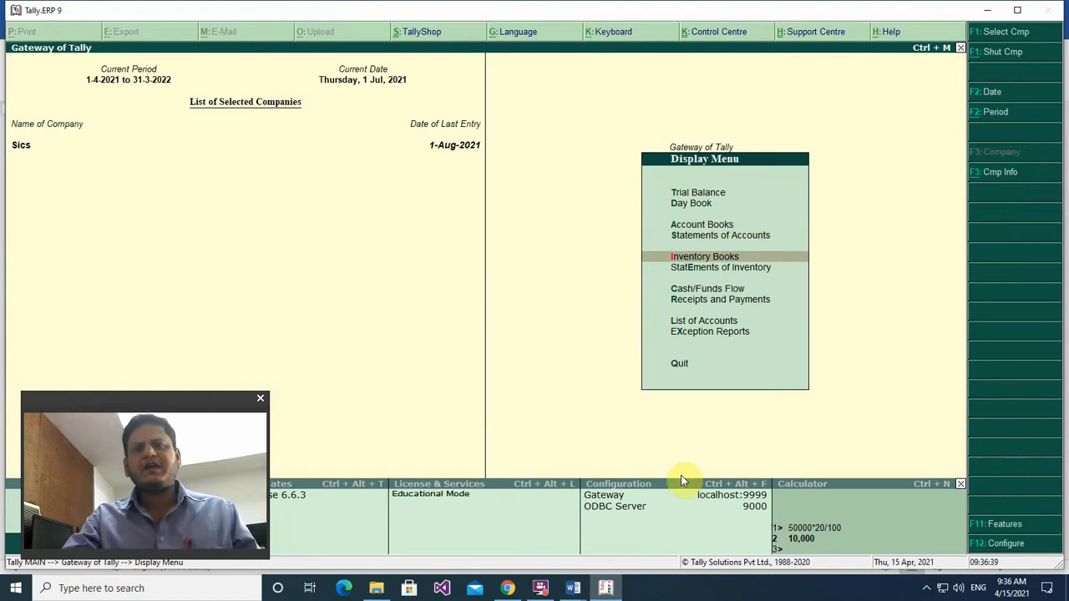
key("Escape")
key("Up")
key("Up")
key("Up")
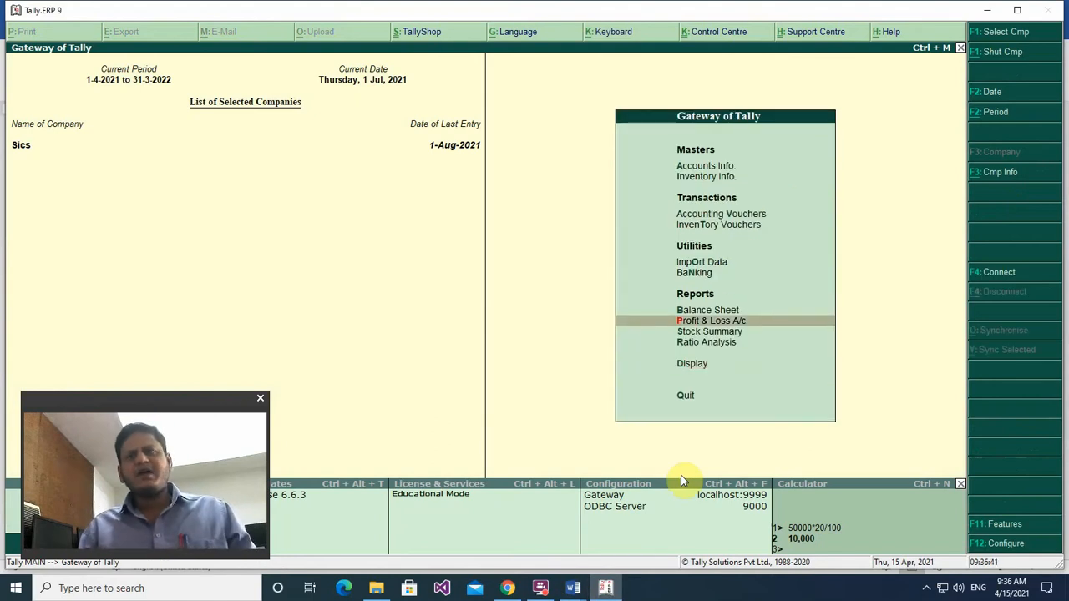
key("Return")
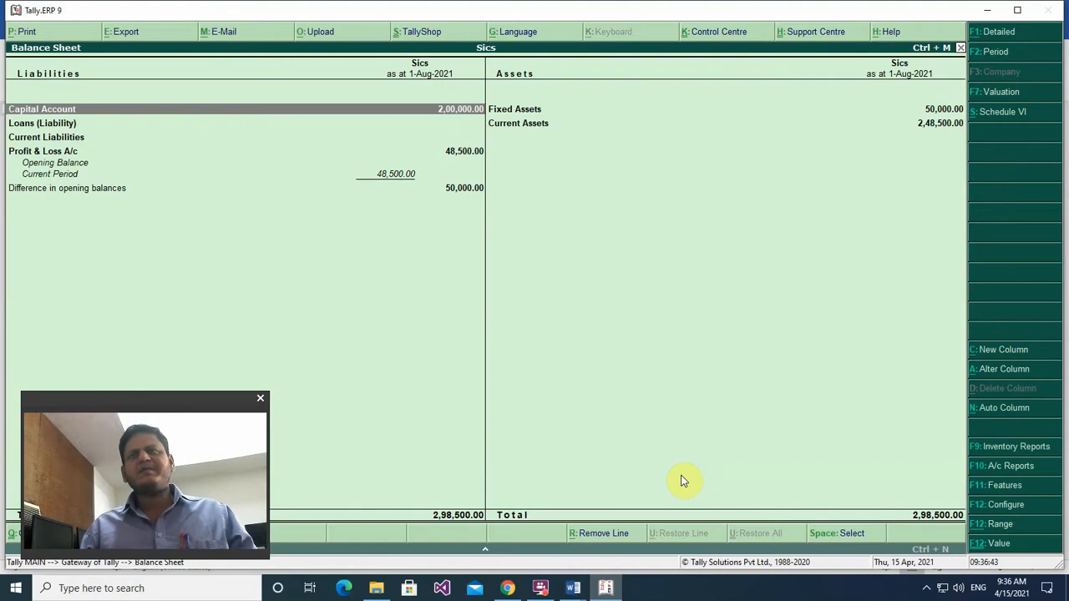
key("Right")
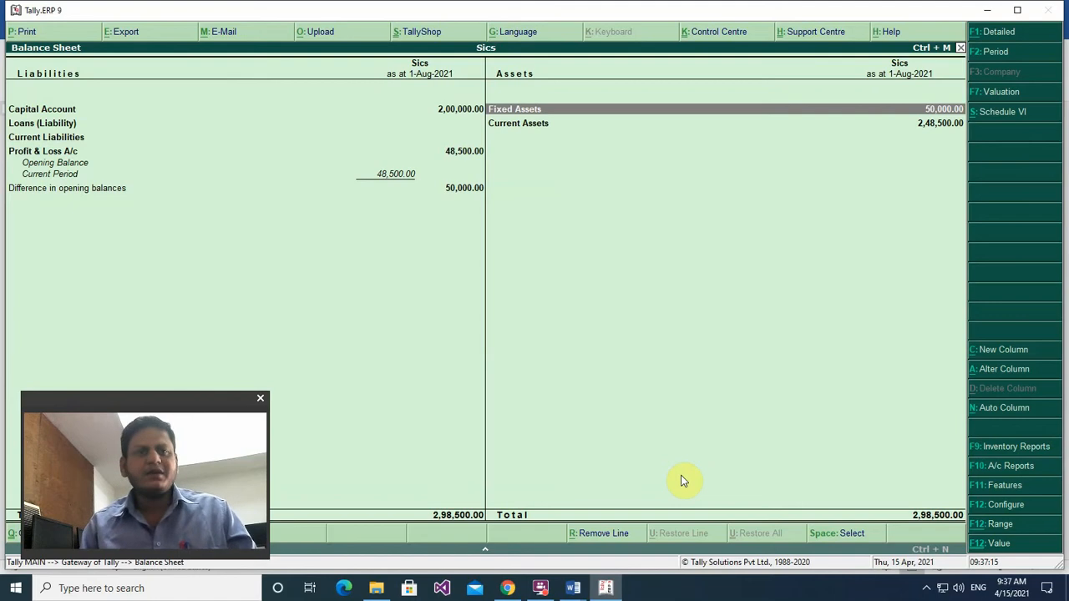
key("Escape")
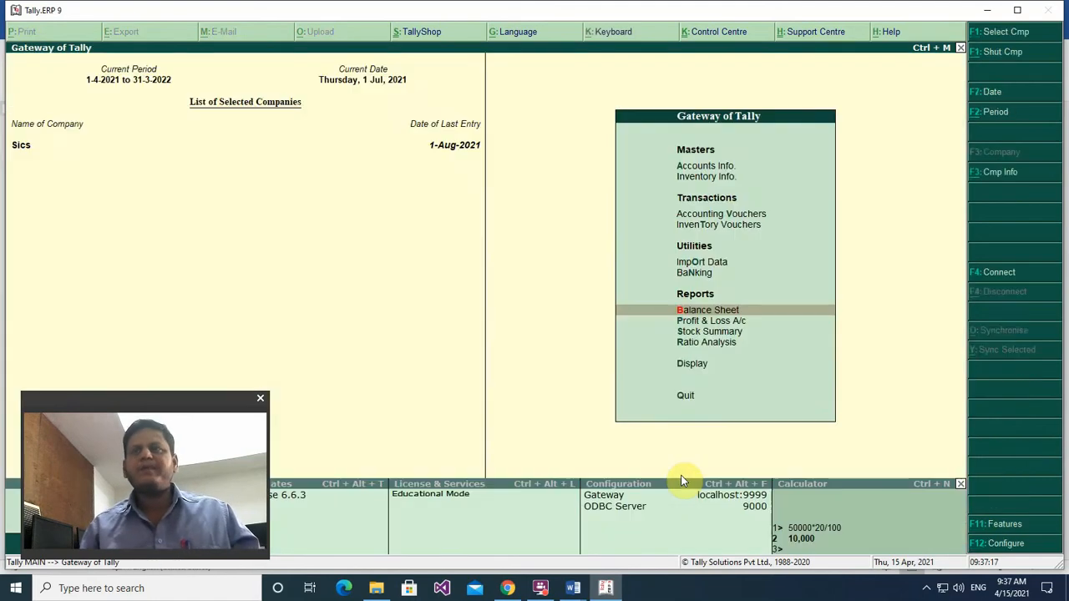
Quit Tally and switch to the Word document "various step for online video 2021" at its Depreciation Entry notes.
key("Escape")
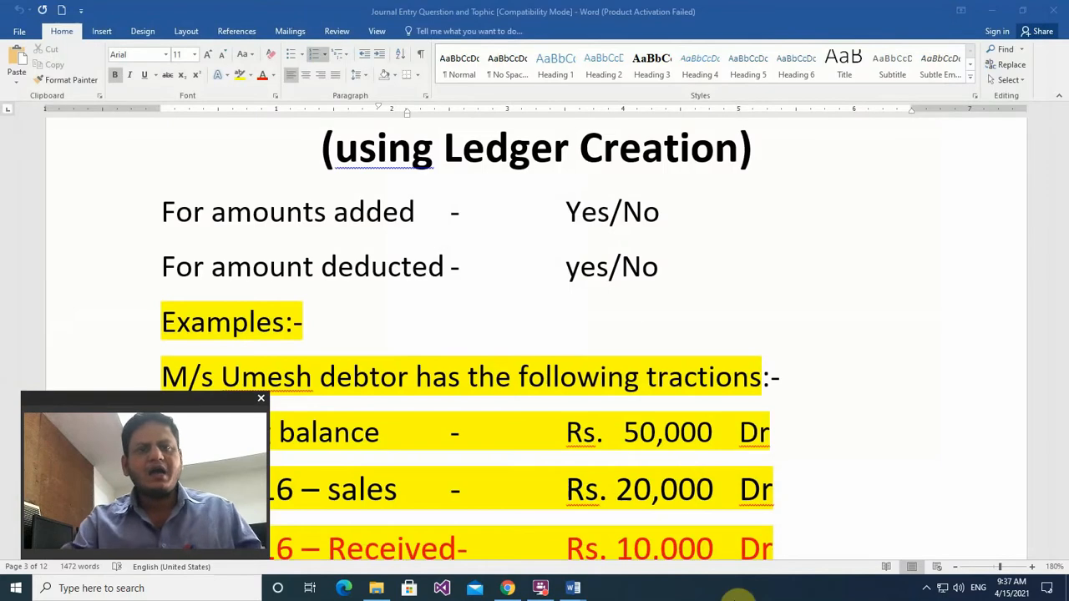
mouse_move(571, 584)
left_click(538, 551)
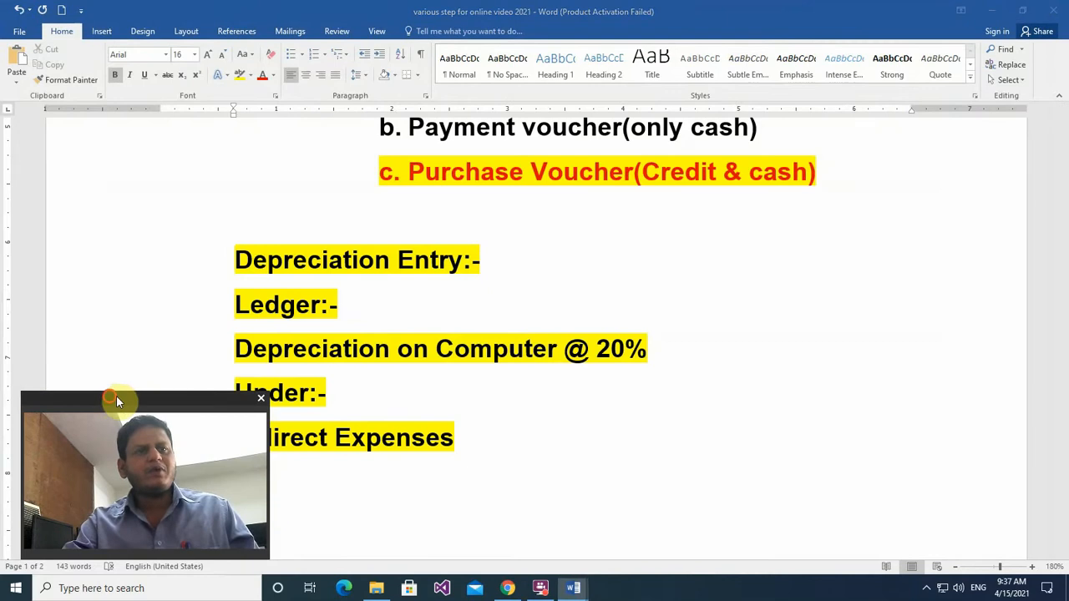
left_click_drag(116, 400, 901, 396)
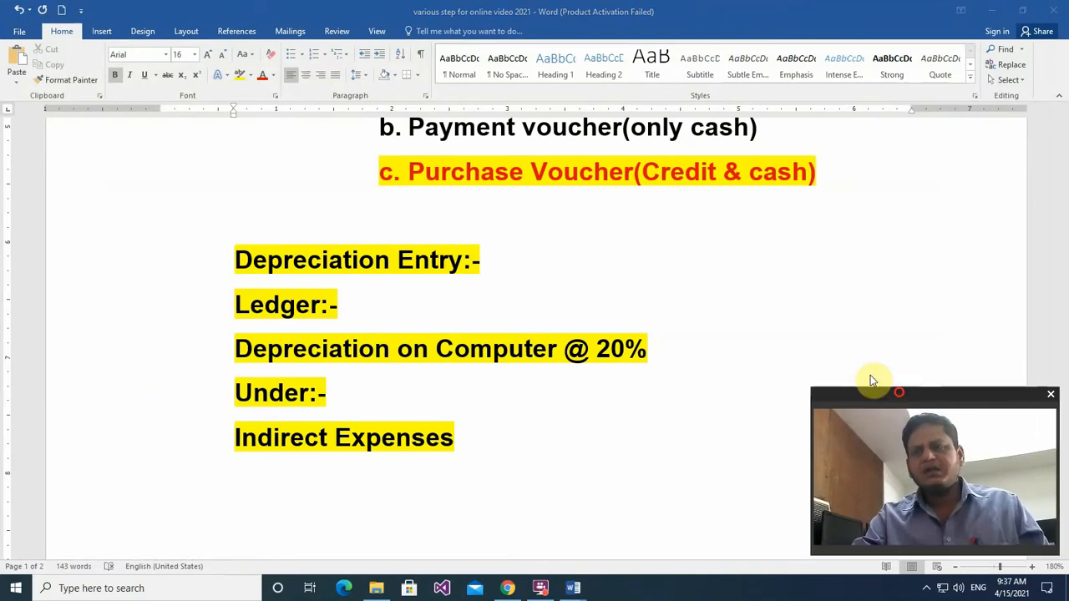
left_click(653, 265)
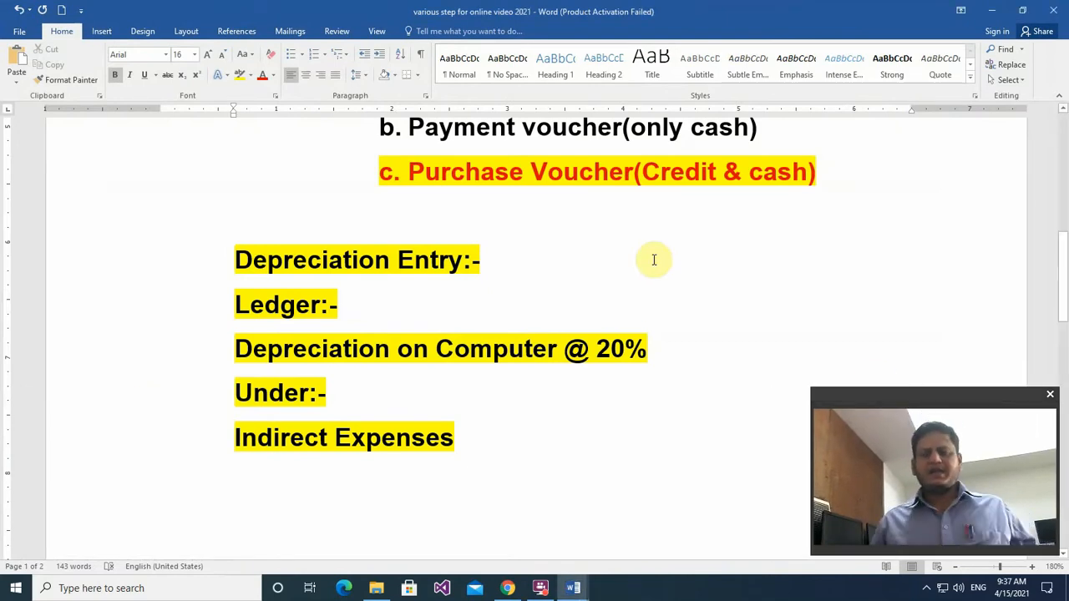